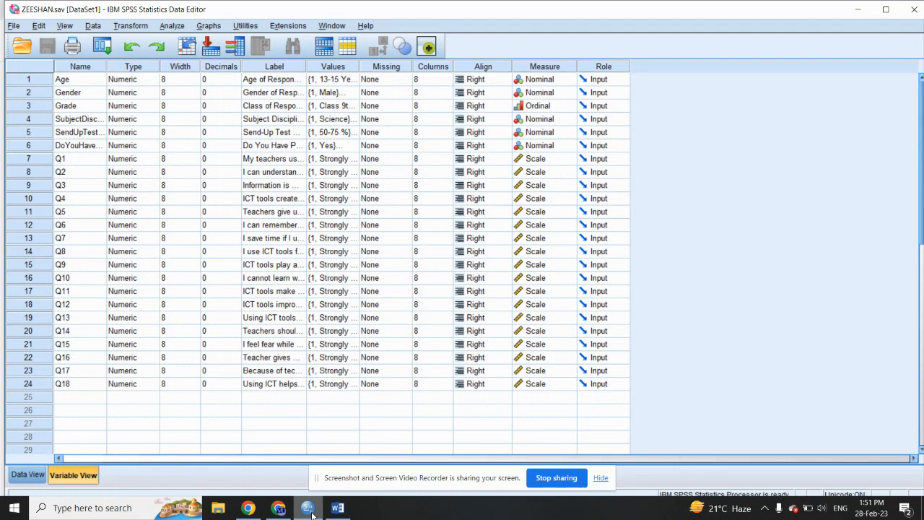
Step: Switch to the research report in Word and review its table of contents, literature review, methodology and questionnaire
{"action": "left_click", "coordinate": [326, 507]}
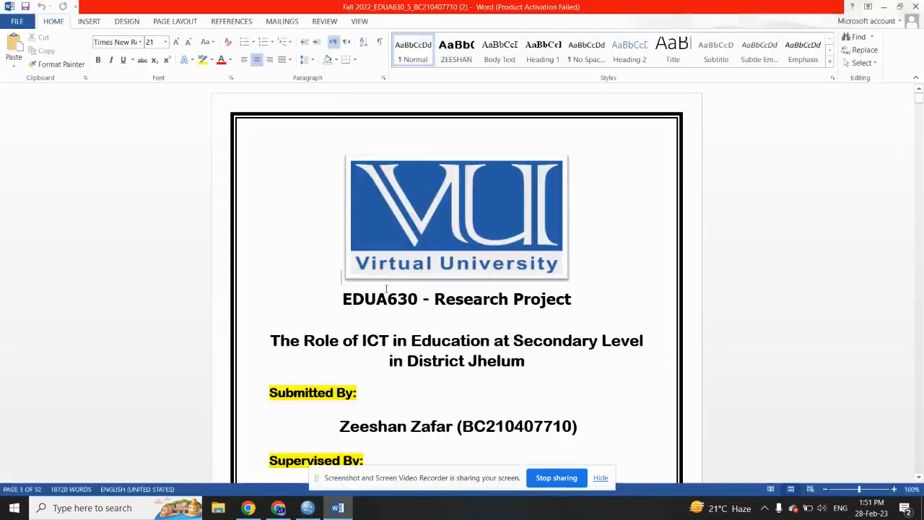
{"action": "scroll", "coordinate": [587, 458], "scroll_direction": "down", "scroll_amount": 15}
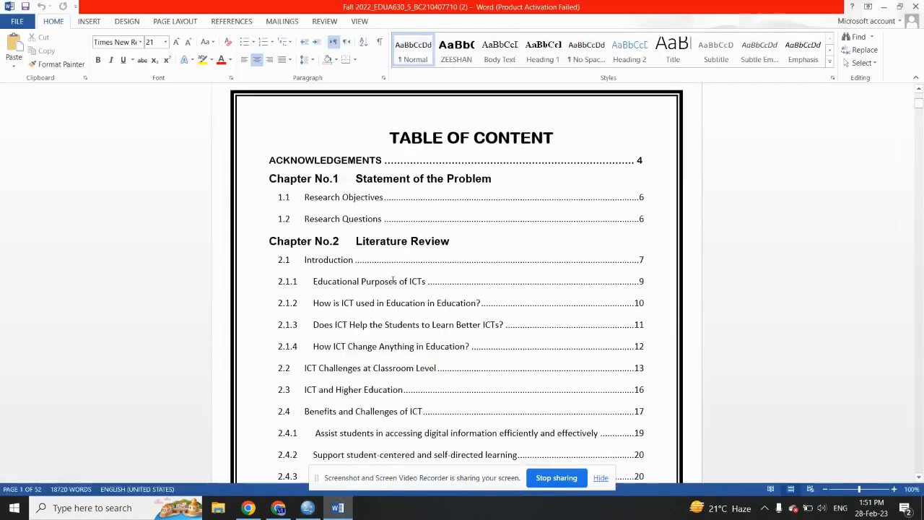
{"action": "left_click", "coordinate": [601, 479]}
{"action": "scroll", "coordinate": [457, 229], "scroll_direction": "down", "scroll_amount": 20}
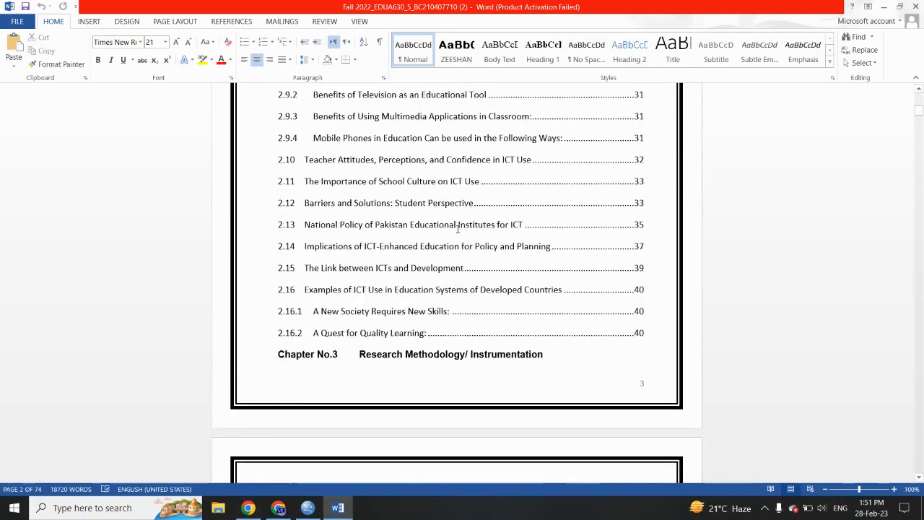
{"action": "scroll", "coordinate": [458, 229], "scroll_direction": "down", "scroll_amount": 20}
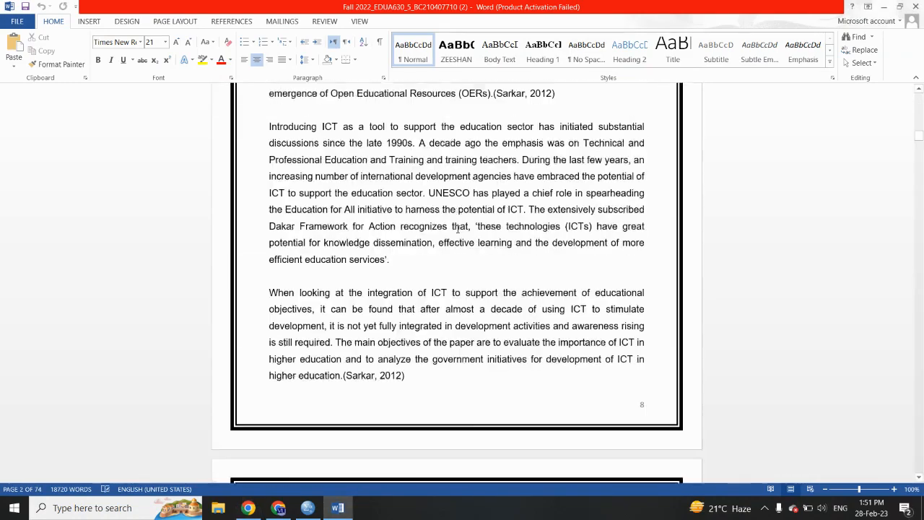
{"action": "scroll", "coordinate": [458, 229], "scroll_direction": "down", "scroll_amount": 20}
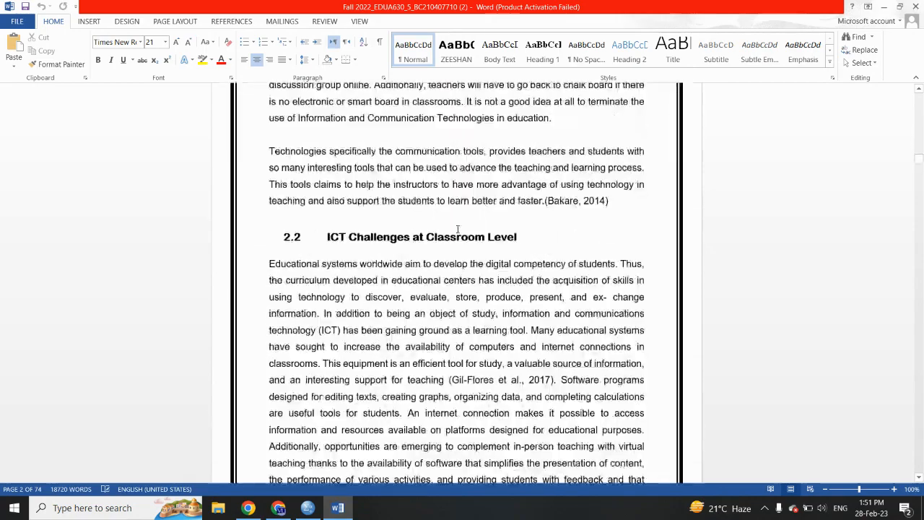
{"action": "scroll", "coordinate": [458, 229], "scroll_direction": "down", "scroll_amount": 20}
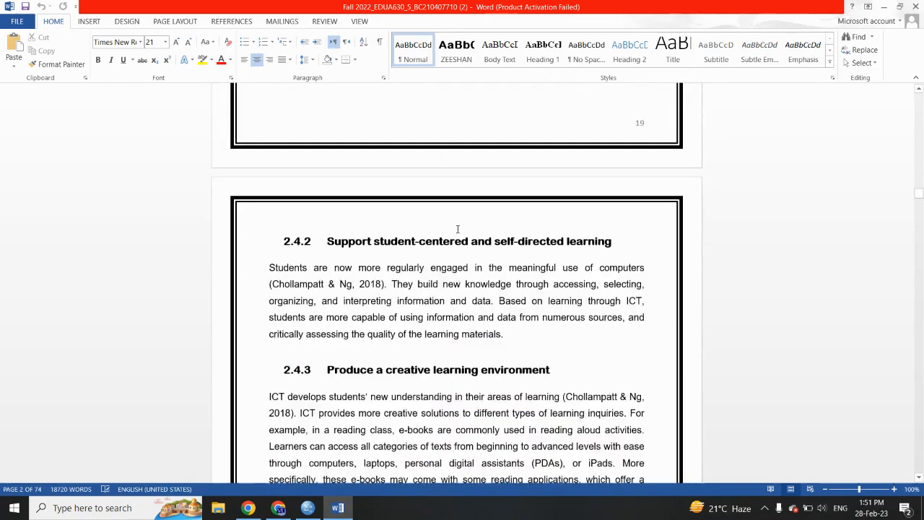
{"action": "scroll", "coordinate": [458, 229], "scroll_direction": "down", "scroll_amount": 20}
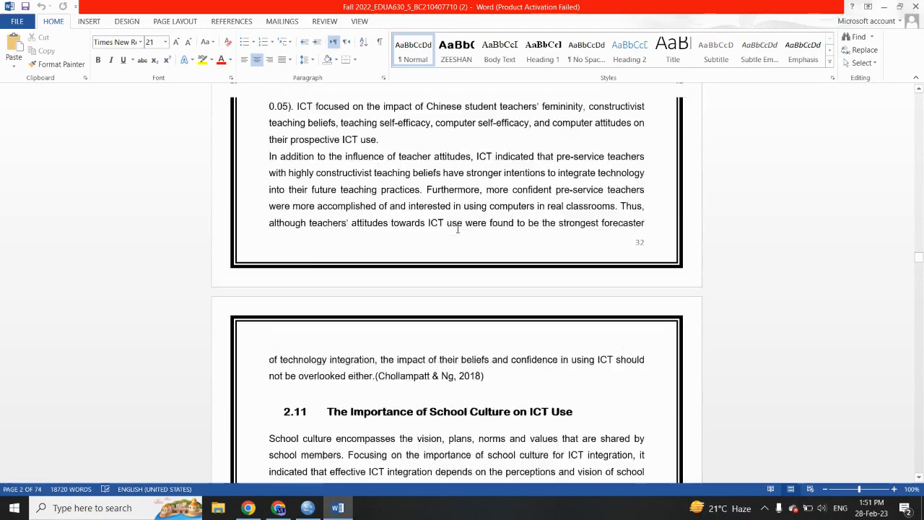
{"action": "scroll", "coordinate": [458, 229], "scroll_direction": "down", "scroll_amount": 20}
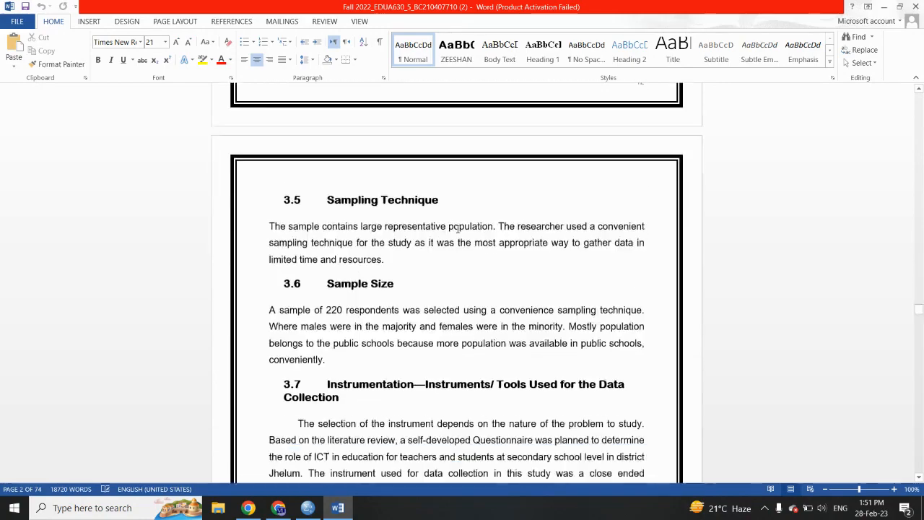
{"action": "scroll", "coordinate": [458, 228], "scroll_direction": "down", "scroll_amount": 10}
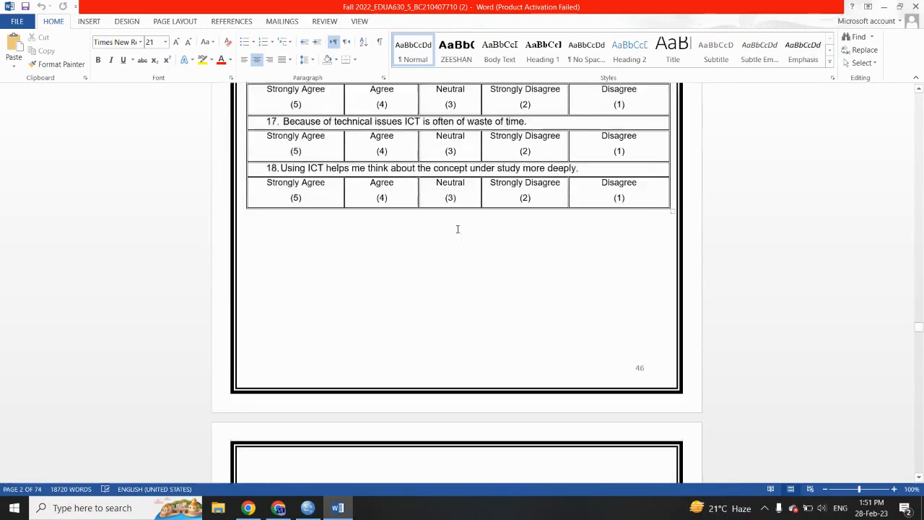
Step: Examine the report's Chapter 4 demographic, statement and independent sample t-test tables, then its findings, recommendations and references
{"action": "scroll", "coordinate": [457, 229], "scroll_direction": "down", "scroll_amount": 15}
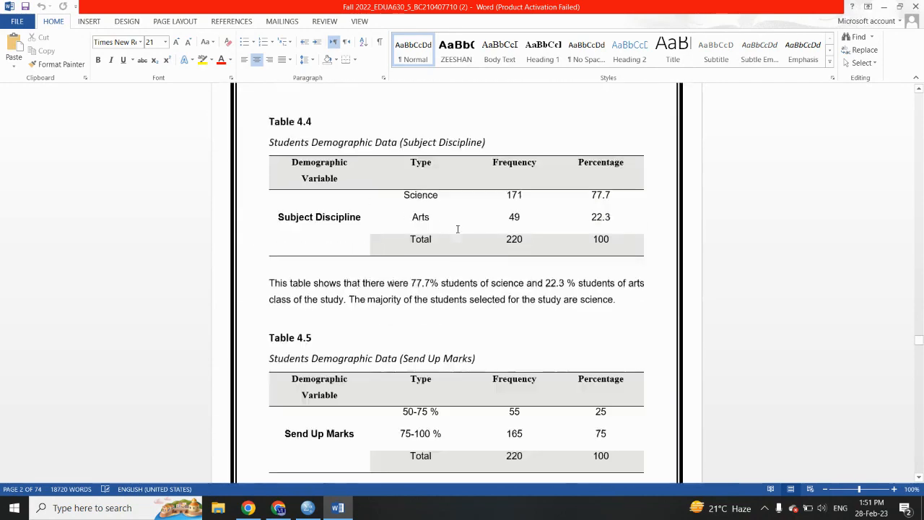
{"action": "scroll", "coordinate": [457, 229], "scroll_direction": "down", "scroll_amount": 15}
{"action": "scroll", "coordinate": [457, 229], "scroll_direction": "down", "scroll_amount": 15}
{"action": "scroll", "coordinate": [458, 229], "scroll_direction": "down", "scroll_amount": 15}
{"action": "scroll", "coordinate": [458, 228], "scroll_direction": "down", "scroll_amount": 15}
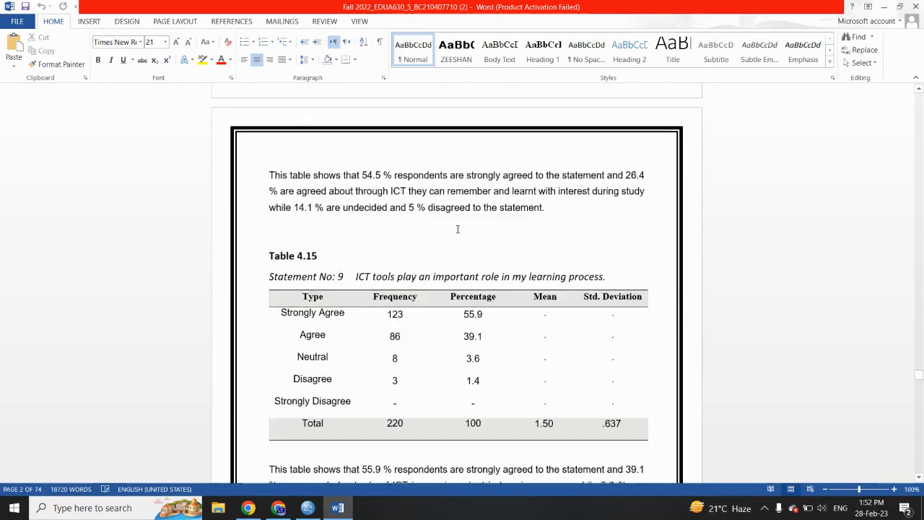
{"action": "scroll", "coordinate": [457, 228], "scroll_direction": "down", "scroll_amount": 15}
{"action": "scroll", "coordinate": [457, 229], "scroll_direction": "down", "scroll_amount": 15}
{"action": "scroll", "coordinate": [458, 228], "scroll_direction": "down", "scroll_amount": 15}
{"action": "scroll", "coordinate": [458, 228], "scroll_direction": "down", "scroll_amount": 10}
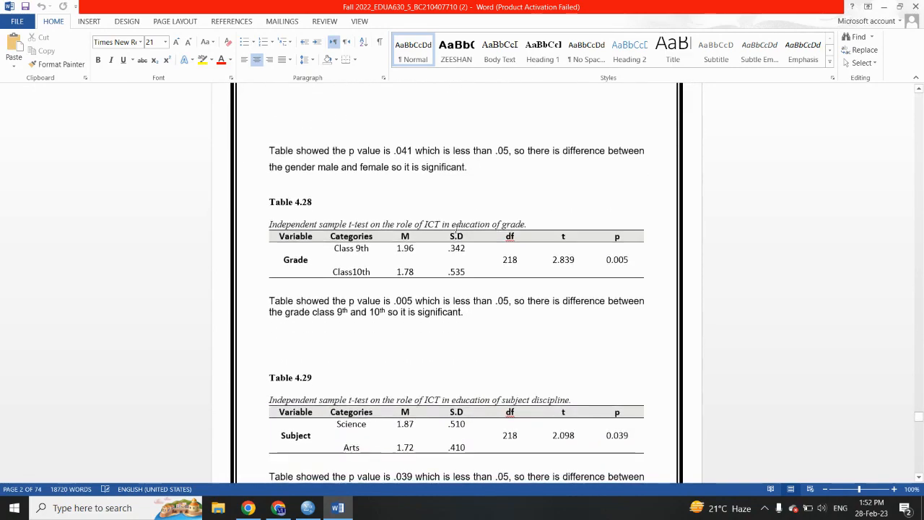
{"action": "scroll", "coordinate": [457, 228], "scroll_direction": "down", "scroll_amount": 15}
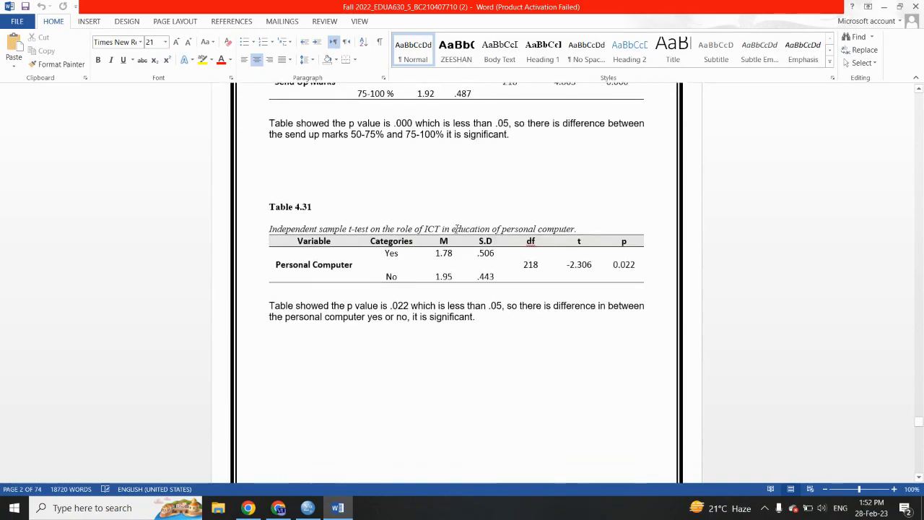
{"action": "scroll", "coordinate": [457, 229], "scroll_direction": "down", "scroll_amount": 15}
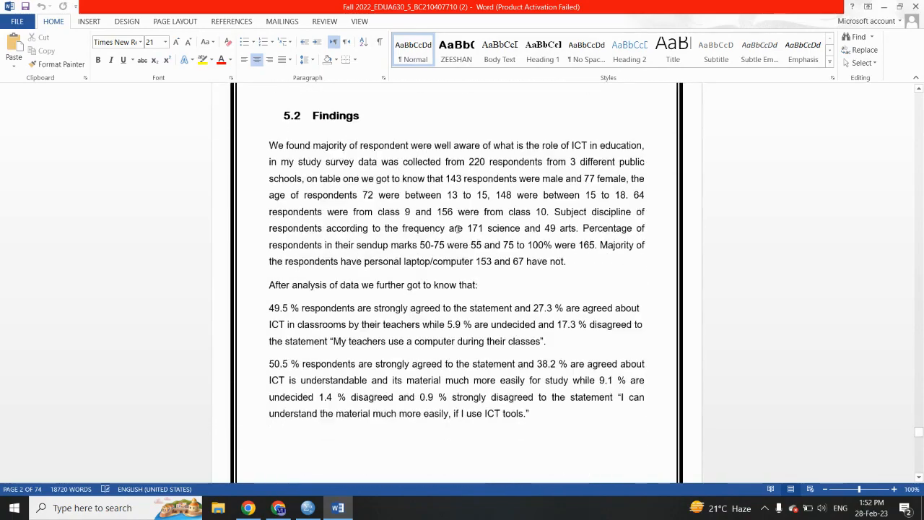
{"action": "scroll", "coordinate": [458, 229], "scroll_direction": "down", "scroll_amount": 15}
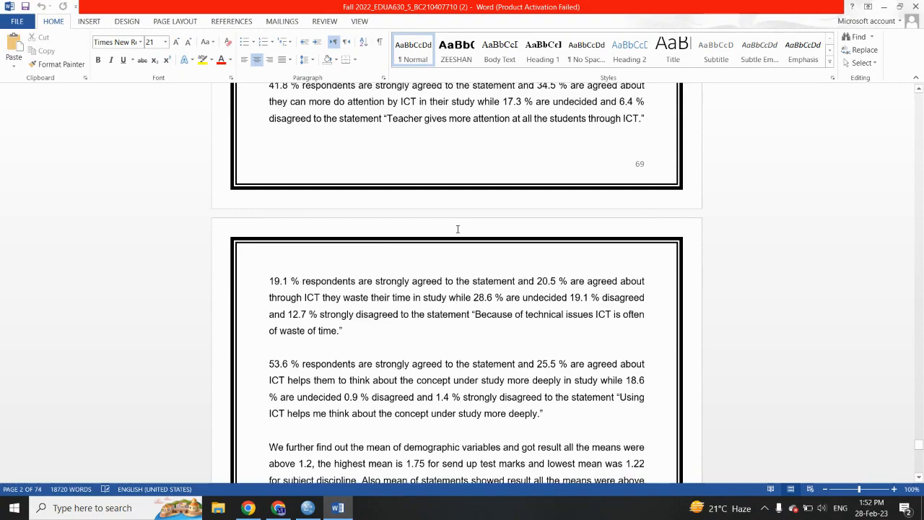
{"action": "scroll", "coordinate": [456, 229], "scroll_direction": "down", "scroll_amount": 15}
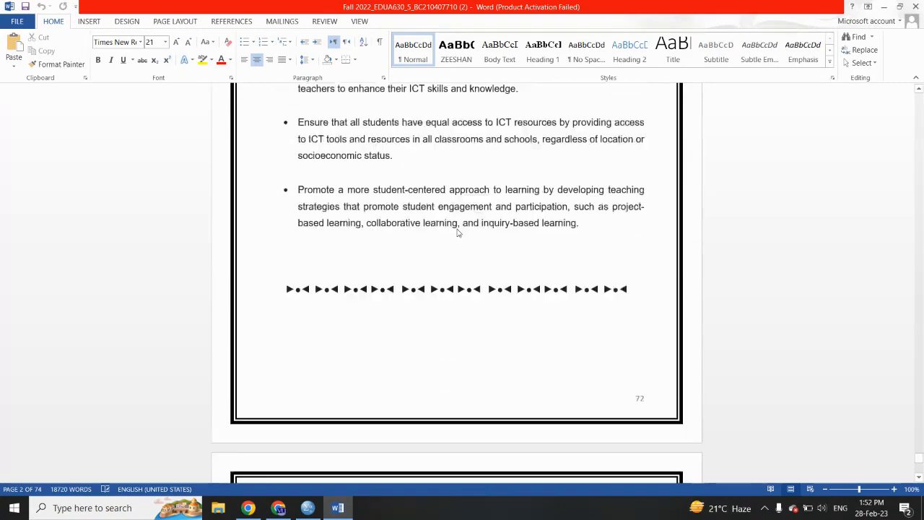
{"action": "scroll", "coordinate": [456, 231], "scroll_direction": "down", "scroll_amount": 15}
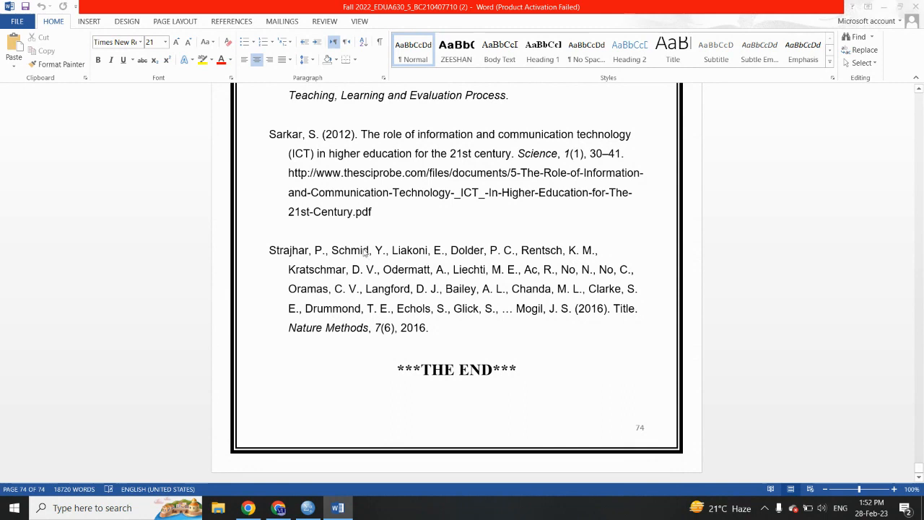
Step: Create a new blank Word document
{"action": "key", "text": "ctrl+n"}
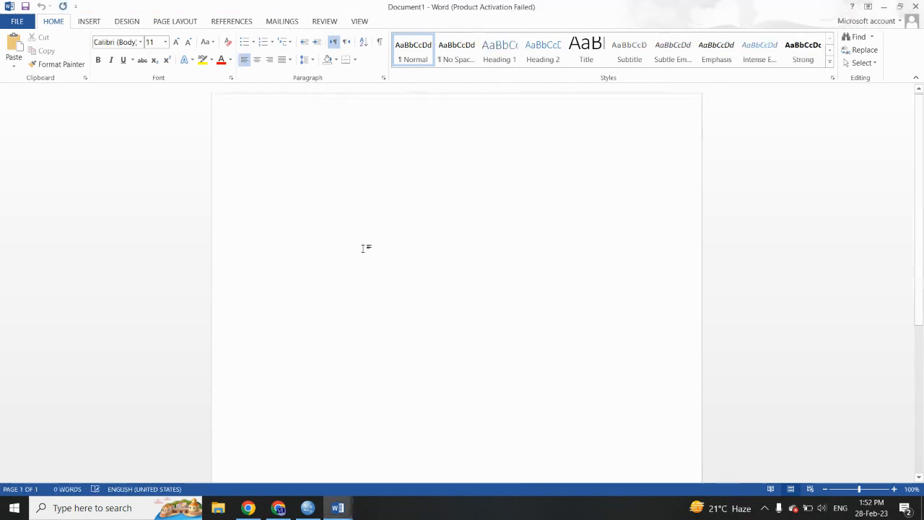
Step: Switch to the SPSS Data Editor and start a Compute Variable operation, entering the researcher's first name as the target variable
{"action": "left_click", "coordinate": [315, 505]}
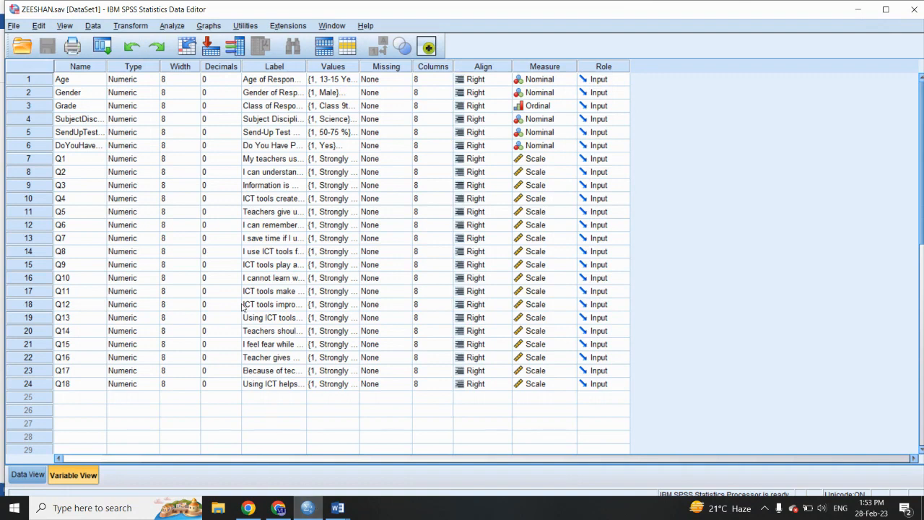
{"action": "left_click", "coordinate": [132, 27]}
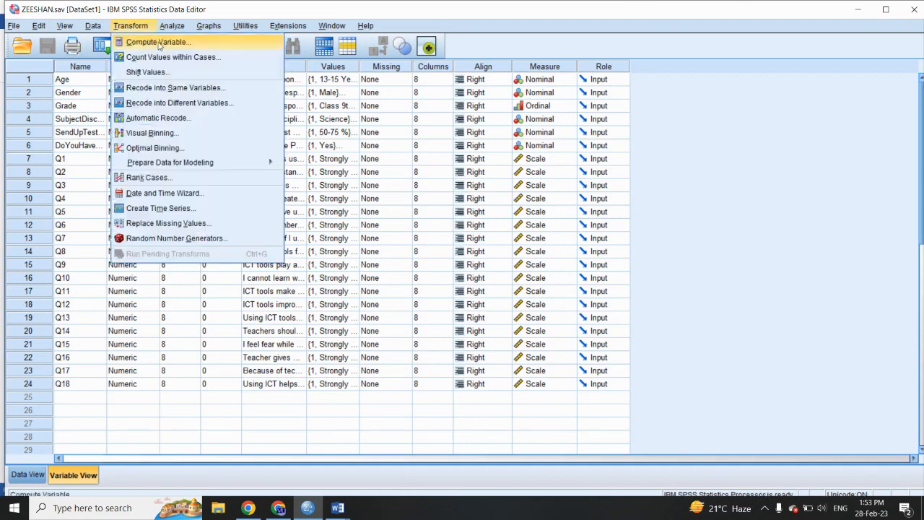
{"action": "left_click", "coordinate": [158, 43]}
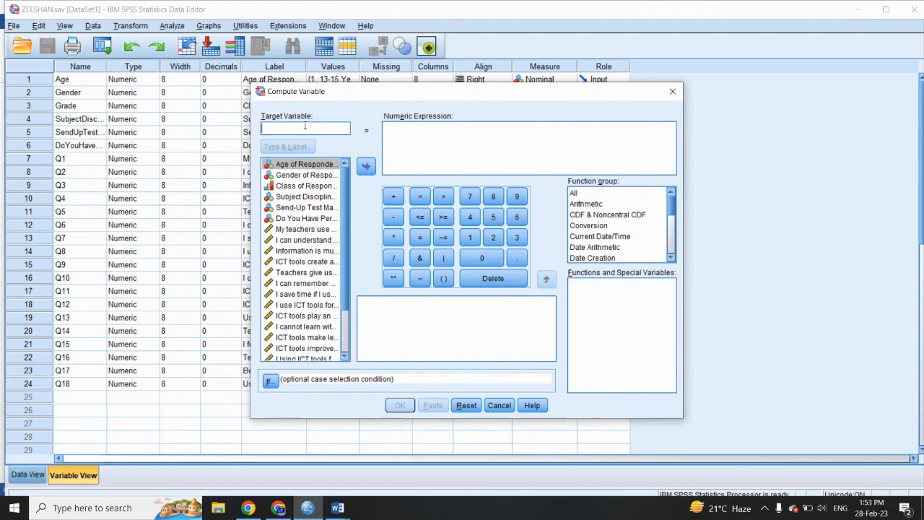
{"action": "type", "text": "Zeeshan"}
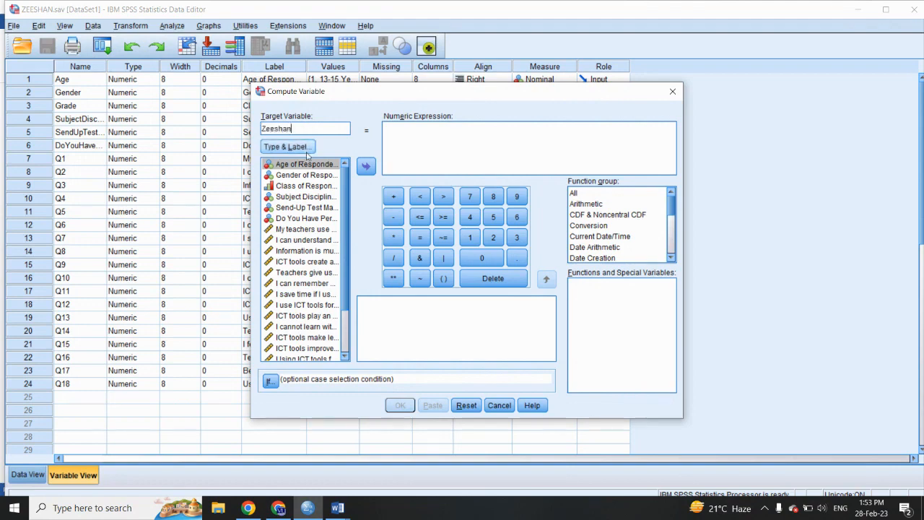
Step: Show variable names instead of labels in the Compute Variable source list
{"action": "left_click", "coordinate": [319, 169]}
{"action": "right_click", "coordinate": [320, 168]}
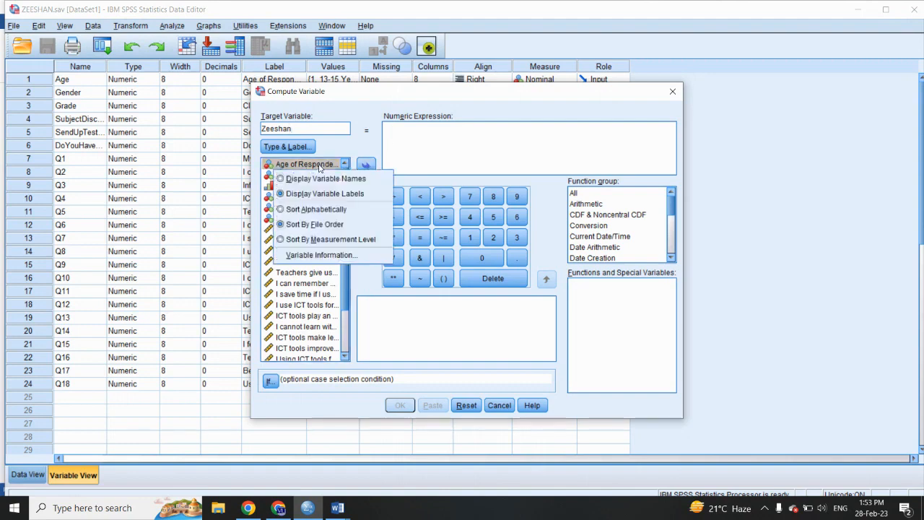
{"action": "left_click", "coordinate": [325, 178]}
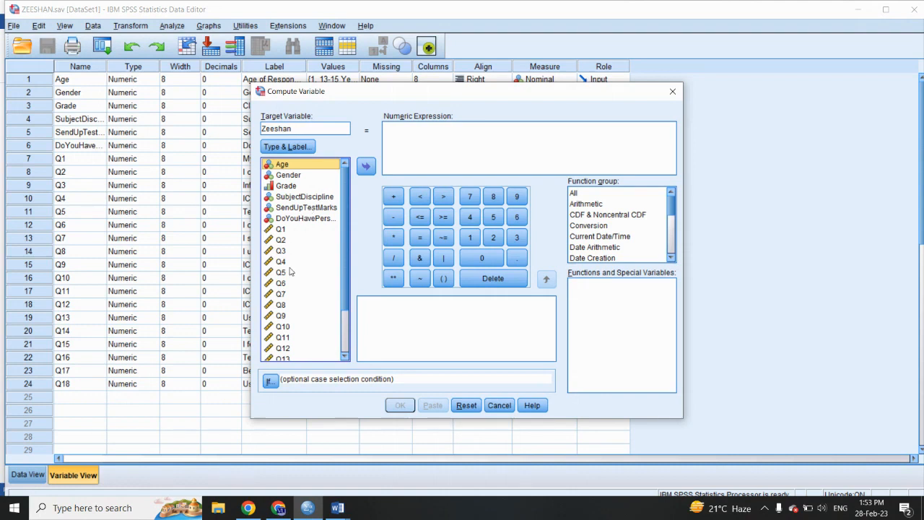
{"action": "scroll", "coordinate": [285, 269], "scroll_direction": "down", "scroll_amount": 3}
{"action": "scroll", "coordinate": [285, 269], "scroll_direction": "up", "scroll_amount": 3}
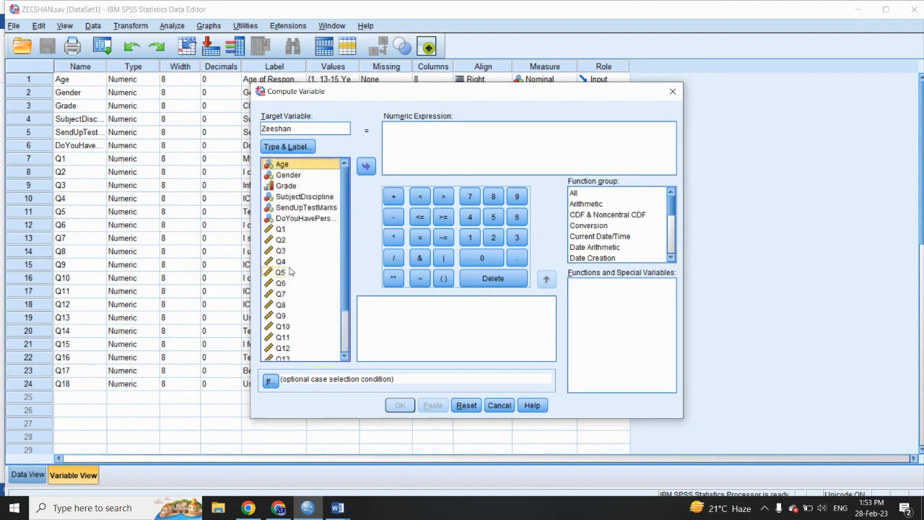
Step: Begin the numeric expression with Q1 + Q2, followed by a plus sign
{"action": "left_click", "coordinate": [279, 229]}
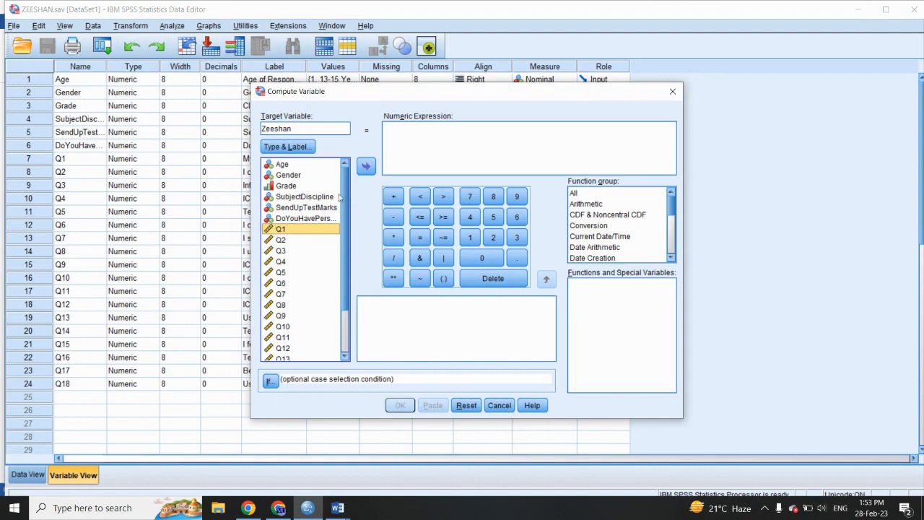
{"action": "left_click", "coordinate": [366, 168]}
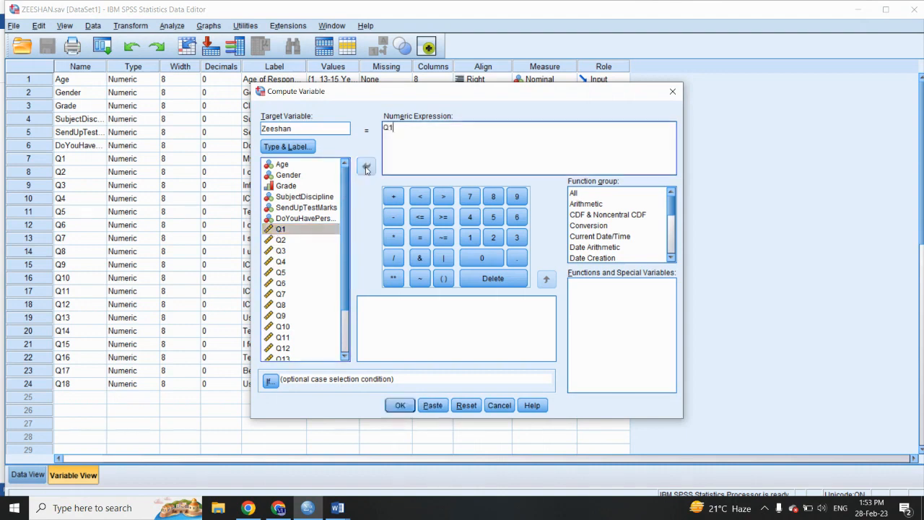
{"action": "left_click", "coordinate": [394, 197]}
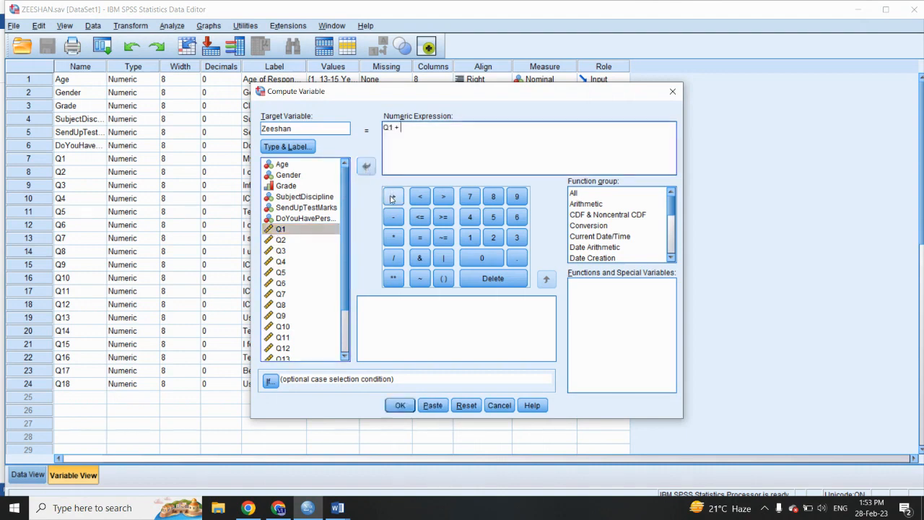
{"action": "left_click", "coordinate": [281, 239]}
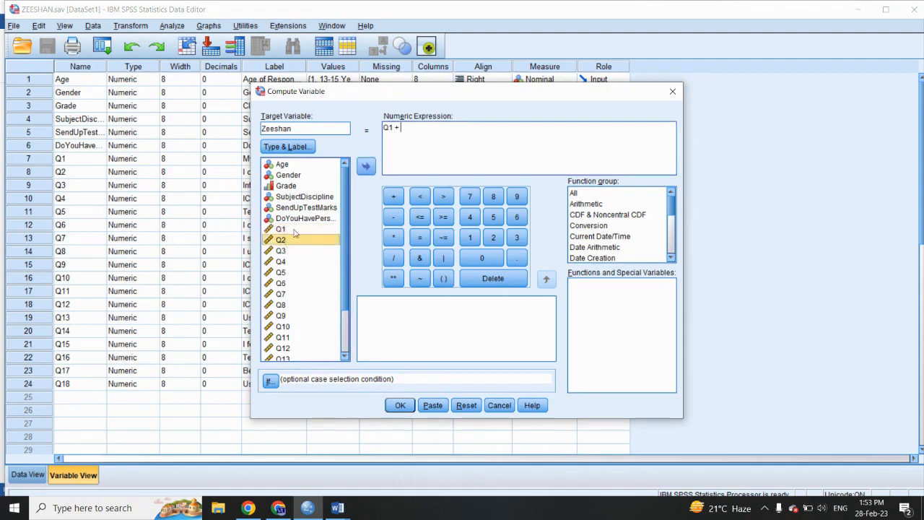
{"action": "left_click", "coordinate": [367, 166]}
{"action": "left_click", "coordinate": [393, 196]}
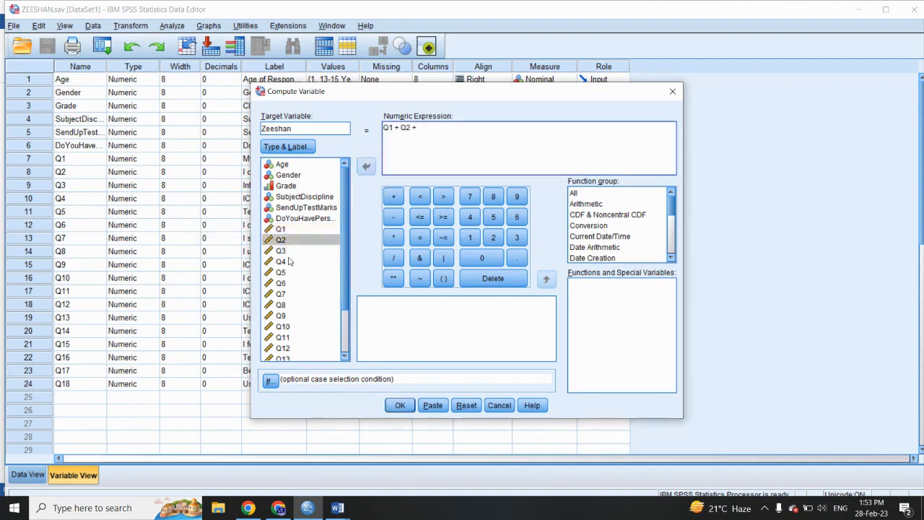
Step: Extend the numeric expression with Q3 + Q4 + Q5, followed by a plus sign
{"action": "left_click_drag", "start_coordinate": [283, 251], "coordinate": [433, 158]}
{"action": "left_click", "coordinate": [394, 196]}
{"action": "left_click_drag", "start_coordinate": [280, 262], "coordinate": [437, 155]}
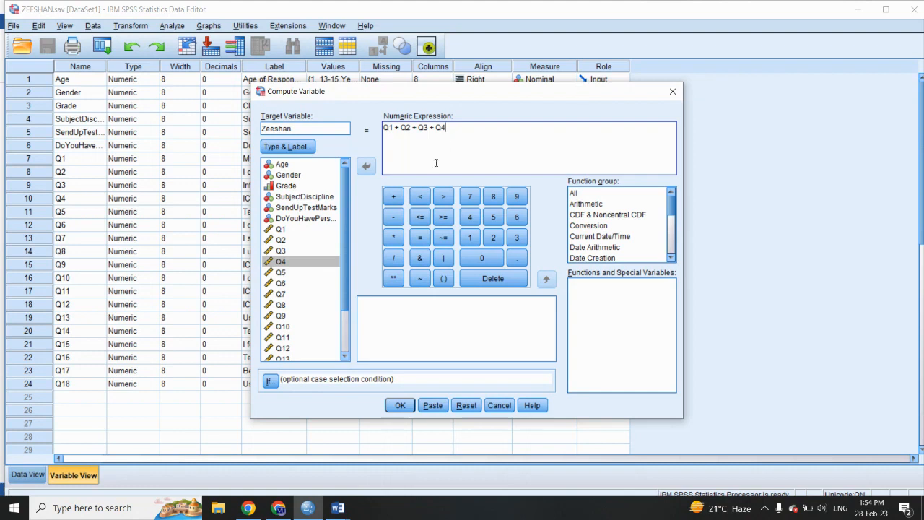
{"action": "left_click", "coordinate": [394, 196]}
{"action": "left_click_drag", "start_coordinate": [283, 273], "coordinate": [448, 149]}
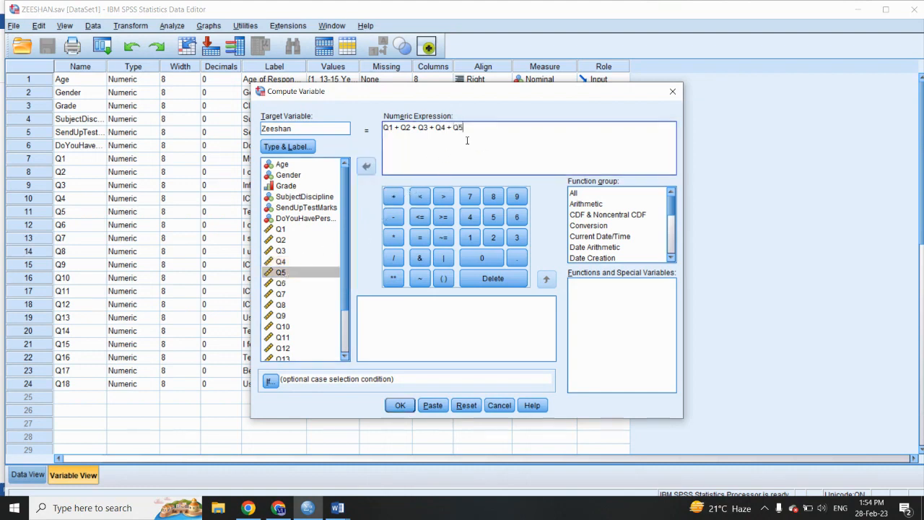
{"action": "left_click", "coordinate": [393, 196]}
Step: Extend the numeric expression with Q6 + Q7 + Q8 + Q9 + Q10, followed by a plus sign
{"action": "left_click_drag", "start_coordinate": [292, 284], "coordinate": [412, 181]}
{"action": "left_click", "coordinate": [395, 201]}
{"action": "left_click_drag", "start_coordinate": [289, 294], "coordinate": [487, 150]}
{"action": "left_click", "coordinate": [396, 201]}
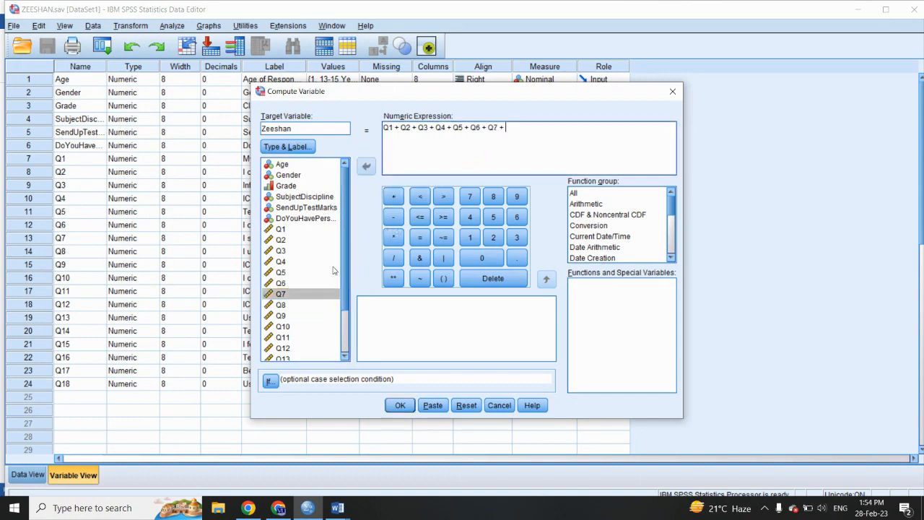
{"action": "left_click_drag", "start_coordinate": [283, 306], "coordinate": [516, 152]}
{"action": "left_click", "coordinate": [397, 197]}
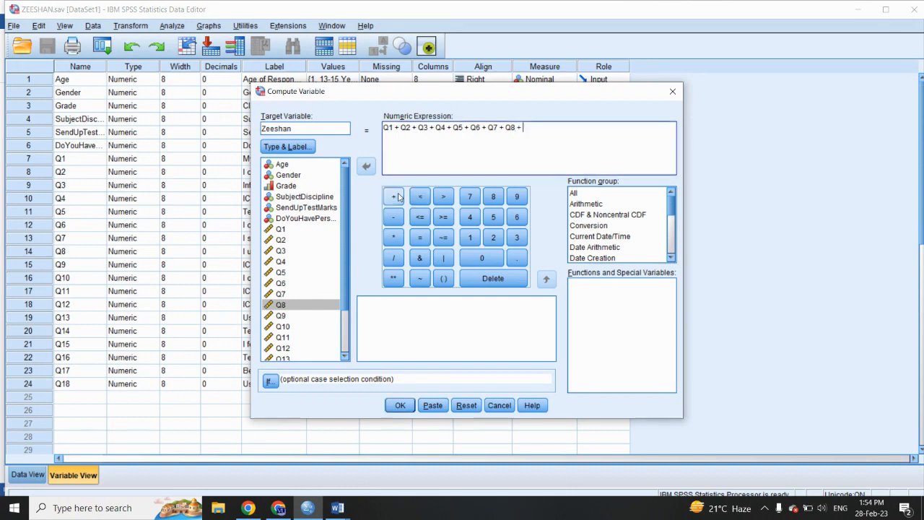
{"action": "left_click_drag", "start_coordinate": [280, 318], "coordinate": [538, 138]}
{"action": "left_click", "coordinate": [394, 197]}
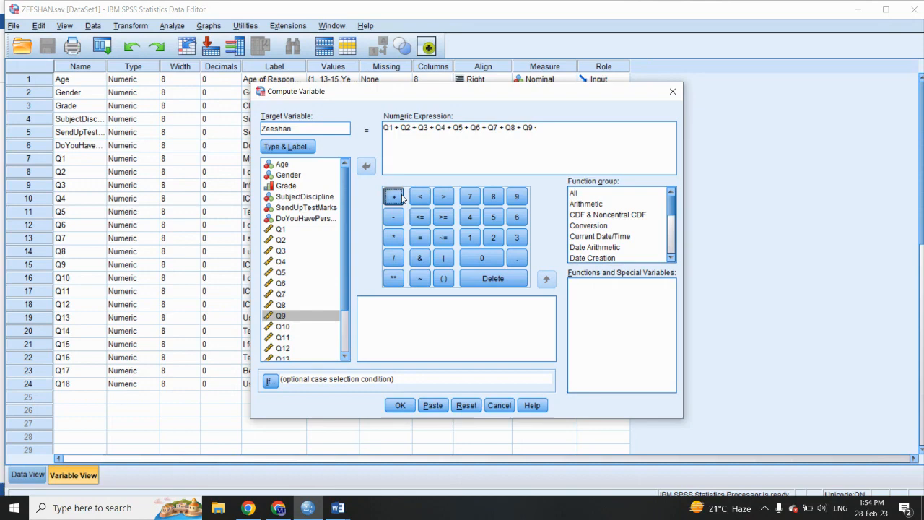
{"action": "left_click_drag", "start_coordinate": [283, 327], "coordinate": [505, 155]}
{"action": "left_click", "coordinate": [394, 198]}
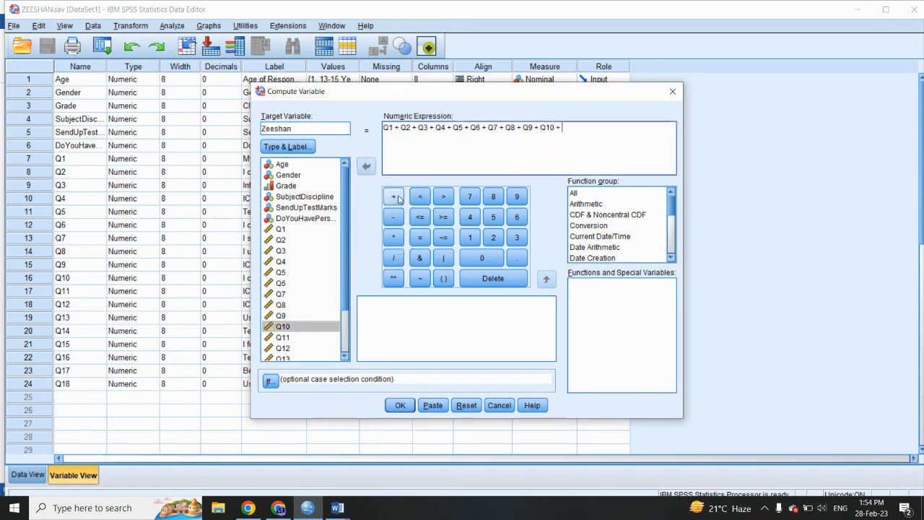
Step: Extend the numeric expression with Q11 + Q12 + Q13, followed by a plus sign
{"action": "scroll", "coordinate": [310, 249], "scroll_direction": "down", "scroll_amount": 2}
{"action": "left_click_drag", "start_coordinate": [284, 281], "coordinate": [556, 164]}
{"action": "left_click", "coordinate": [394, 197]}
{"action": "left_click_drag", "start_coordinate": [285, 290], "coordinate": [493, 163]}
{"action": "left_click", "coordinate": [394, 197]}
{"action": "left_click_drag", "start_coordinate": [315, 301], "coordinate": [515, 144]}
{"action": "left_click", "coordinate": [393, 197]}
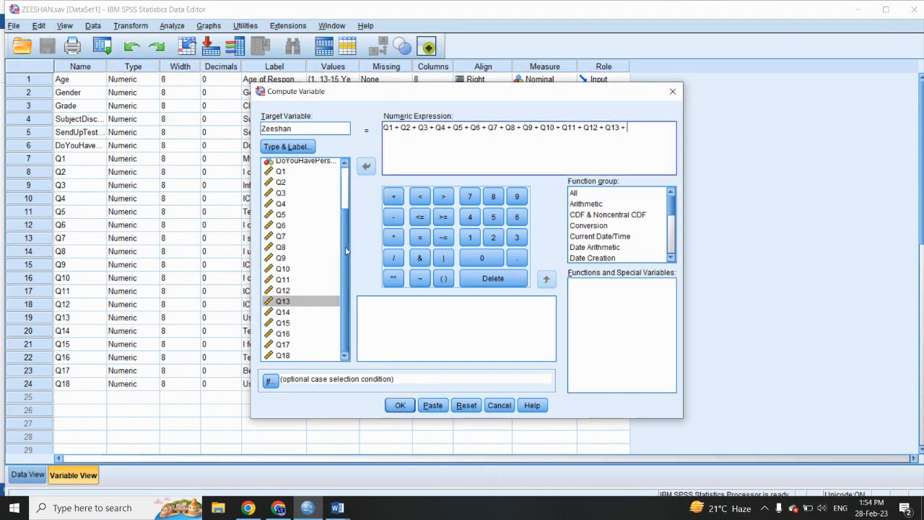
Step: Complete the sum in the numeric expression with Q14 + Q15 + Q16 + Q17 + Q18
{"action": "left_click_drag", "start_coordinate": [289, 312], "coordinate": [490, 149]}
{"action": "left_click", "coordinate": [393, 197]}
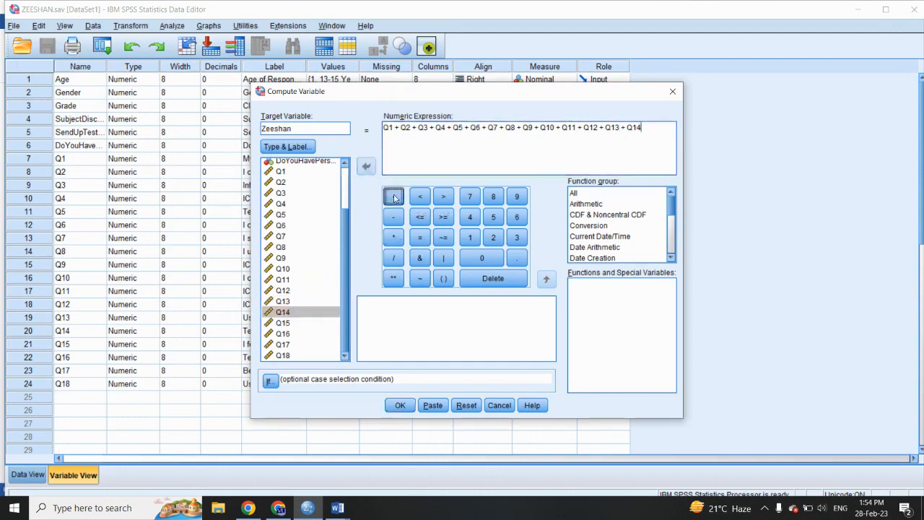
{"action": "left_click_drag", "start_coordinate": [281, 326], "coordinate": [396, 174]}
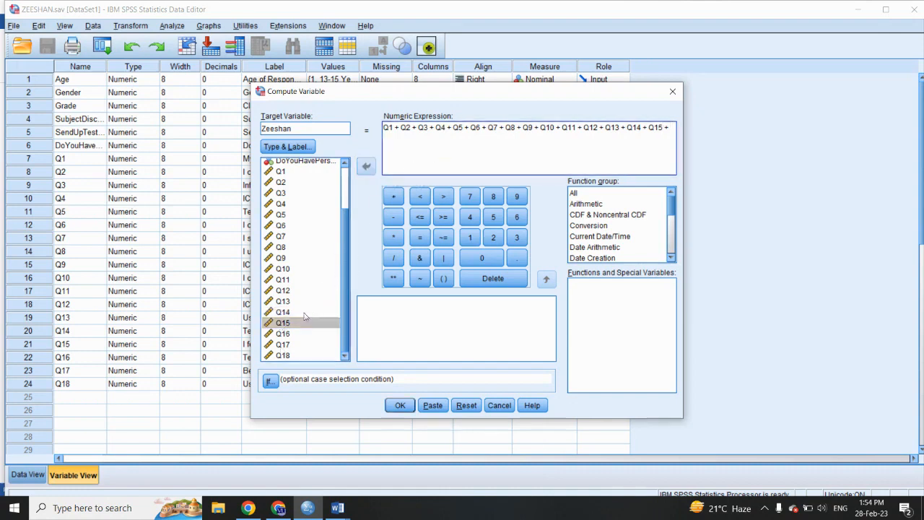
{"action": "left_click_drag", "start_coordinate": [286, 334], "coordinate": [437, 163]}
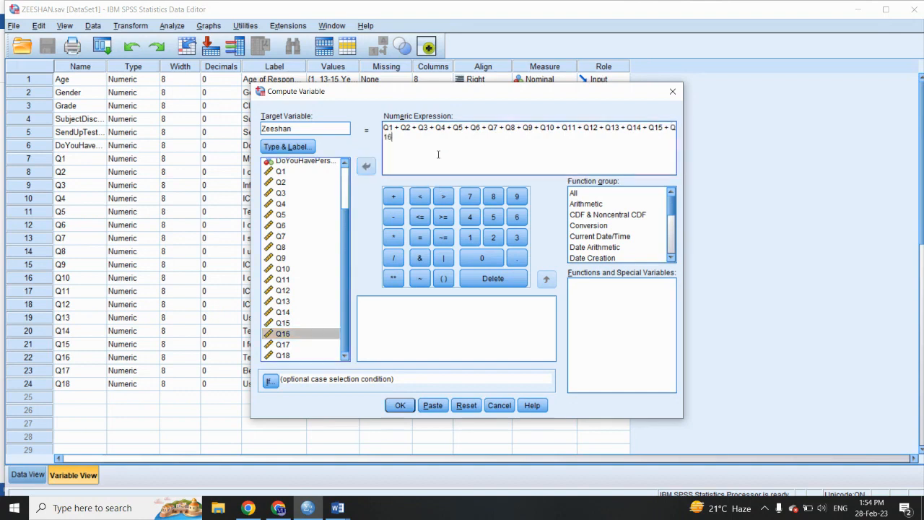
{"action": "left_click_drag", "start_coordinate": [283, 345], "coordinate": [433, 155]}
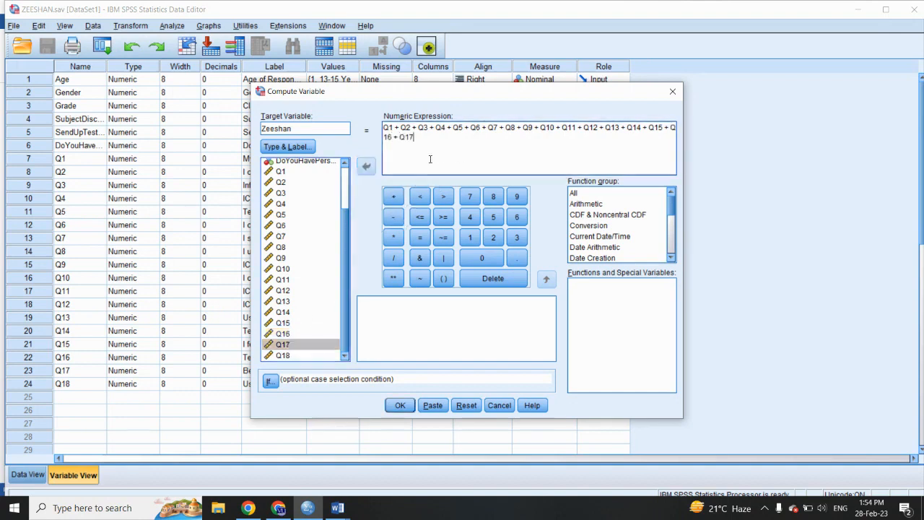
{"action": "left_click", "coordinate": [393, 196]}
{"action": "left_click_drag", "start_coordinate": [289, 358], "coordinate": [443, 142]}
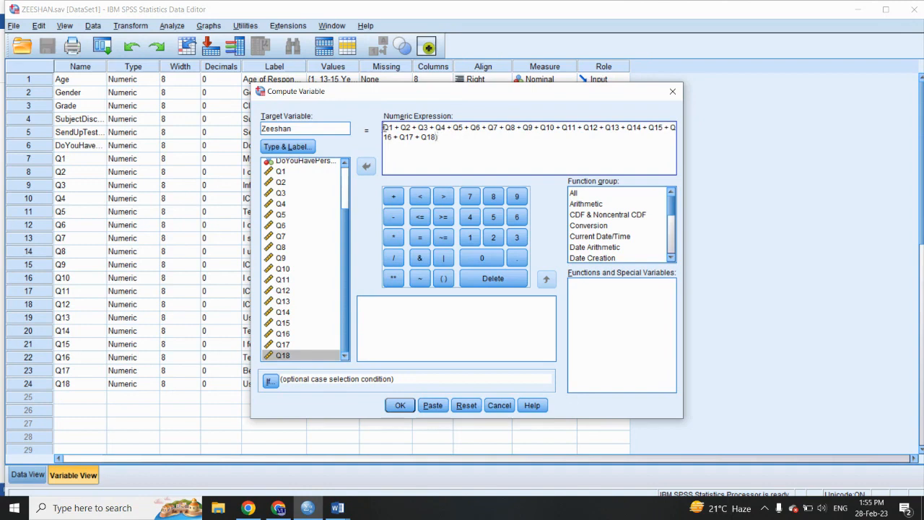
Step: Enclose the sum of Q1 to Q18 in parentheses, divide it by 18, and run the variable computation
{"action": "left_click", "coordinate": [384, 127]}
{"action": "type", "text": "("}
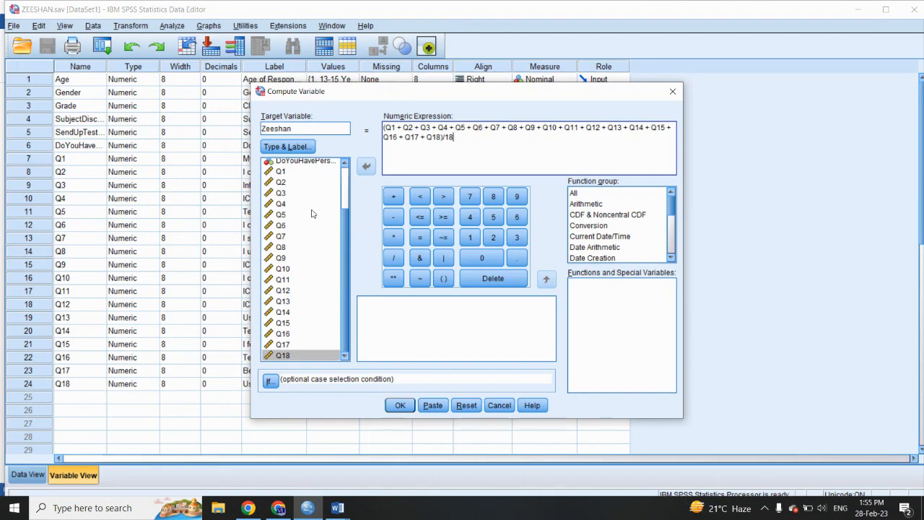
{"action": "scroll", "coordinate": [300, 252], "scroll_direction": "up", "scroll_amount": 2}
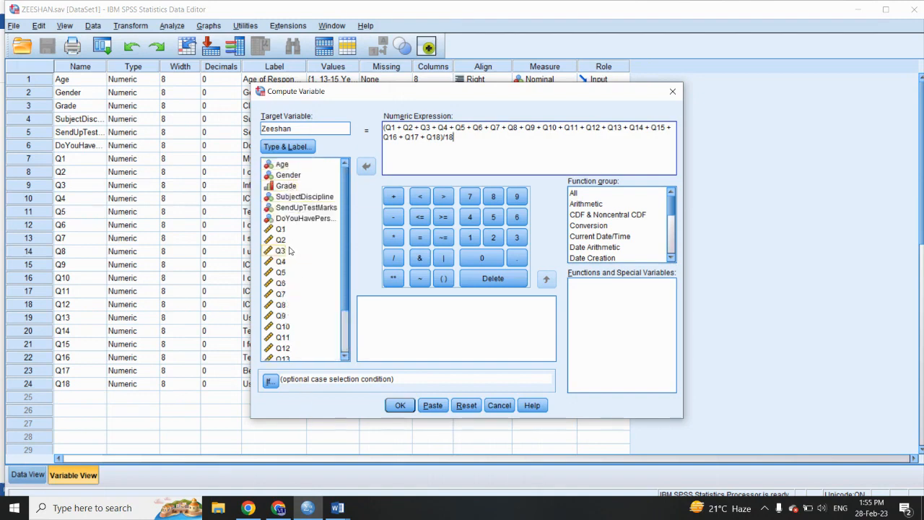
{"action": "left_click", "coordinate": [401, 405]}
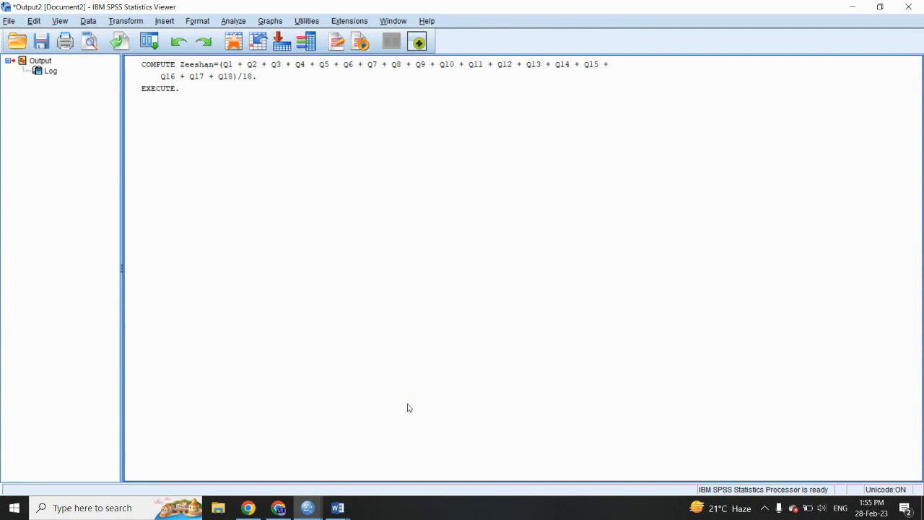
Step: Return to the Data Editor and start an Independent-Samples T Test with the newly computed variable as the test variable
{"action": "left_click", "coordinate": [857, 7]}
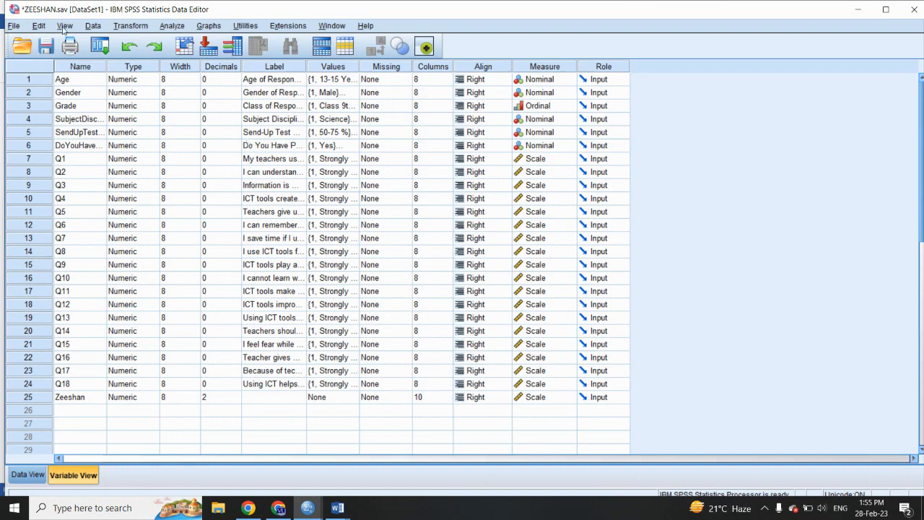
{"action": "left_click", "coordinate": [171, 26]}
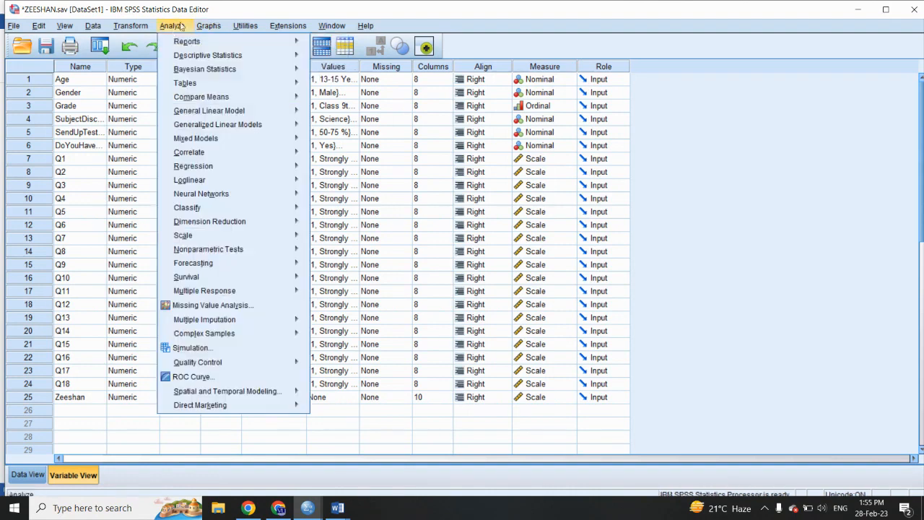
{"action": "mouse_move", "coordinate": [188, 97]}
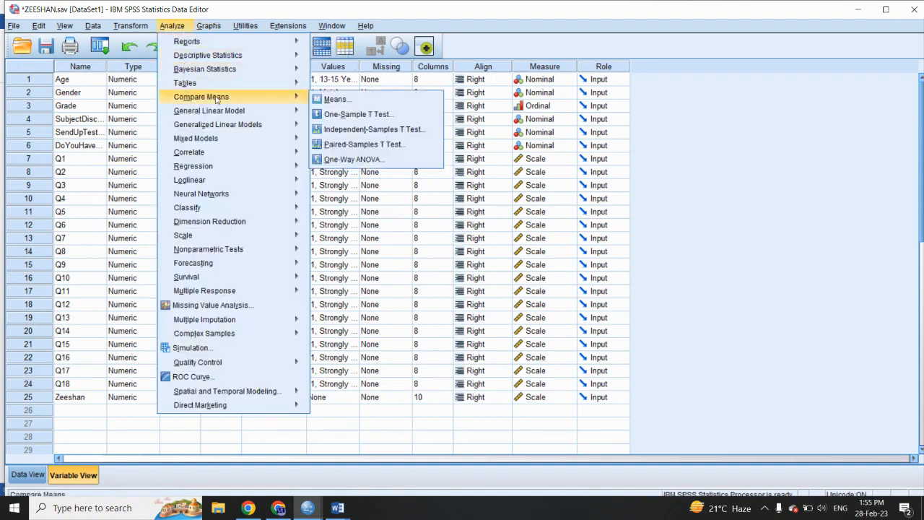
{"action": "left_click", "coordinate": [333, 133]}
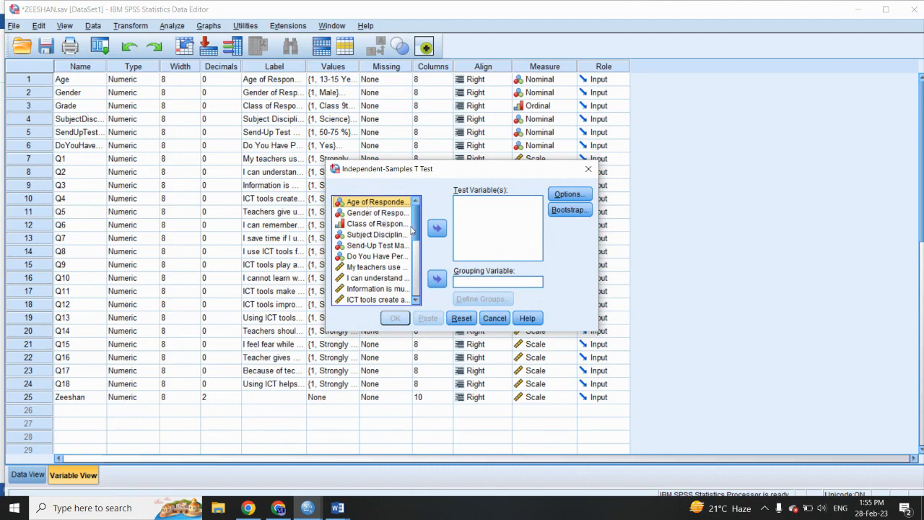
{"action": "scroll", "coordinate": [417, 231], "scroll_direction": "down", "scroll_amount": 5}
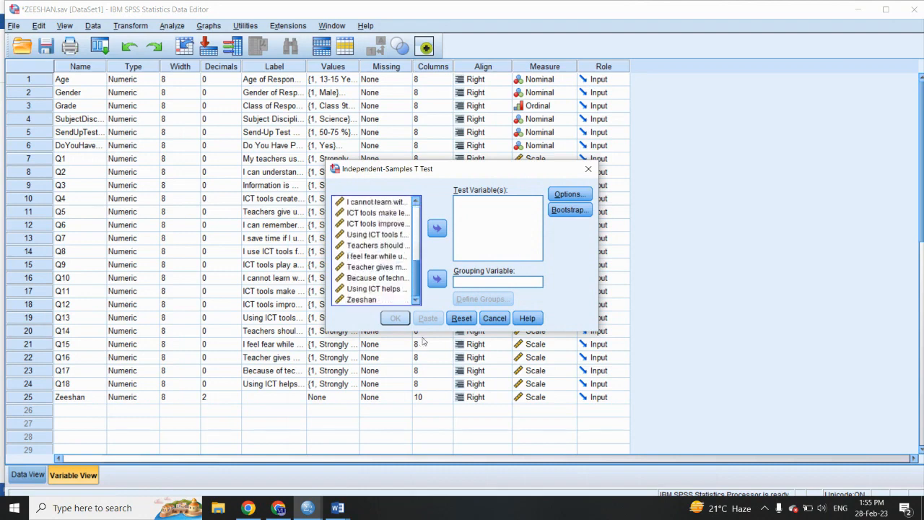
{"action": "left_click", "coordinate": [370, 300]}
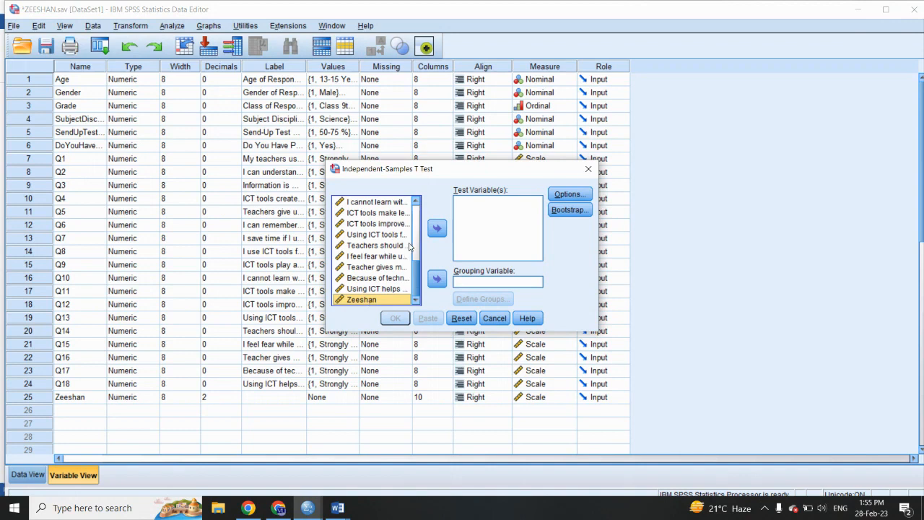
{"action": "left_click", "coordinate": [437, 228]}
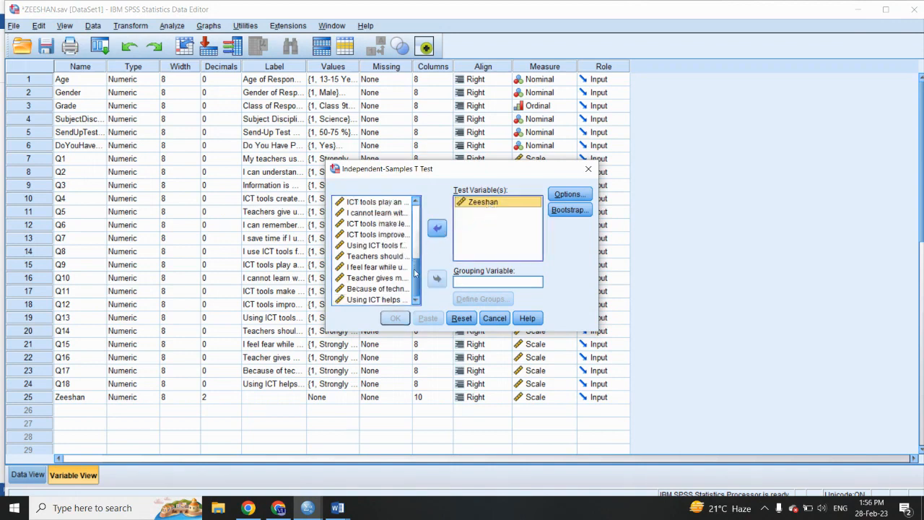
Step: Assign the respondent's gender as the grouping variable of the t-test
{"action": "scroll", "coordinate": [414, 268], "scroll_direction": "up", "scroll_amount": 5}
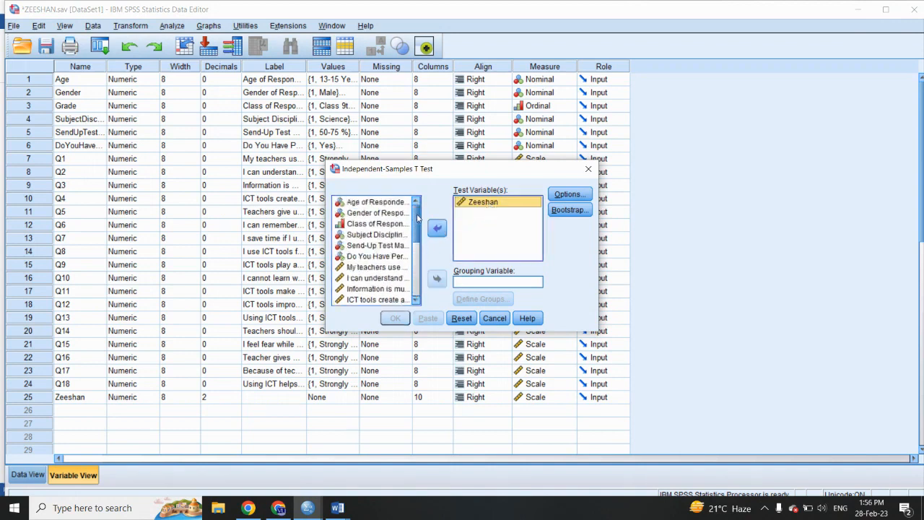
{"action": "left_click", "coordinate": [378, 214]}
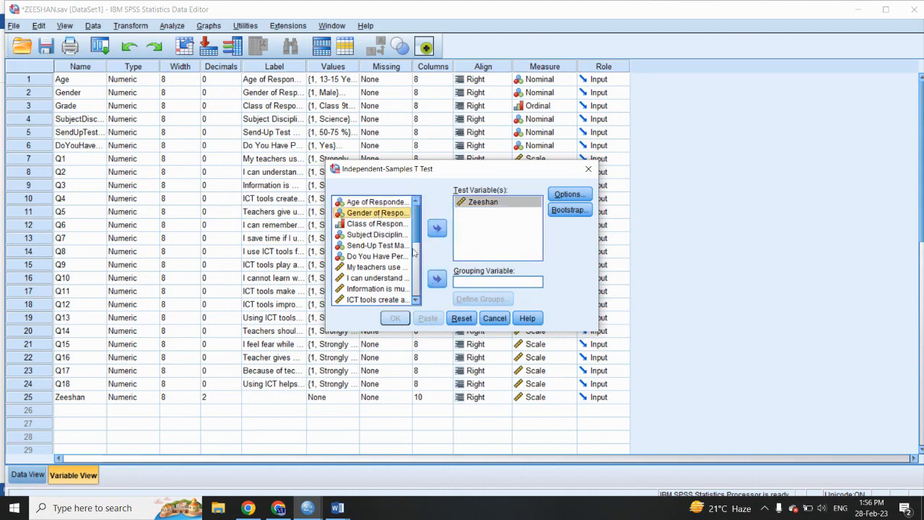
{"action": "left_click", "coordinate": [437, 278]}
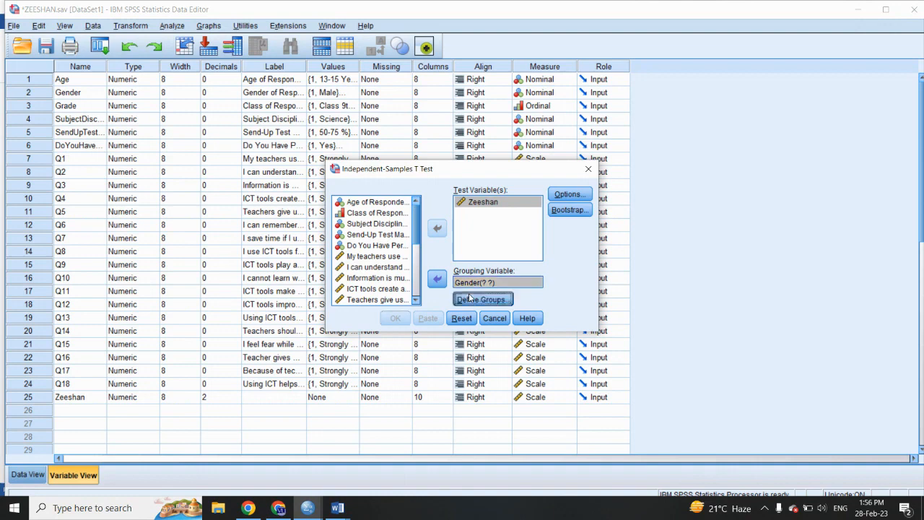
Step: Define the gender groups with values 1 and 2, and run the t-test, showing the output maximized
{"action": "left_click", "coordinate": [482, 299]}
{"action": "left_click", "coordinate": [462, 231]}
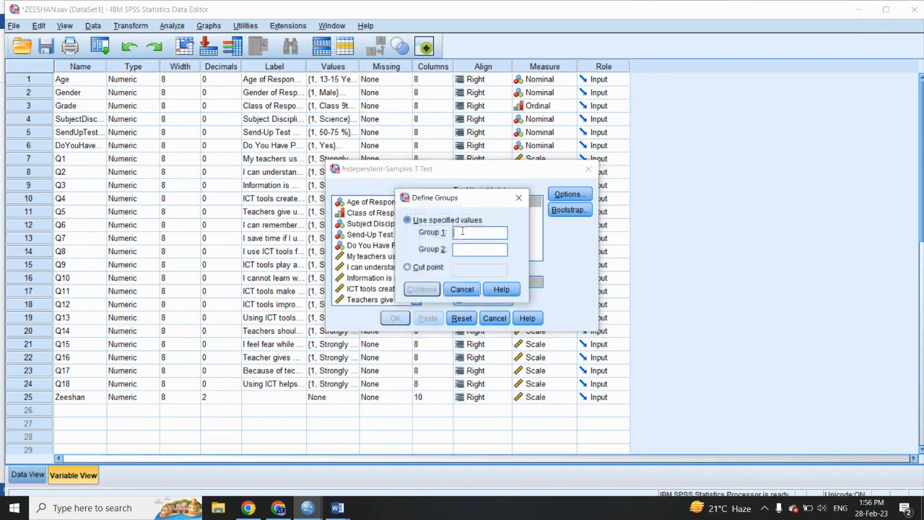
{"action": "type", "text": "2"}
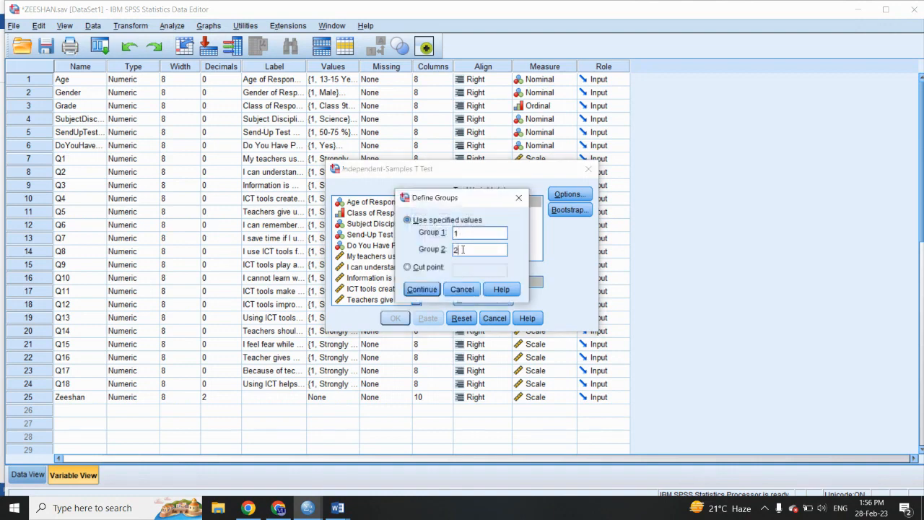
{"action": "left_click", "coordinate": [420, 289]}
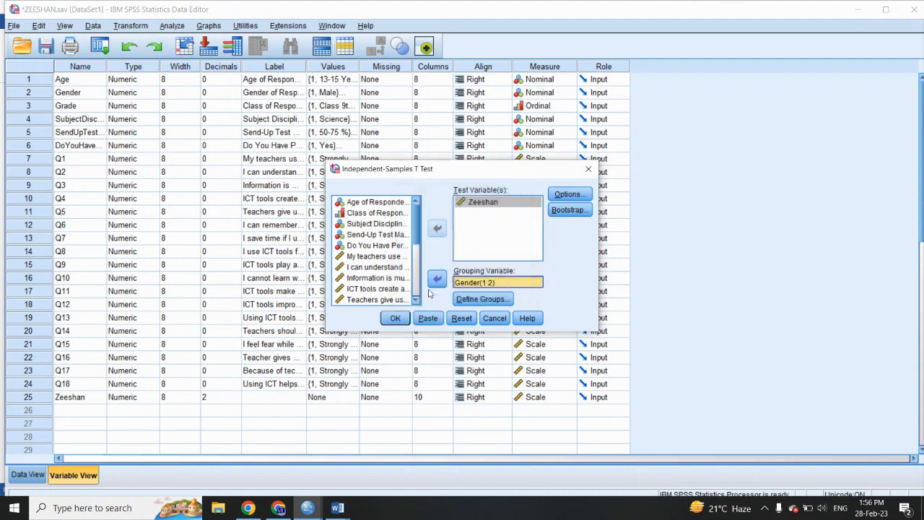
{"action": "left_click", "coordinate": [396, 320]}
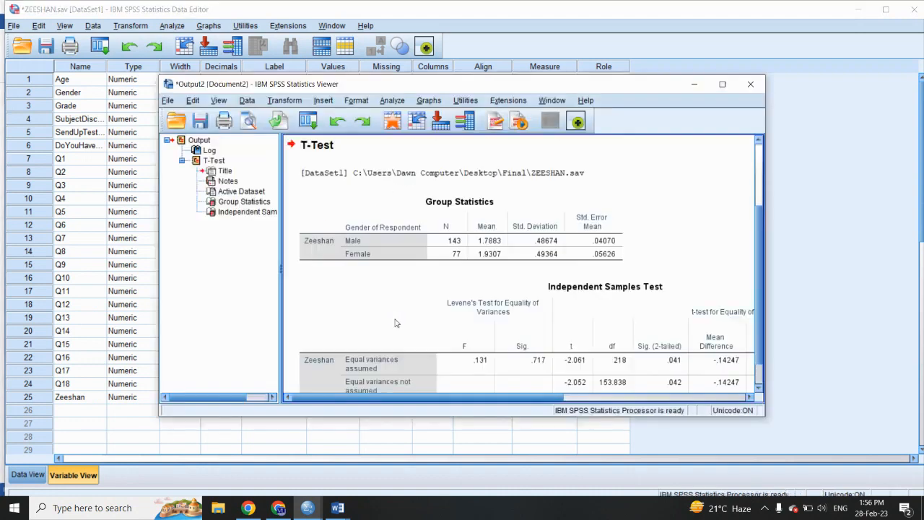
{"action": "left_click", "coordinate": [722, 84]}
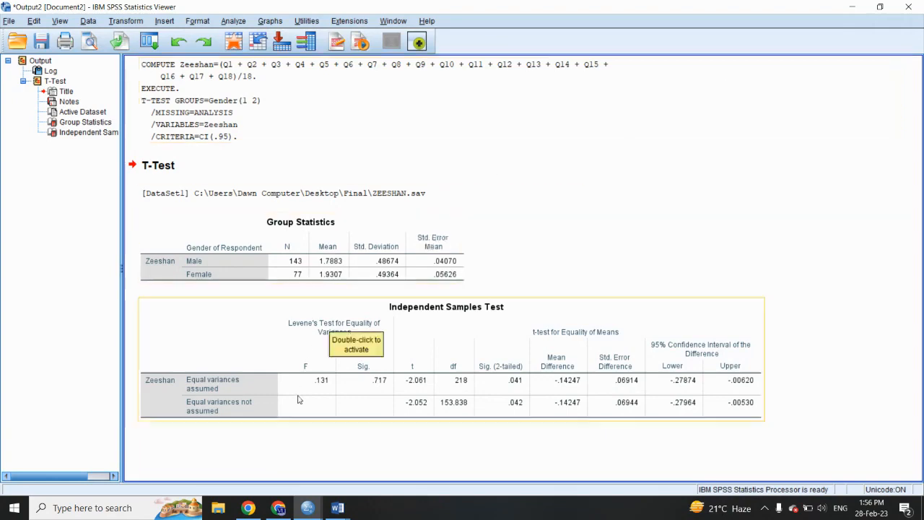
Step: In the Word report, cut Table 4.27 with its caption and interpretation paragraph, and close the report without saving
{"action": "mouse_move", "coordinate": [337, 508]}
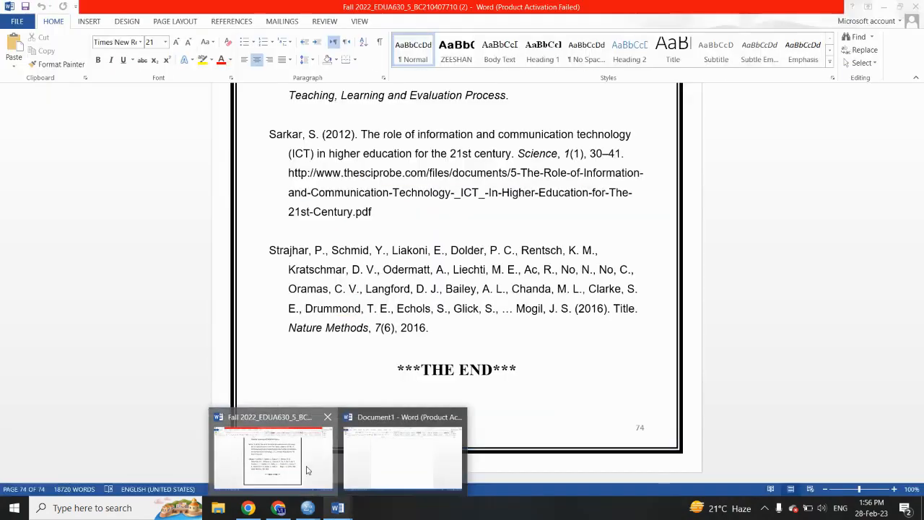
{"action": "left_click", "coordinate": [307, 470]}
{"action": "scroll", "coordinate": [457, 243], "scroll_direction": "up", "scroll_amount": 20}
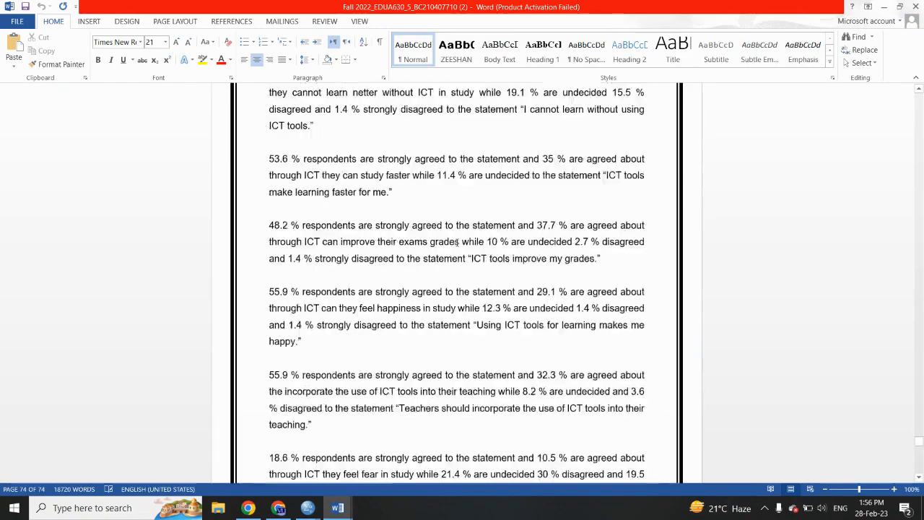
{"action": "scroll", "coordinate": [457, 244], "scroll_direction": "up", "scroll_amount": 15}
{"action": "scroll", "coordinate": [457, 244], "scroll_direction": "down", "scroll_amount": 1}
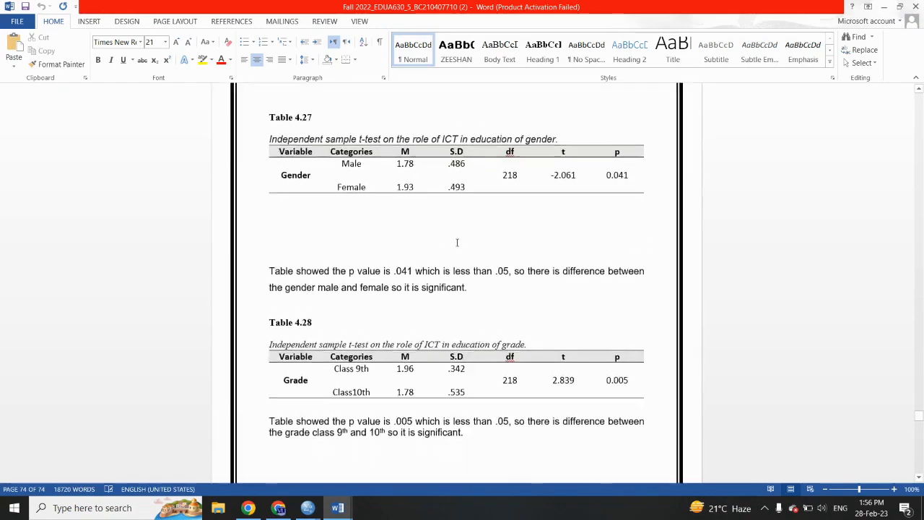
{"action": "scroll", "coordinate": [379, 348], "scroll_direction": "up", "scroll_amount": 10}
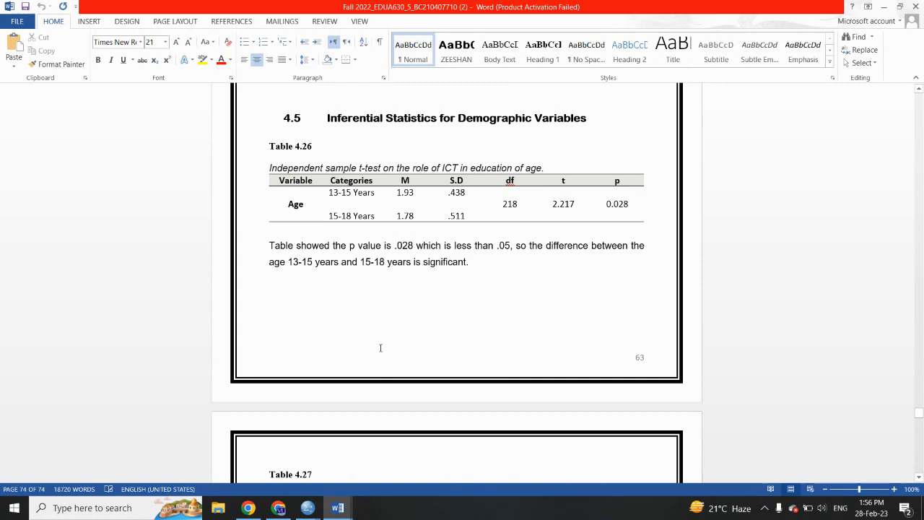
{"action": "scroll", "coordinate": [381, 351], "scroll_direction": "down", "scroll_amount": 5}
{"action": "left_click_drag", "start_coordinate": [467, 445], "coordinate": [243, 270]}
{"action": "key", "text": "ctrl+c"}
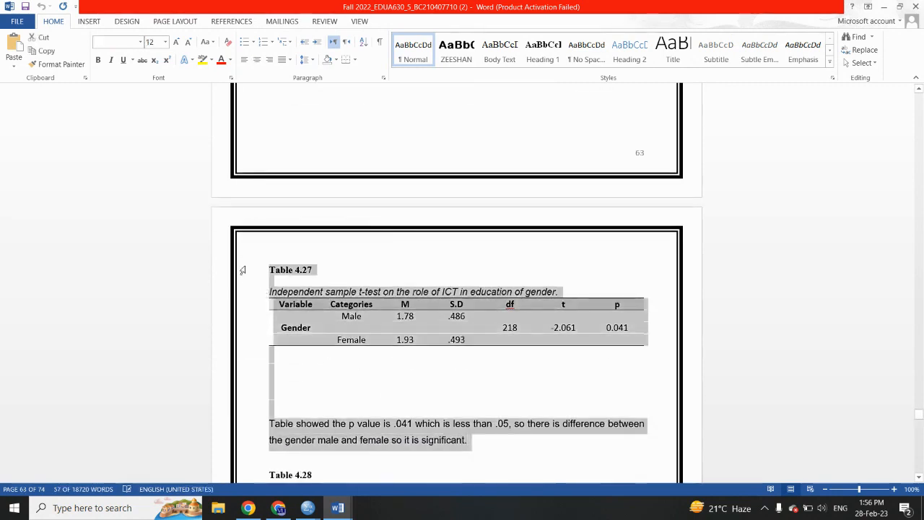
{"action": "key", "text": "BackSpace"}
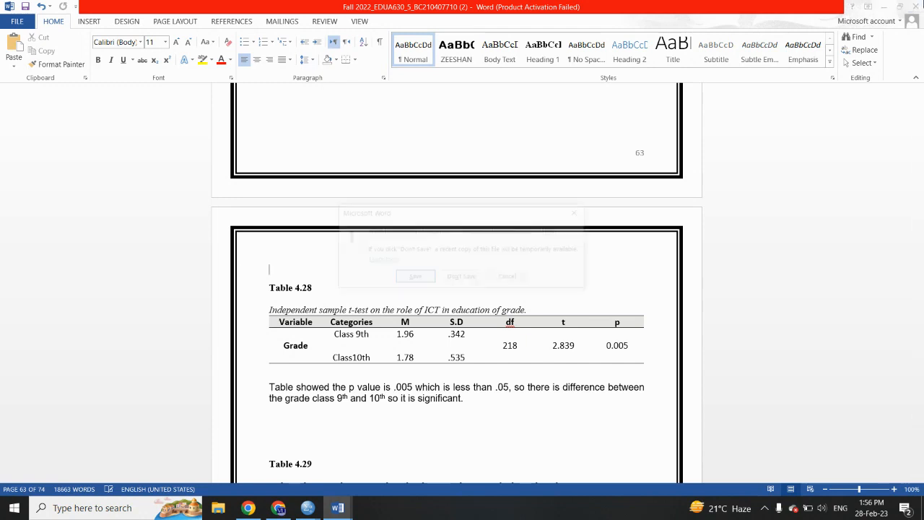
{"action": "left_click", "coordinate": [915, 7]}
{"action": "left_click", "coordinate": [473, 278]}
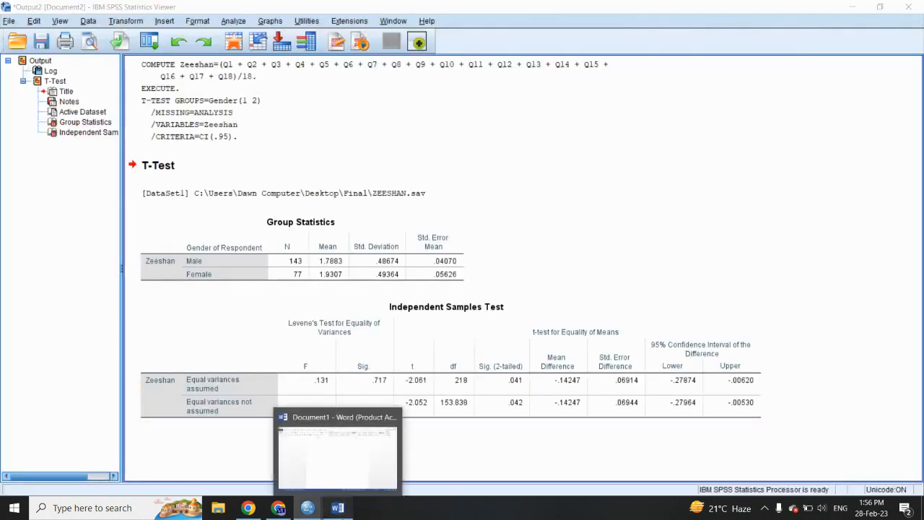
Step: Paste Table 4.27 with its caption and interpretation into the blank Word document, and highlight "the role of ICT in education" in yellow
{"action": "left_click", "coordinate": [337, 508]}
{"action": "key", "text": "ctrl+v"}
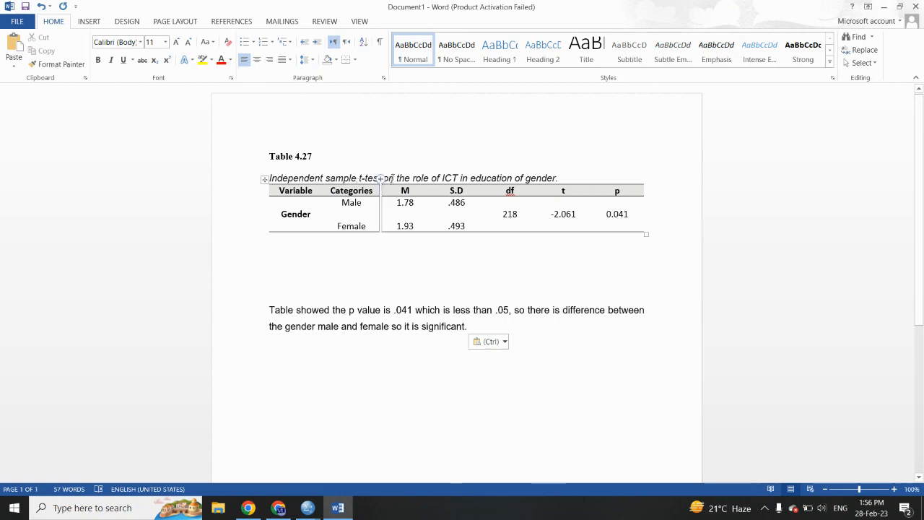
{"action": "left_click_drag", "start_coordinate": [398, 178], "coordinate": [512, 178]}
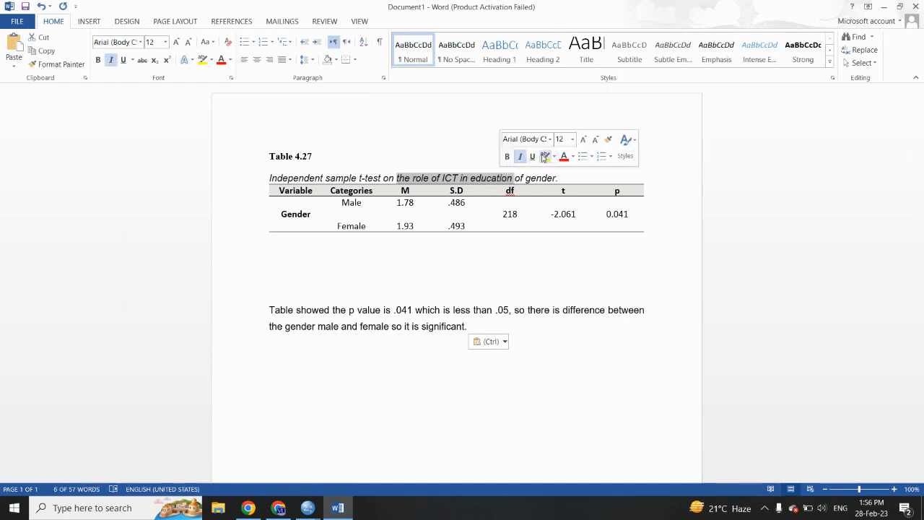
{"action": "left_click", "coordinate": [544, 157]}
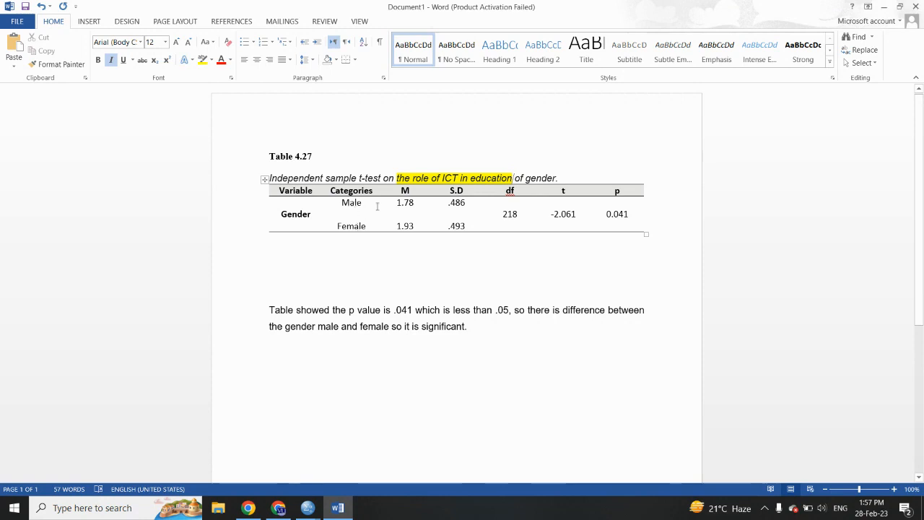
Step: Compare the male and female means and standard deviations in the SPSS Group Statistics output with those in the Word table
{"action": "mouse_move", "coordinate": [307, 508]}
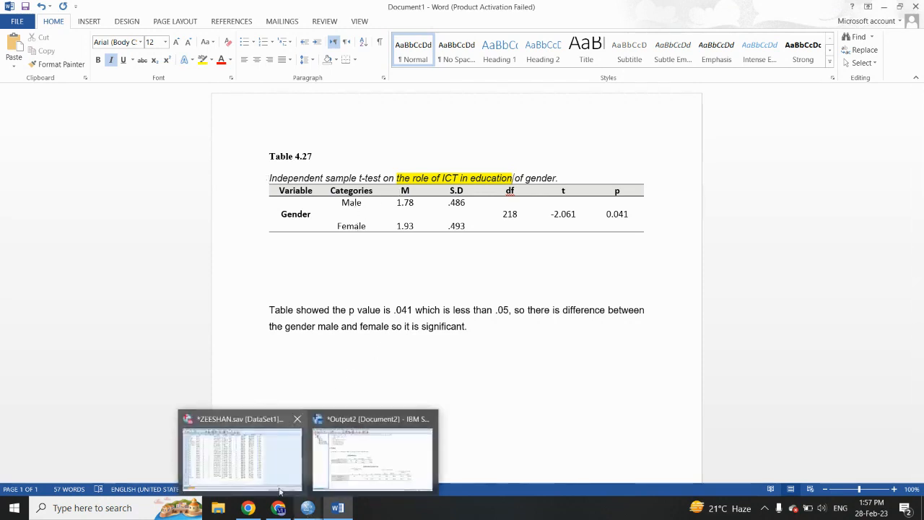
{"action": "left_click", "coordinate": [361, 452]}
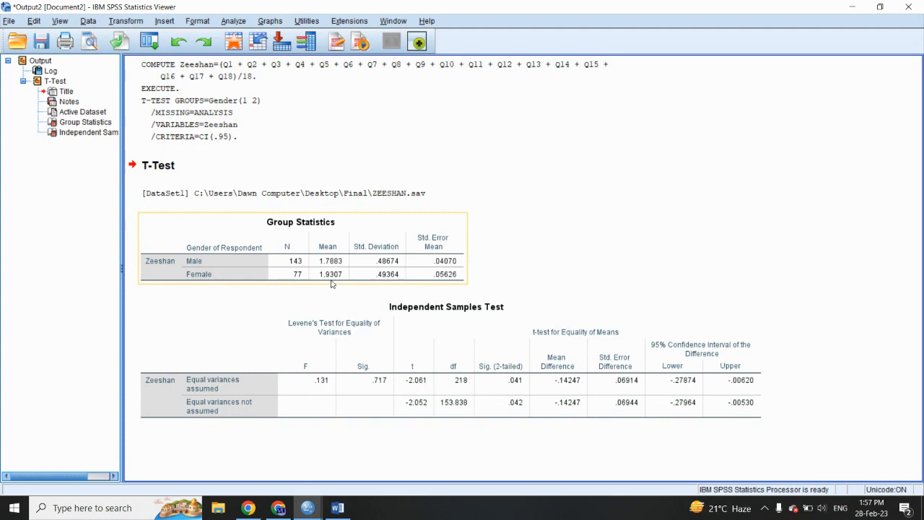
{"action": "left_click", "coordinate": [337, 507]}
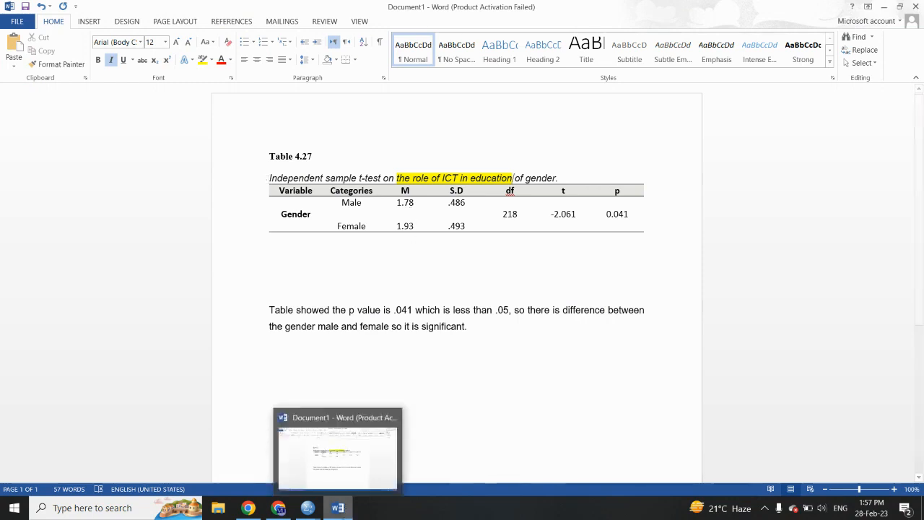
{"action": "left_click", "coordinate": [337, 507]}
{"action": "left_click", "coordinate": [337, 507]}
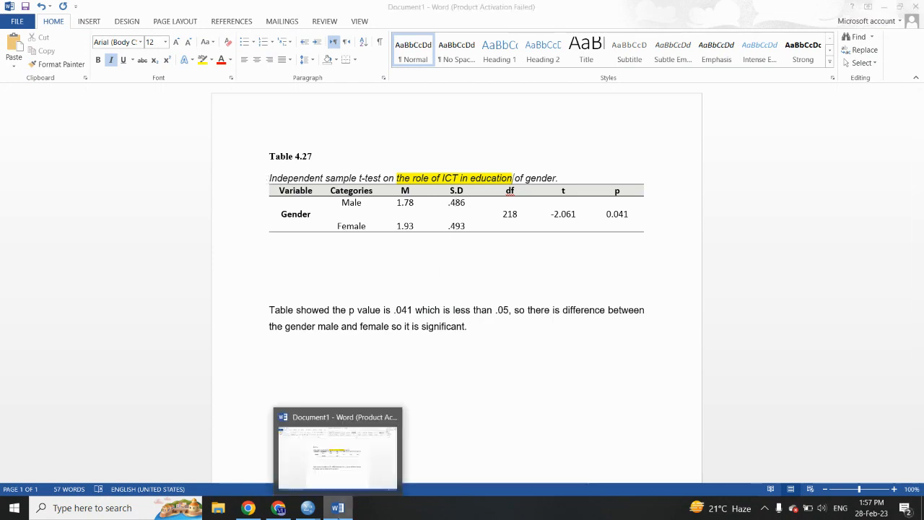
{"action": "left_click", "coordinate": [337, 508]}
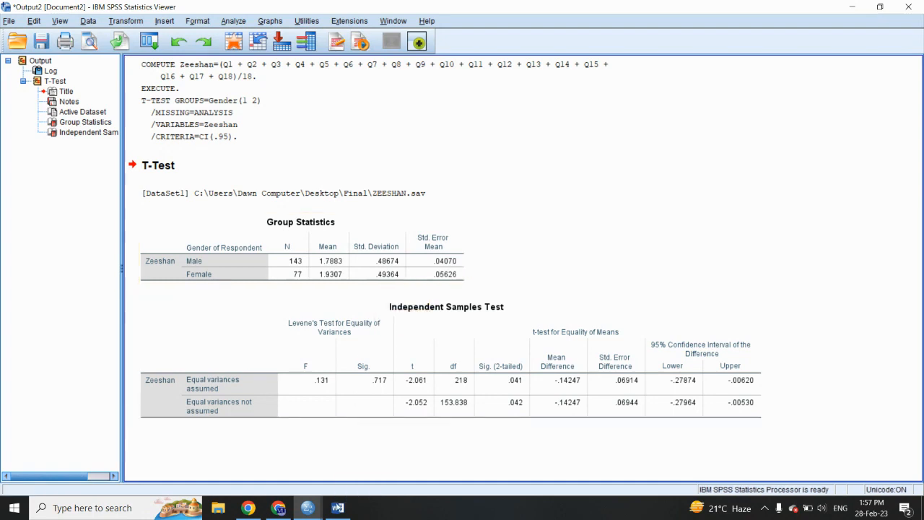
{"action": "left_click", "coordinate": [337, 505]}
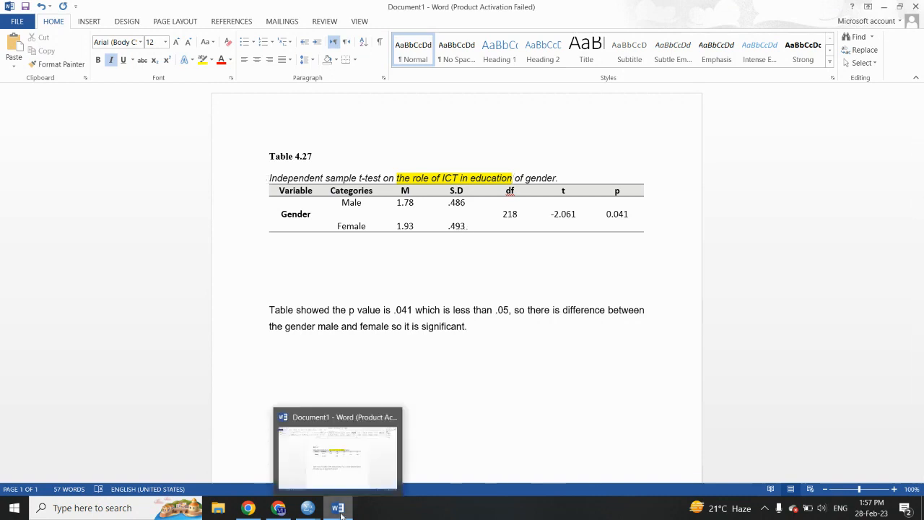
Step: Compare the df, t and two-tailed significance values in the SPSS Independent Samples Test output with those in the Word table
{"action": "left_click", "coordinate": [308, 508]}
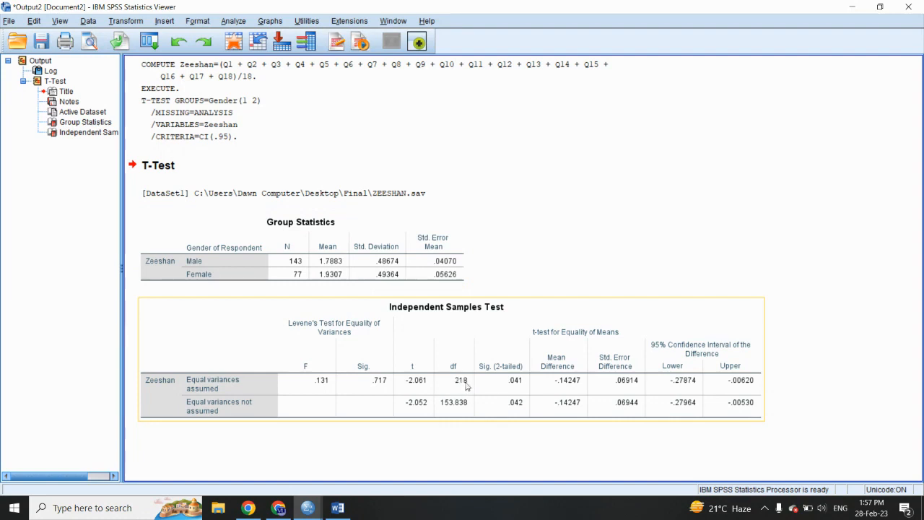
{"action": "left_click", "coordinate": [342, 510]}
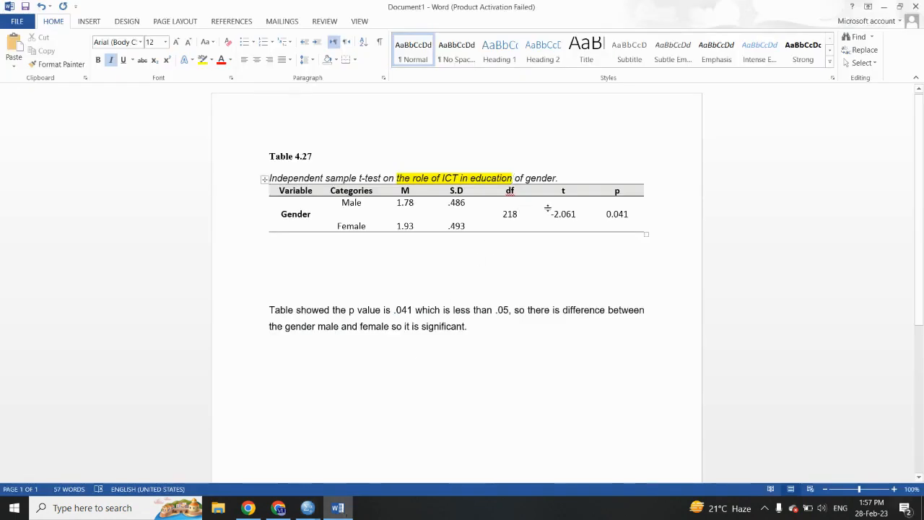
{"action": "left_click", "coordinate": [341, 509]}
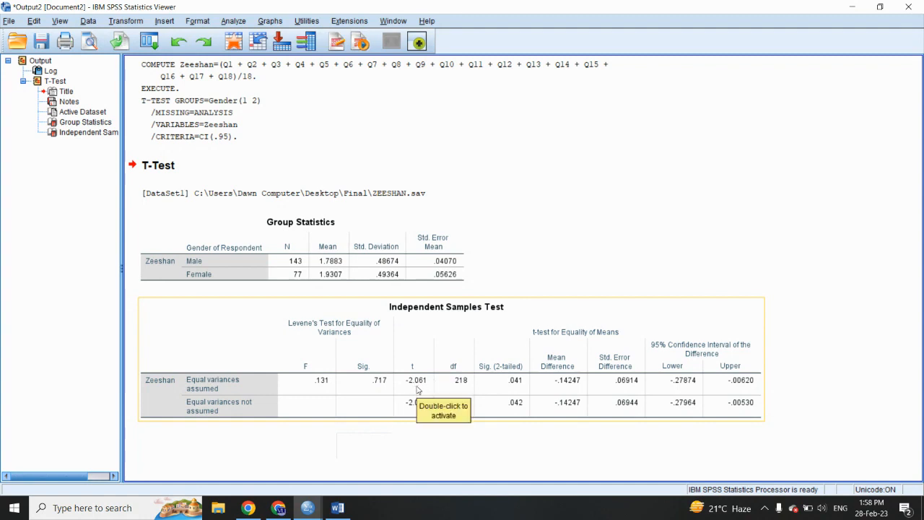
{"action": "left_click", "coordinate": [346, 508]}
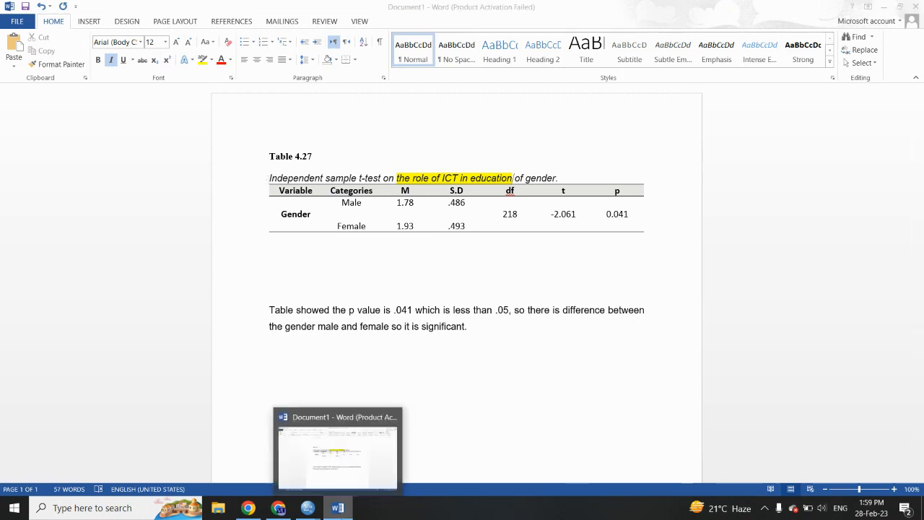
{"action": "left_click", "coordinate": [307, 508]}
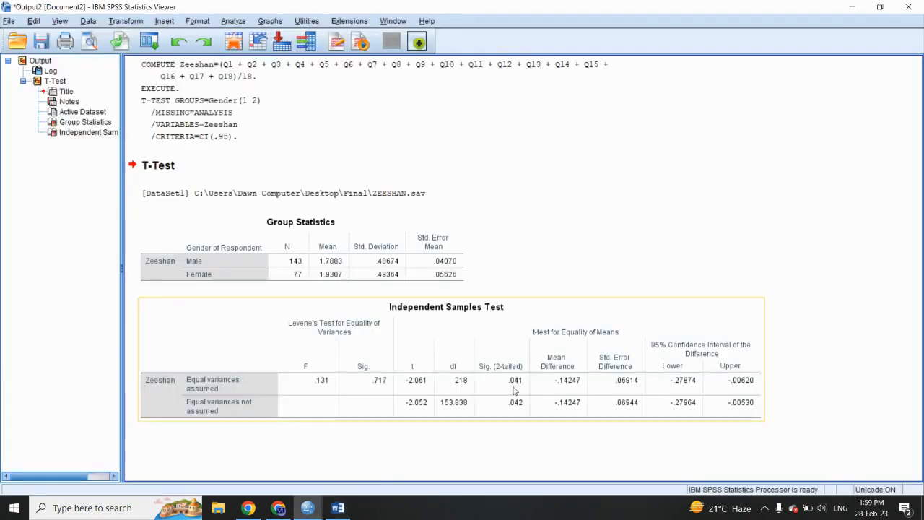
{"action": "left_click", "coordinate": [337, 507]}
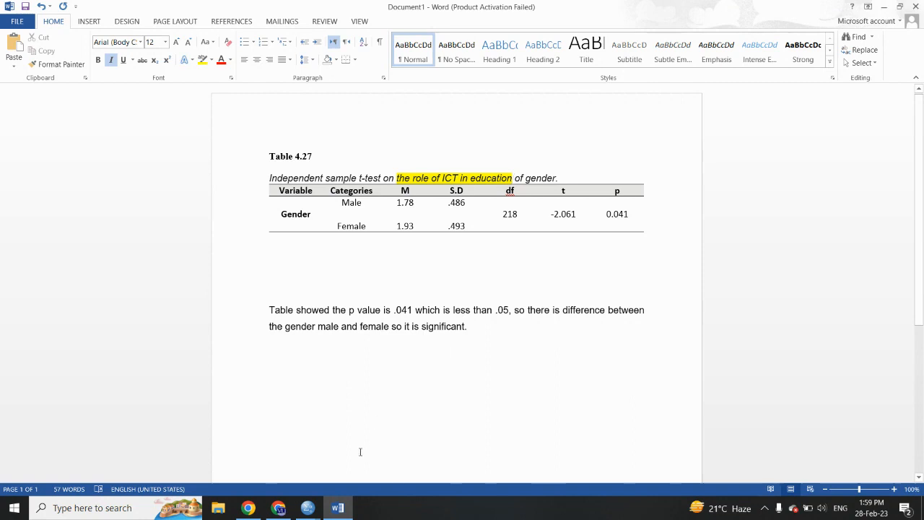
{"action": "left_click", "coordinate": [337, 509]}
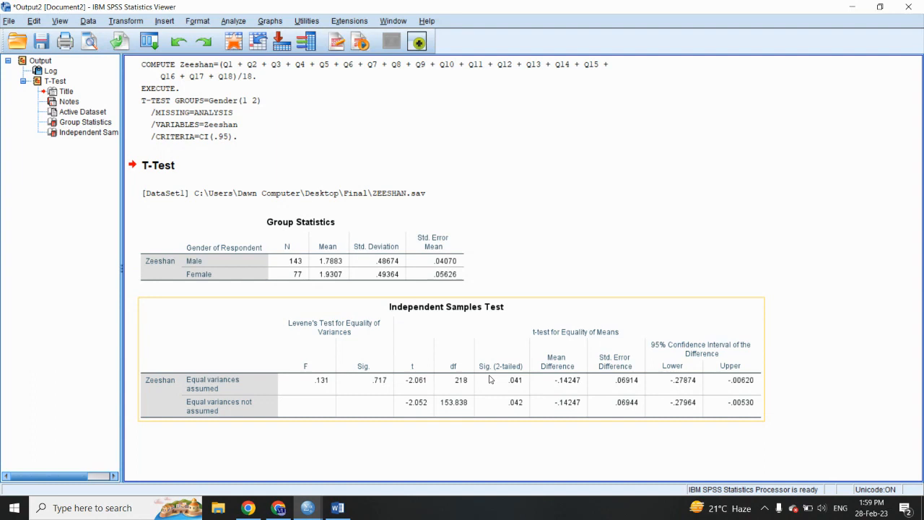
{"action": "left_click", "coordinate": [339, 511]}
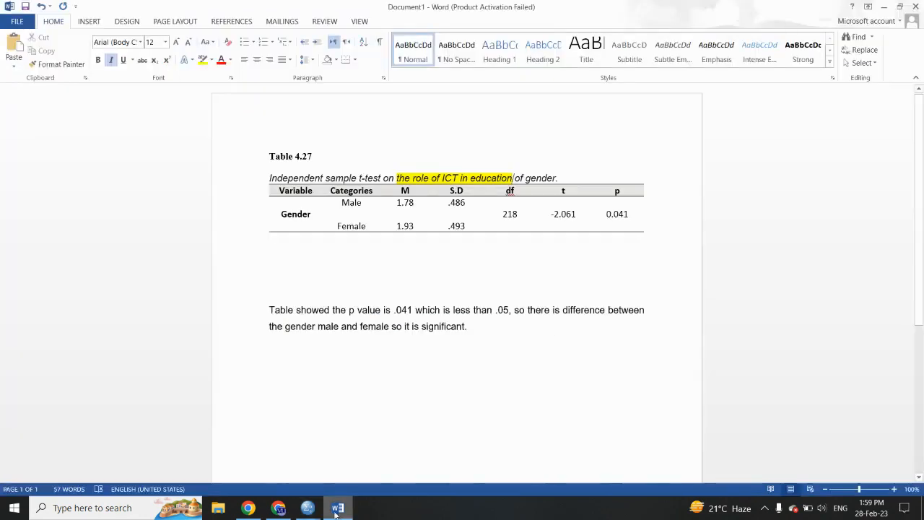
Step: Remove the extra blank lines between the table and the interpretation paragraph, and highlight the table's p value in yellow
{"action": "left_click", "coordinate": [389, 279]}
{"action": "key", "text": "BackSpace"}
{"action": "key", "text": "BackSpace"}
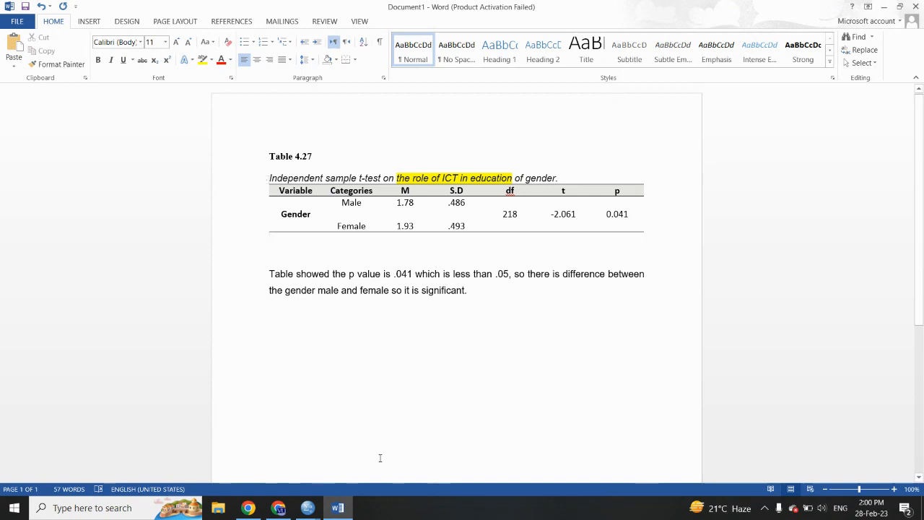
{"action": "left_click_drag", "start_coordinate": [610, 217], "coordinate": [629, 217]}
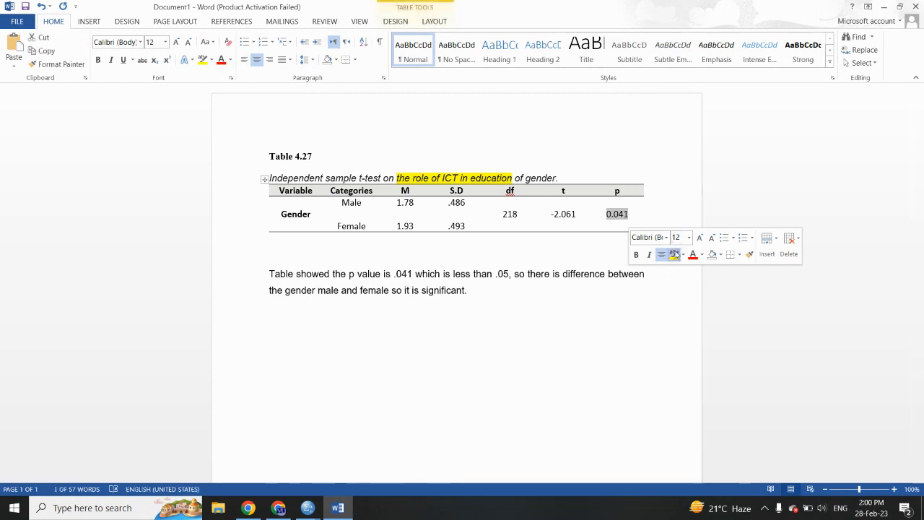
{"action": "left_click", "coordinate": [674, 254]}
{"action": "left_click", "coordinate": [560, 273]}
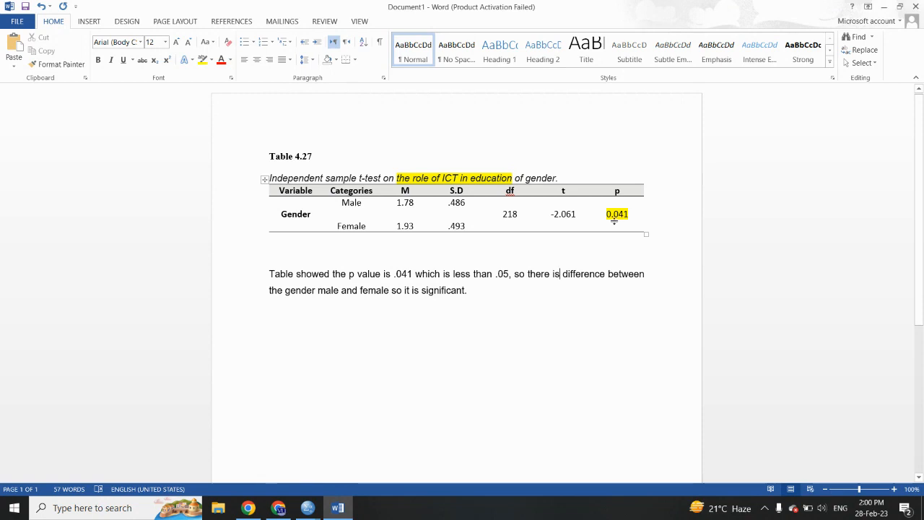
Step: Change the p value to 0.071 in the table and to .071 in the interpretation paragraph
{"action": "left_click", "coordinate": [630, 214]}
{"action": "key", "text": "BackSpace"}
{"action": "key", "text": "BackSpace"}
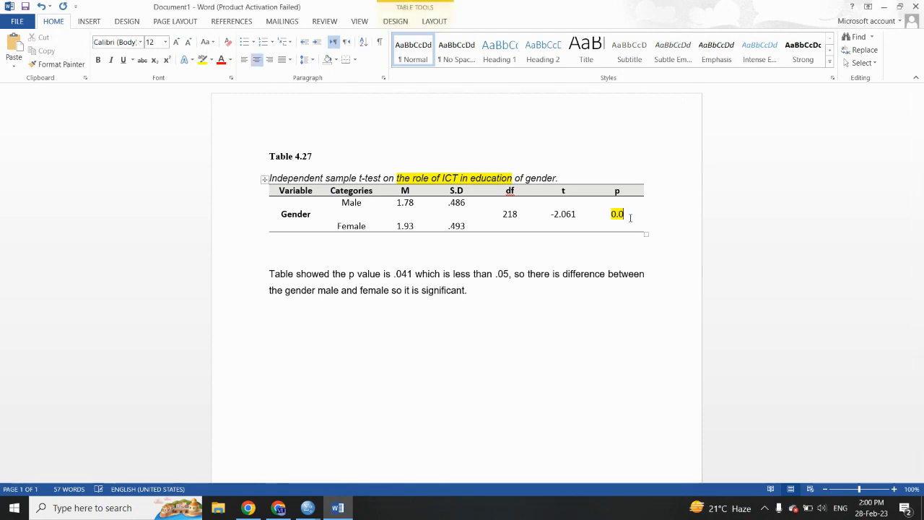
{"action": "type", "text": "71"}
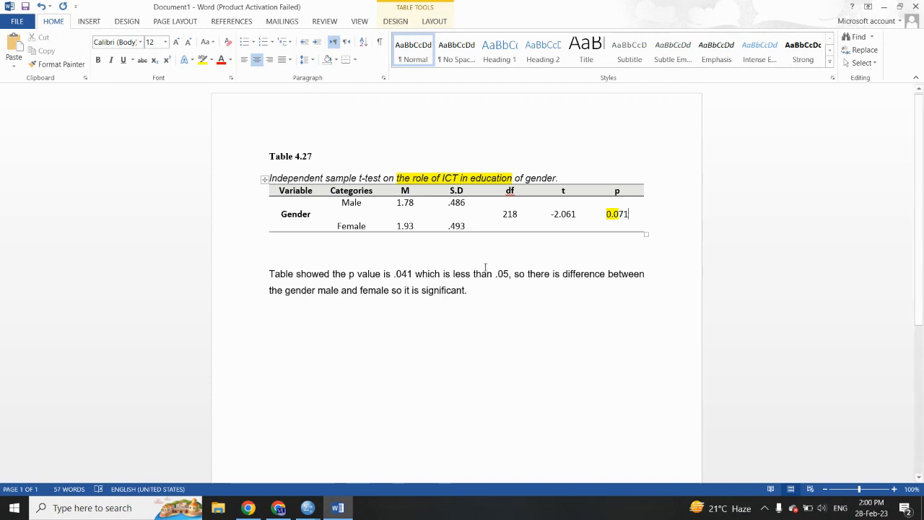
{"action": "left_click", "coordinate": [408, 275]}
{"action": "key", "text": "BackSpace"}
{"action": "type", "text": "7"}
Step: Reword the interpretation to say the p value is "greater" than .05, there is "no" difference, and the result is "insignificant"
{"action": "left_click_drag", "start_coordinate": [453, 277], "coordinate": [469, 280]}
{"action": "type", "text": "geater"}
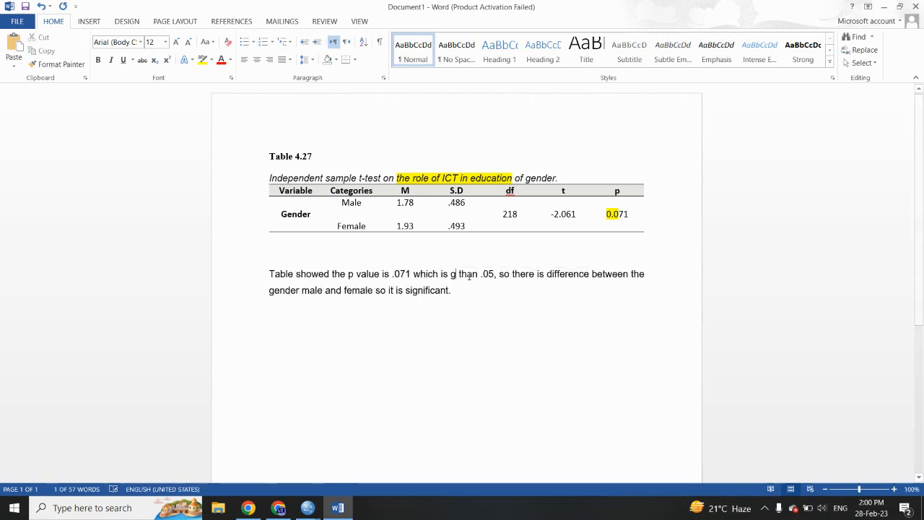
{"action": "left_click", "coordinate": [564, 280]}
{"action": "type", "text": "no"}
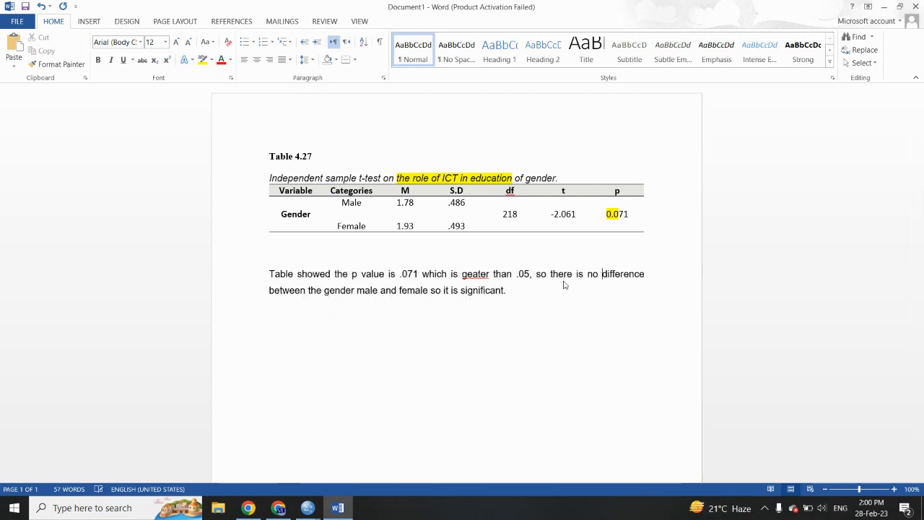
{"action": "left_click", "coordinate": [469, 278]}
{"action": "right_click", "coordinate": [468, 278]}
{"action": "left_click", "coordinate": [514, 285]}
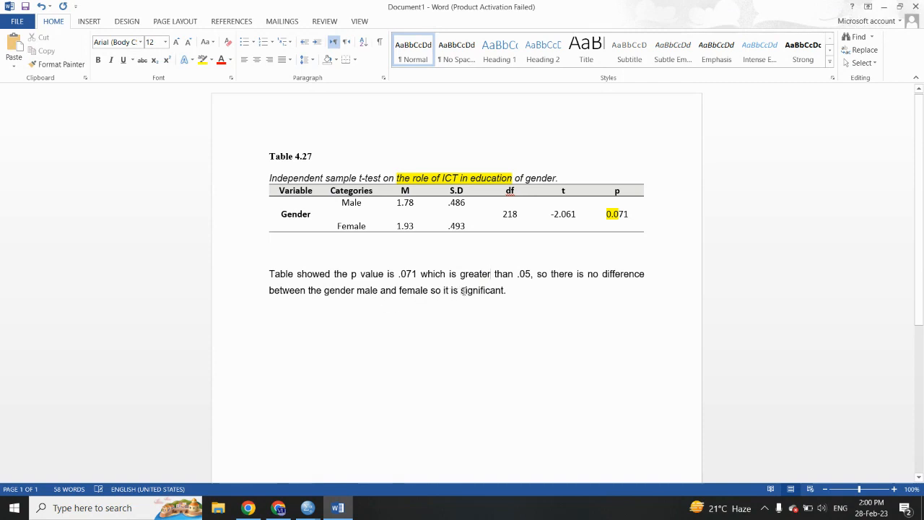
{"action": "left_click", "coordinate": [461, 290]}
{"action": "type", "text": "in"}
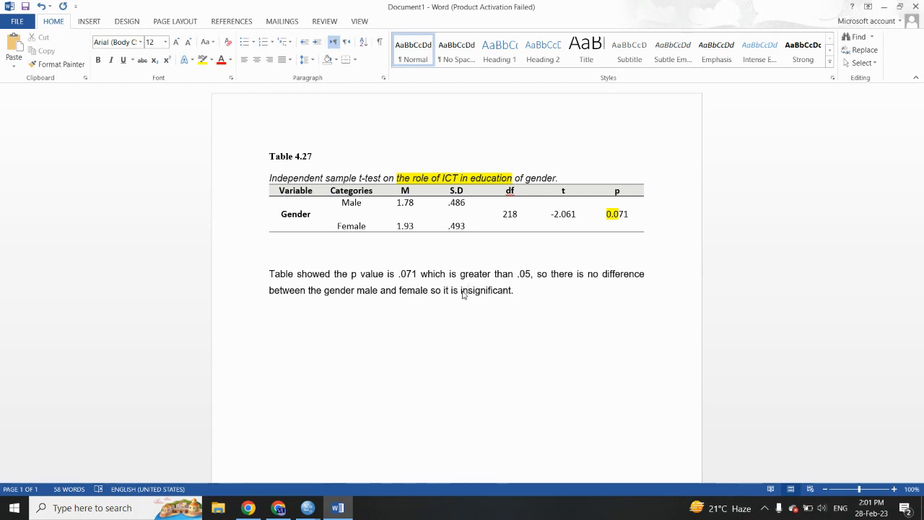
Step: Restore the document's entire content to the original Table 4.27, caption and interpretation, without the highlights and example edits
{"action": "key", "text": "ctrl+a"}
{"action": "type", "text": "Table 4.27 Independent sample t-test on the role of ICT in education of gender. Variable\tCategories\tM\tS.D\tdf\tt\tp Gender\tMale\t1.78\t.486\t218\t-2.061\t0.041 Female\t1.93\t.493   Table showed the p value is .041 which is less than .05, so there is difference between the gender male and female so it is significant."}
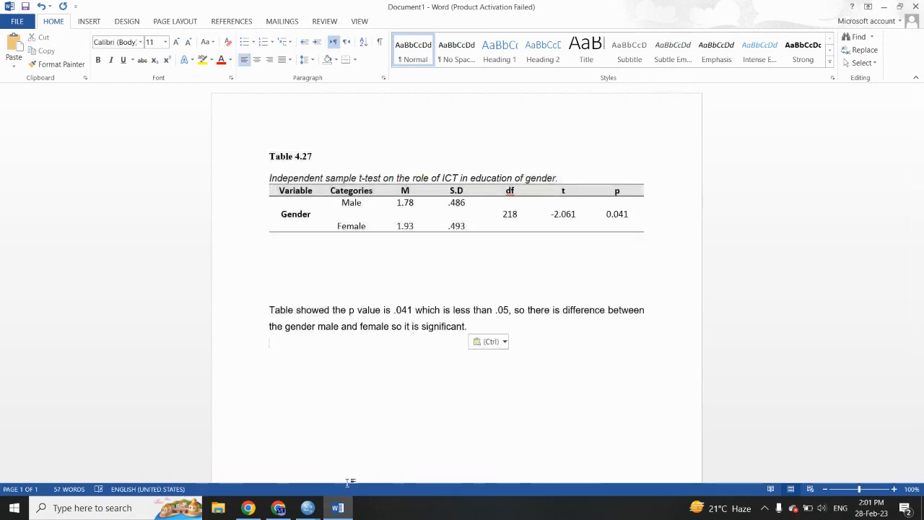
Step: Switch to the SPSS Data Editor and reopen the Independent-Samples T Test setup
{"action": "mouse_move", "coordinate": [304, 498]}
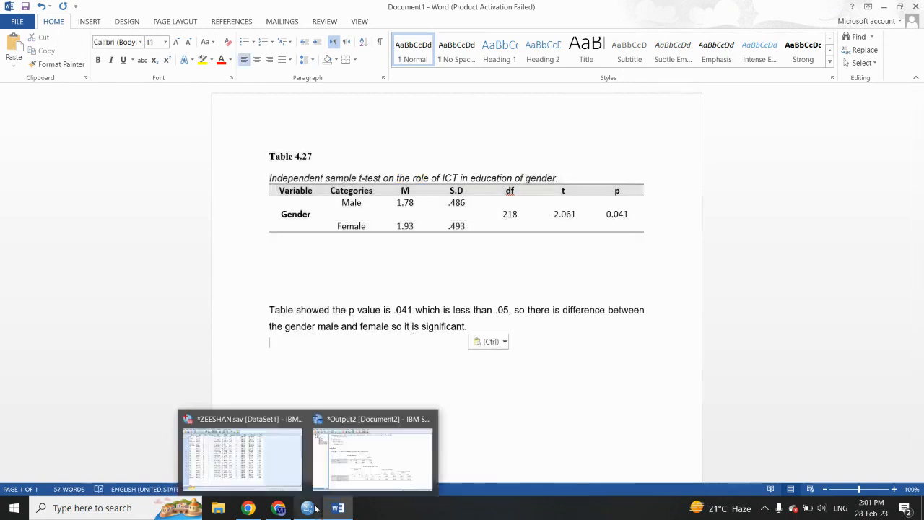
{"action": "left_click", "coordinate": [270, 469]}
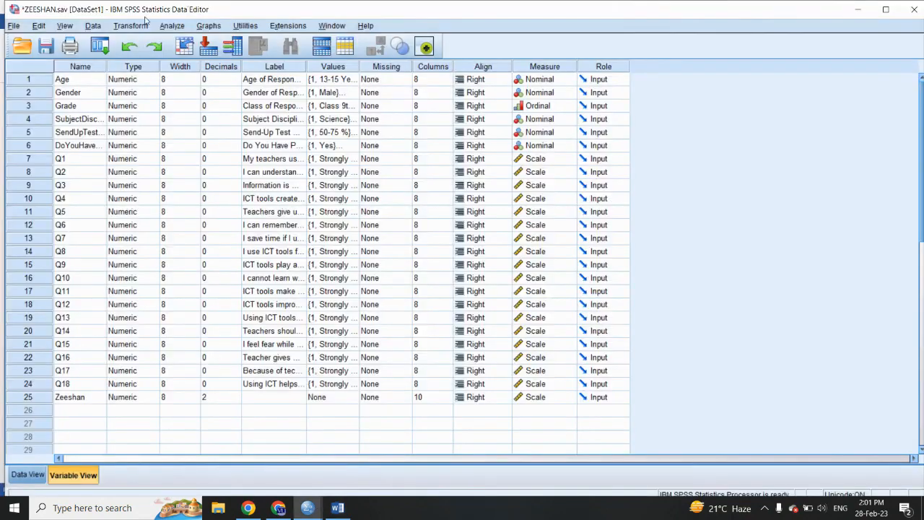
{"action": "left_click", "coordinate": [170, 25]}
{"action": "mouse_move", "coordinate": [217, 58]}
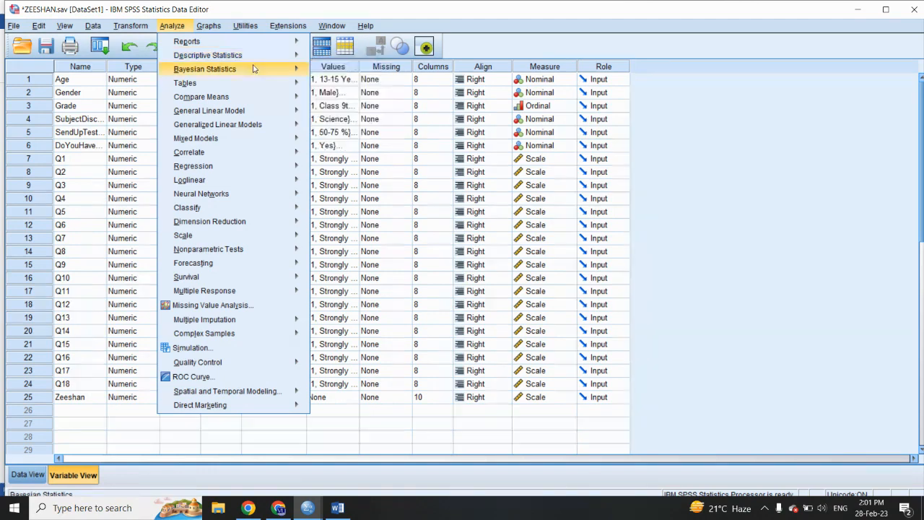
{"action": "mouse_move", "coordinate": [250, 98]}
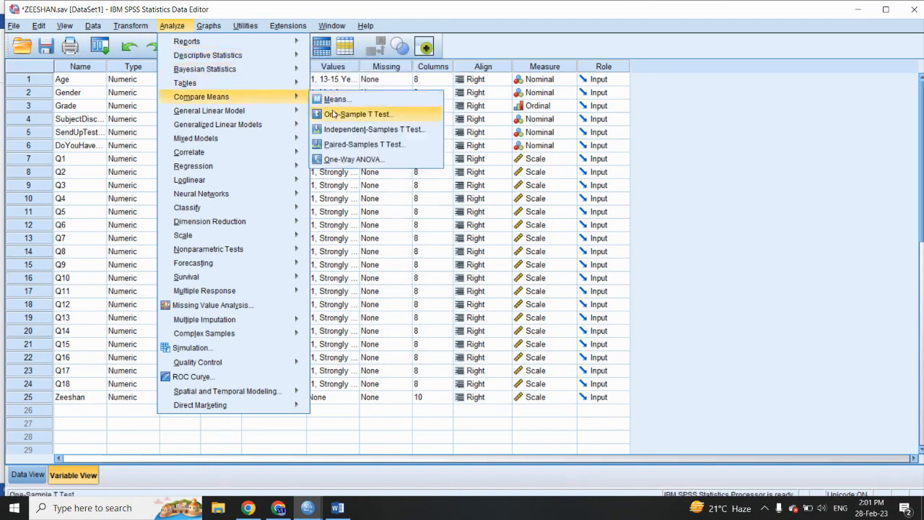
{"action": "left_click", "coordinate": [338, 129]}
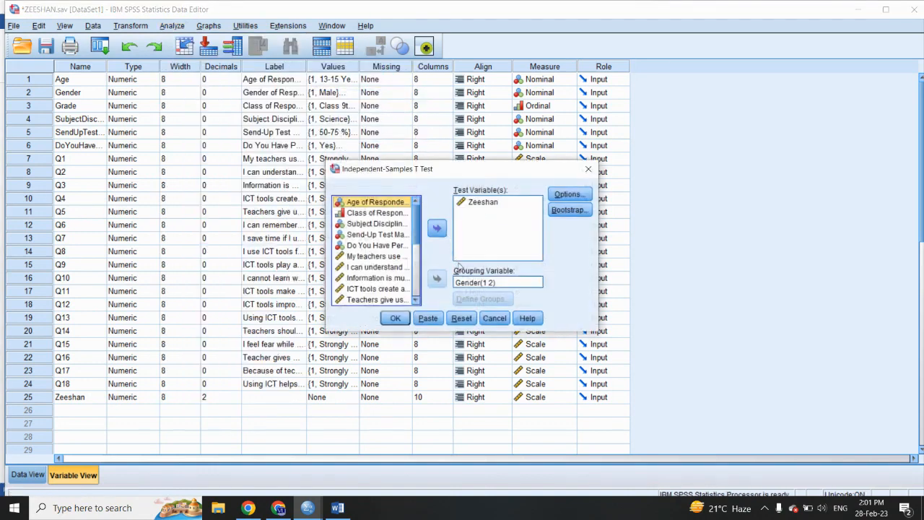
Step: Replace gender with Age of Respondent as the grouping variable, define groups 1 and 2, and run the independent-samples t-test
{"action": "left_click", "coordinate": [476, 283]}
{"action": "left_click", "coordinate": [437, 278]}
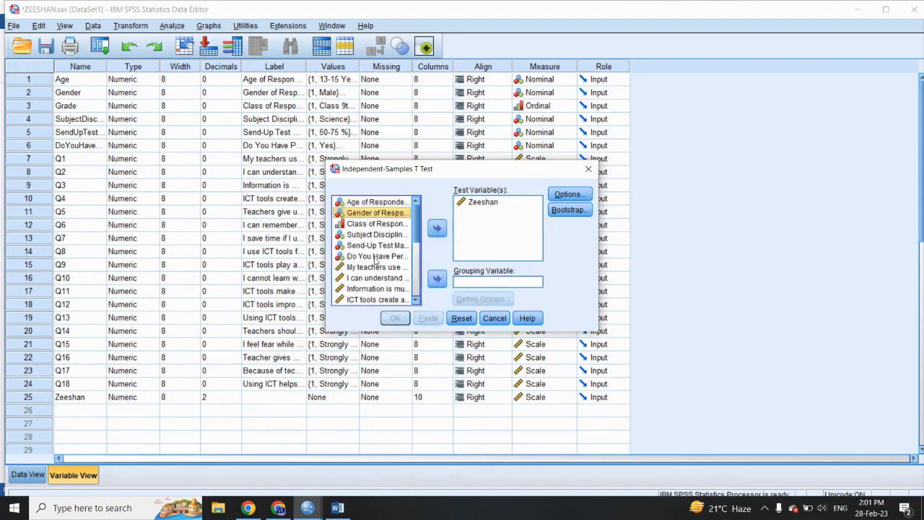
{"action": "left_click", "coordinate": [379, 202]}
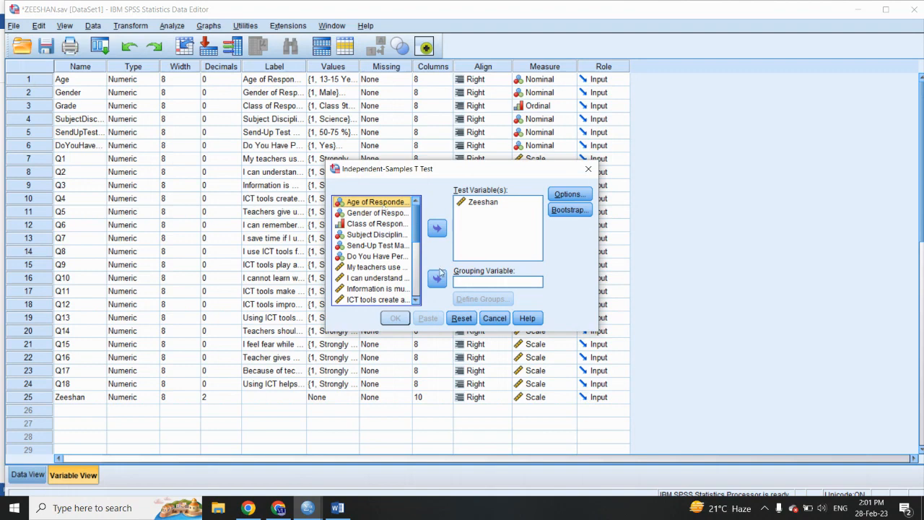
{"action": "left_click", "coordinate": [437, 278]}
{"action": "left_click", "coordinate": [469, 298]}
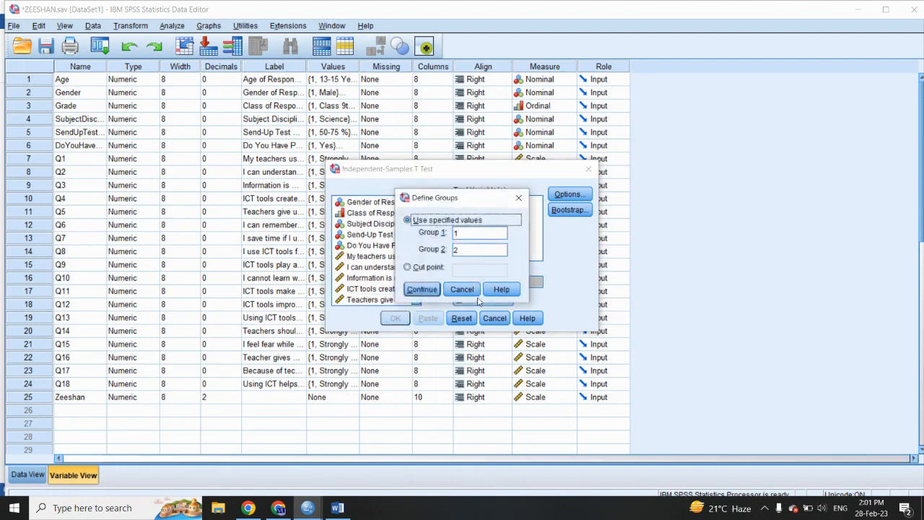
{"action": "left_click", "coordinate": [423, 289]}
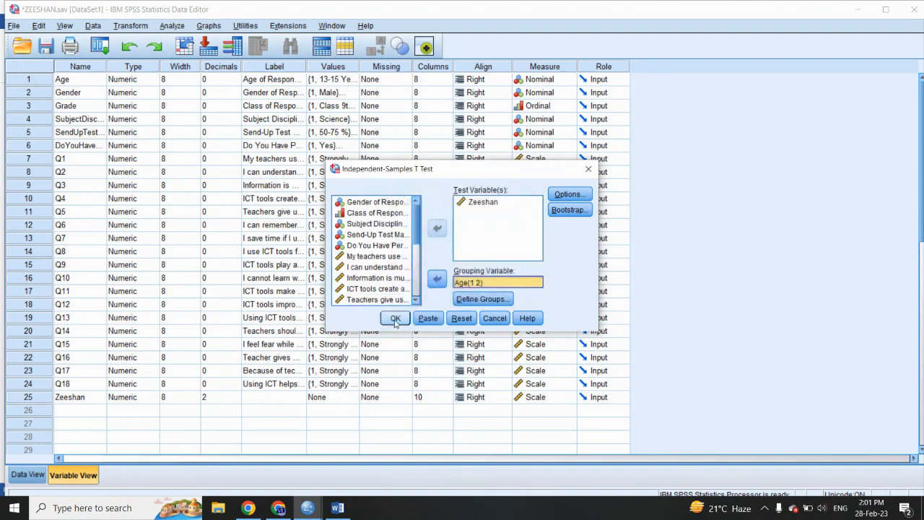
{"action": "left_click", "coordinate": [395, 318]}
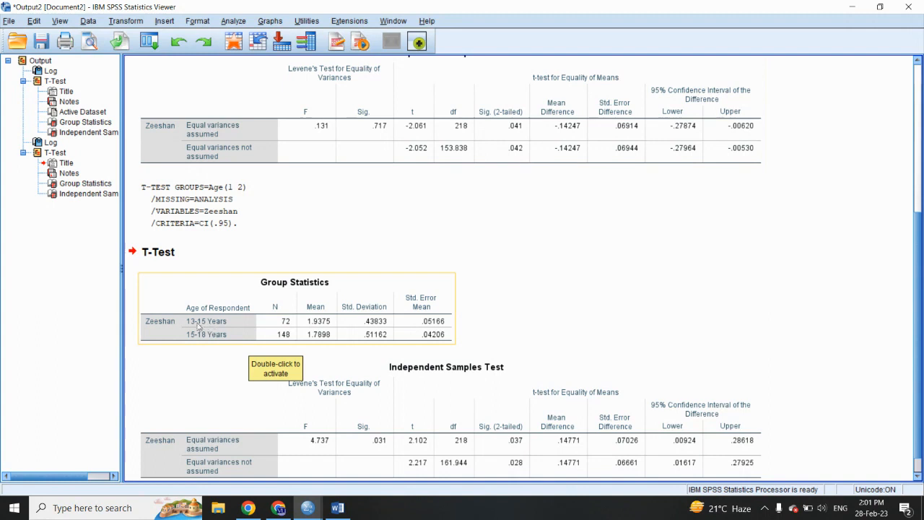
Step: Switch to Word, highlight "role of ICT in education" in the table caption, and change "gender" to "age"
{"action": "left_click", "coordinate": [339, 509]}
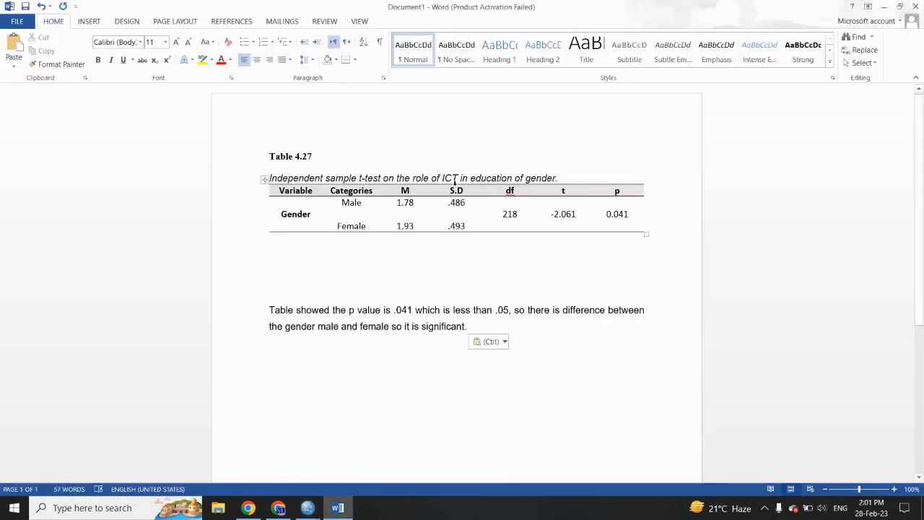
{"action": "left_click_drag", "start_coordinate": [410, 177], "coordinate": [513, 177]}
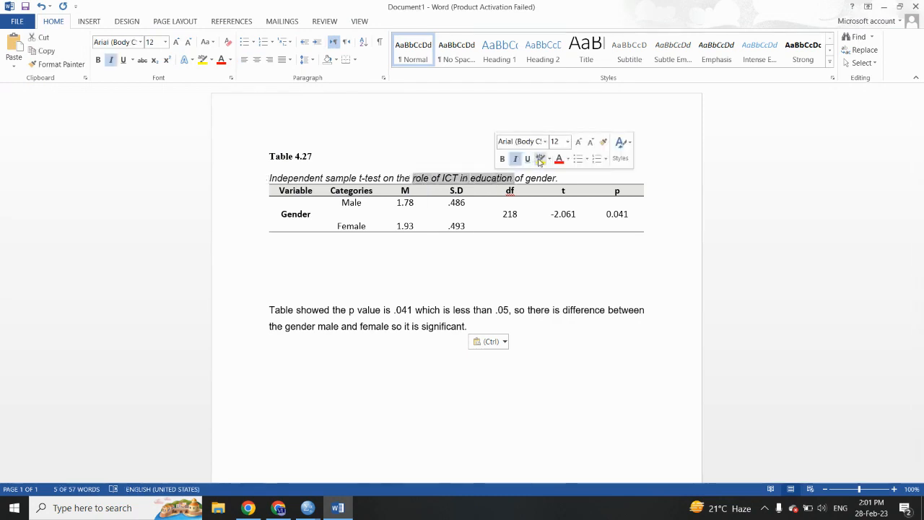
{"action": "left_click", "coordinate": [540, 159]}
{"action": "left_click", "coordinate": [526, 177]}
{"action": "left_click_drag", "start_coordinate": [526, 177], "coordinate": [557, 177]}
{"action": "type", "text": "age"}
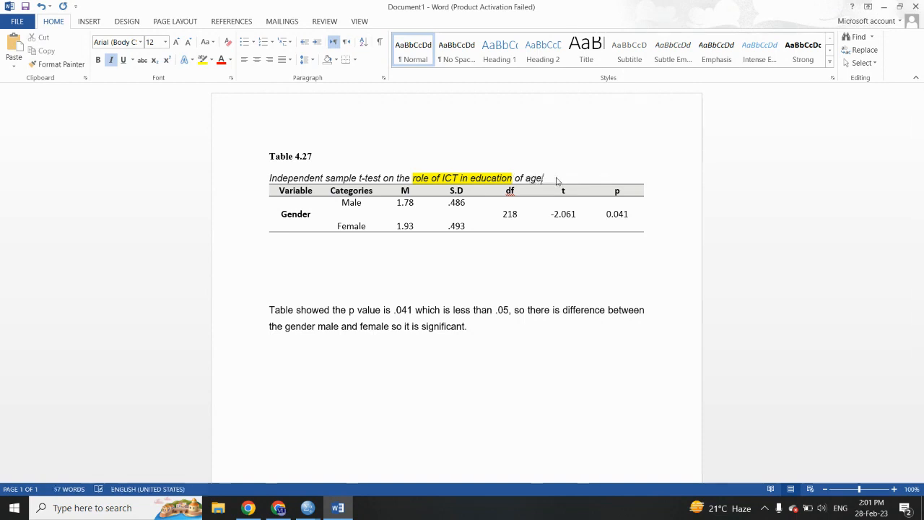
Step: Change the table's variable to "Age" and its two categories to "13-15 Y" and "15-18 Y"
{"action": "left_click_drag", "start_coordinate": [311, 215], "coordinate": [286, 215]}
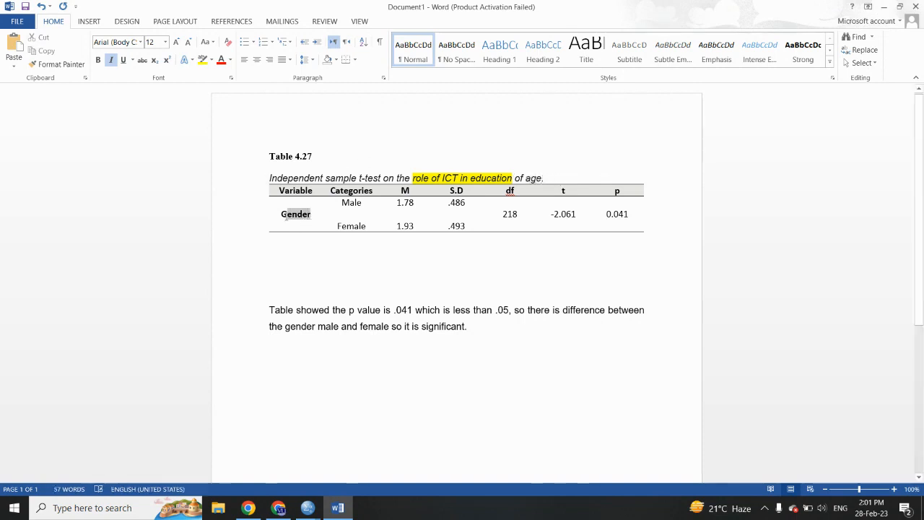
{"action": "key", "text": "BackSpace"}
{"action": "key", "text": "BackSpace"}
{"action": "type", "text": "Age"}
{"action": "left_click_drag", "start_coordinate": [341, 202], "coordinate": [361, 202]}
{"action": "type", "text": "13-15 Y"}
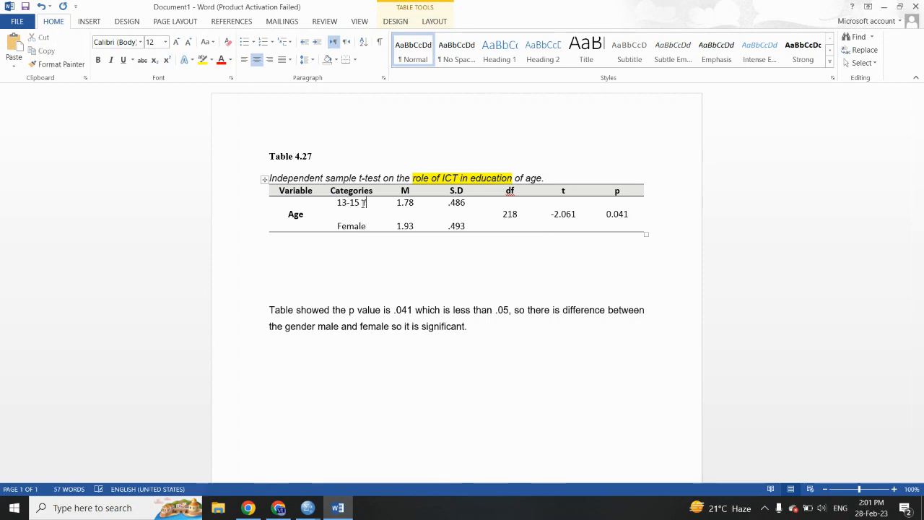
{"action": "left_click_drag", "start_coordinate": [338, 227], "coordinate": [366, 228]}
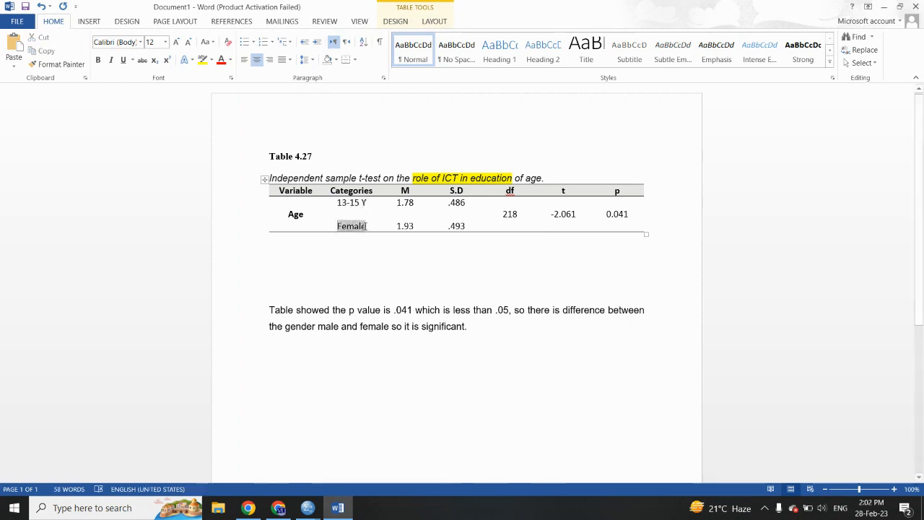
{"action": "type", "text": "15-18"}
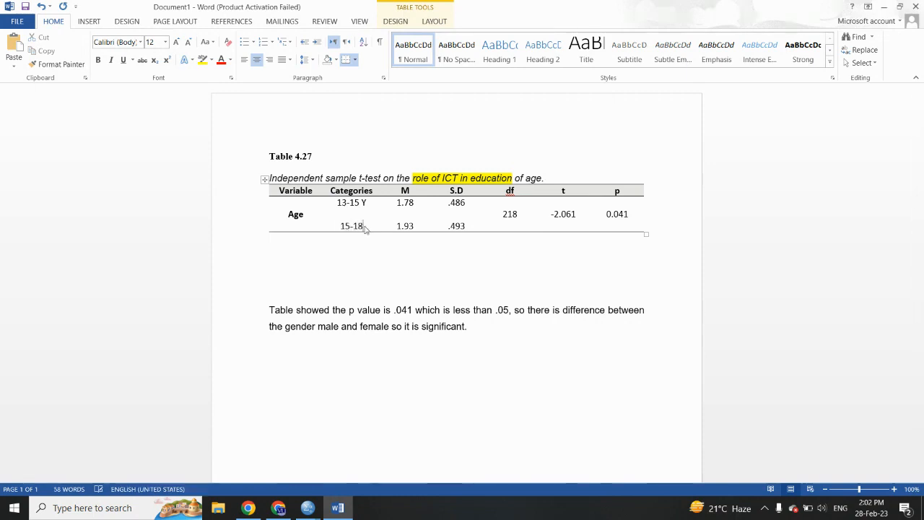
{"action": "type", "text": " Y"}
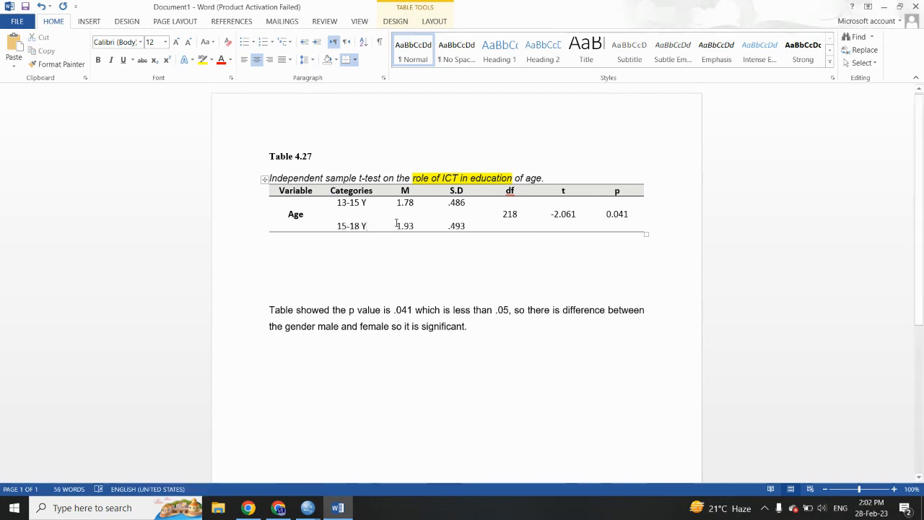
Step: Consult the SPSS age output and set the table's means to 1.93 for 13-15 Y and 1.78 for 15-18 Y
{"action": "left_click", "coordinate": [345, 510]}
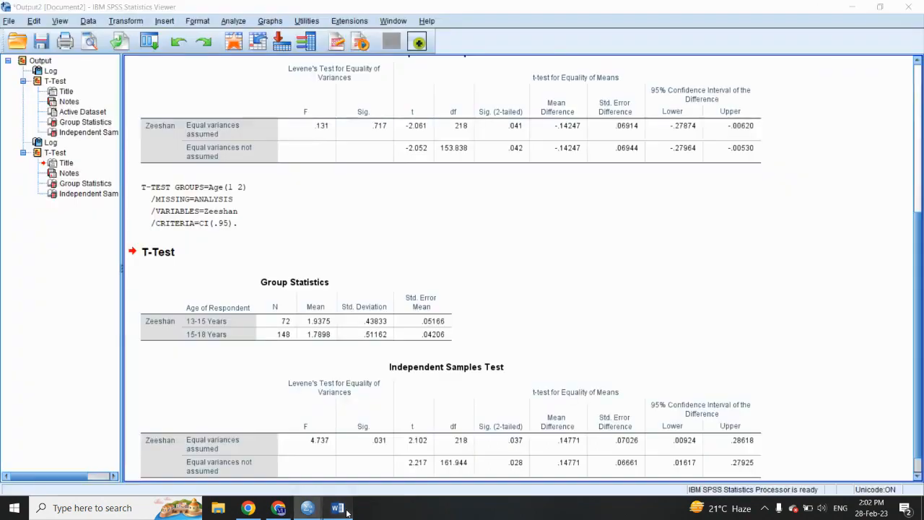
{"action": "left_click", "coordinate": [338, 508]}
{"action": "left_click", "coordinate": [414, 204]}
{"action": "key", "text": "BackSpace"}
{"action": "key", "text": "BackSpace"}
{"action": "type", "text": "93"}
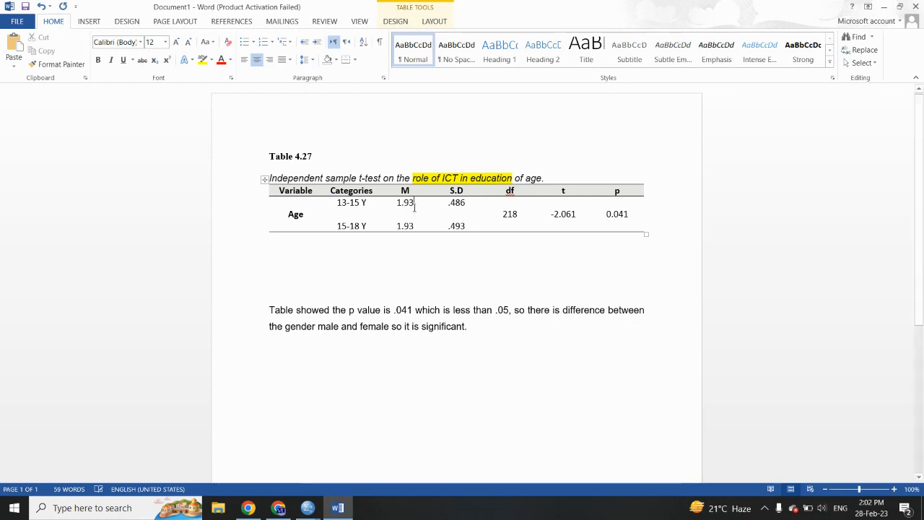
{"action": "left_click", "coordinate": [416, 226]}
{"action": "key", "text": "BackSpace"}
{"action": "key", "text": "BackSpace"}
{"action": "type", "text": "78"}
Step: Check the SPSS group statistics and set the standard deviations in Word to .438 for 13-15 Y and .511 for 15-18 Y
{"action": "mouse_move", "coordinate": [308, 508]}
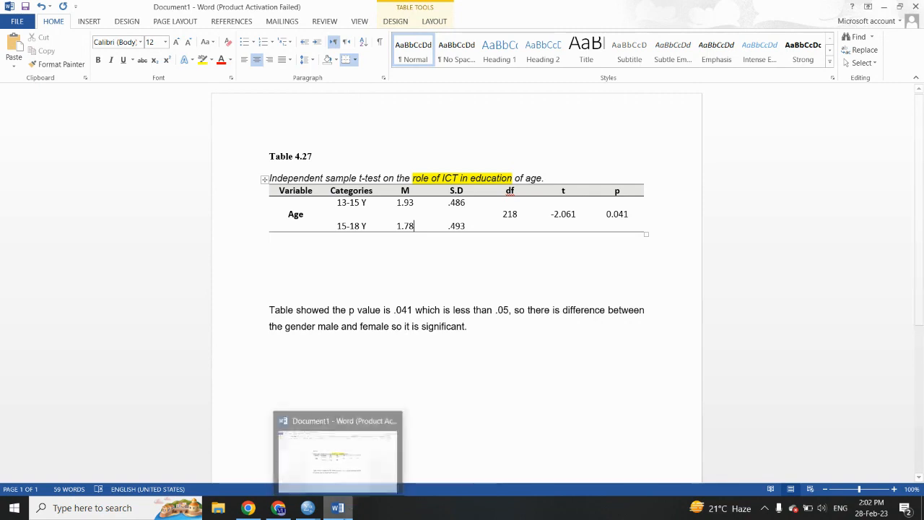
{"action": "left_click", "coordinate": [338, 440]}
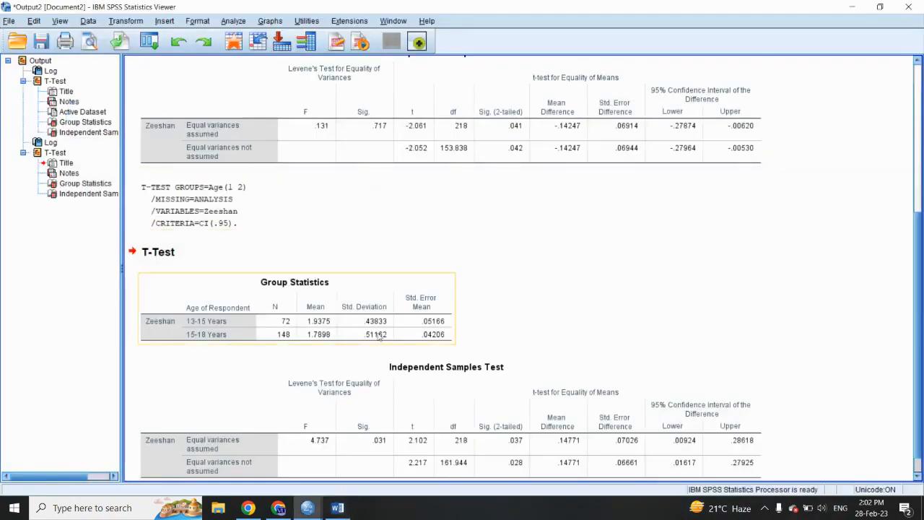
{"action": "mouse_move", "coordinate": [339, 509]}
{"action": "left_click", "coordinate": [332, 441]}
{"action": "key", "text": "BackSpace"}
{"action": "key", "text": "BackSpace"}
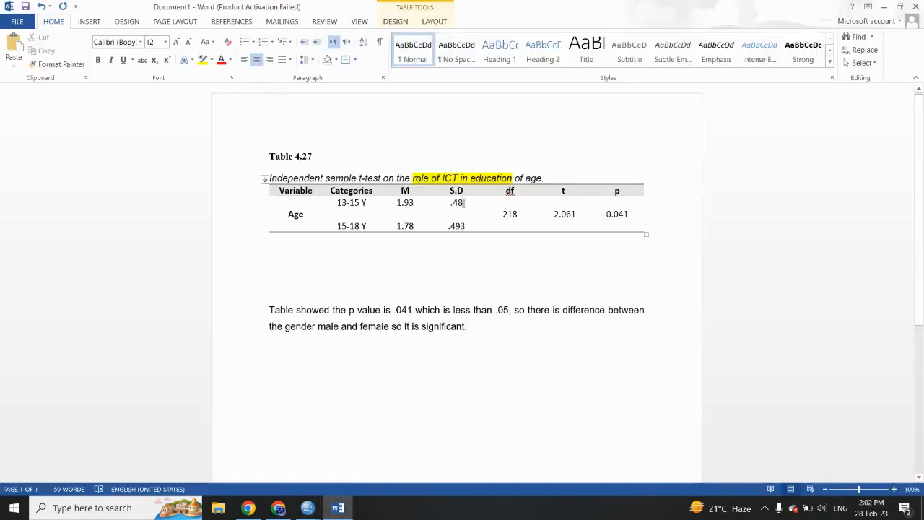
{"action": "type", "text": "38"}
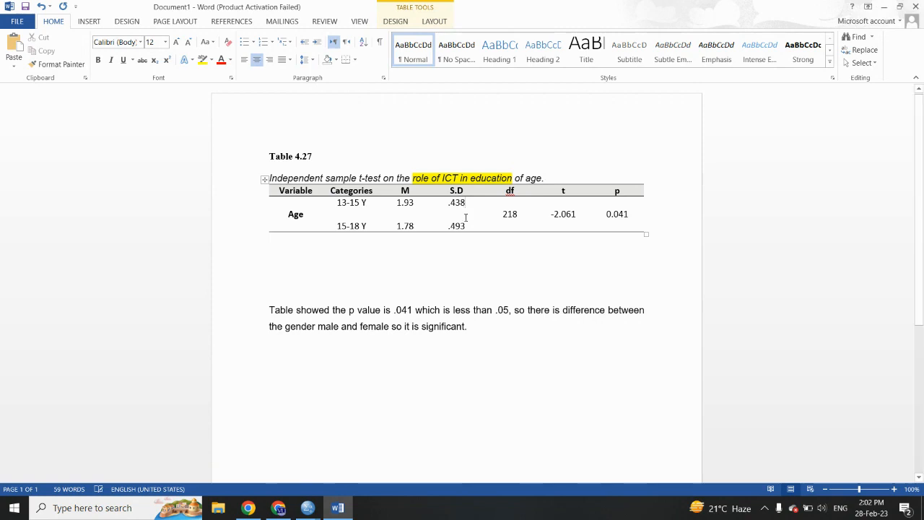
{"action": "left_click", "coordinate": [467, 225]}
{"action": "key", "text": "BackSpace"}
{"action": "key", "text": "BackSpace"}
{"action": "type", "text": "511"}
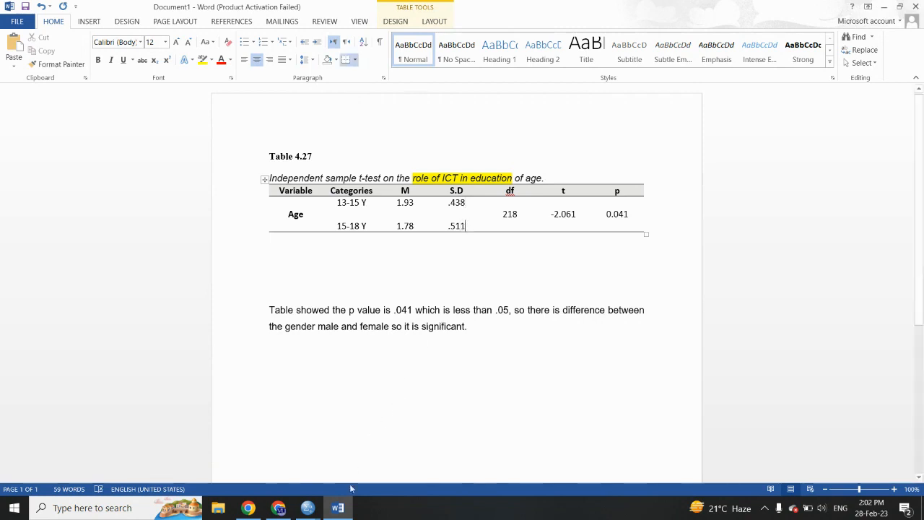
Step: Look up the age t-test result in SPSS and set the t value in the Word table to 2.217
{"action": "left_click", "coordinate": [308, 508]}
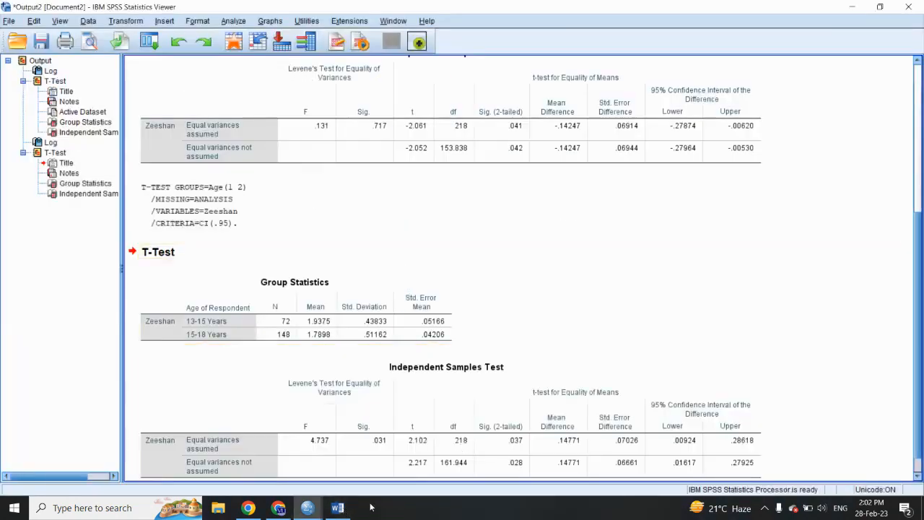
{"action": "left_click", "coordinate": [345, 511]}
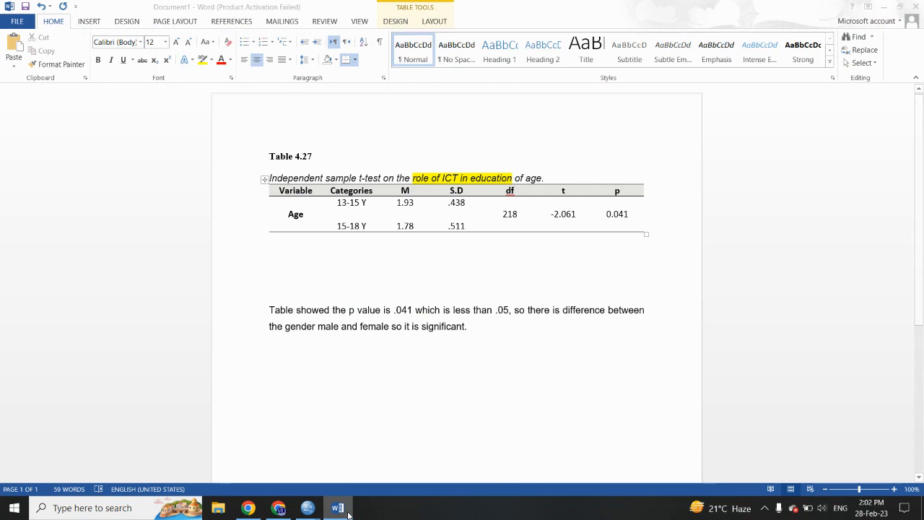
{"action": "left_click", "coordinate": [348, 512]}
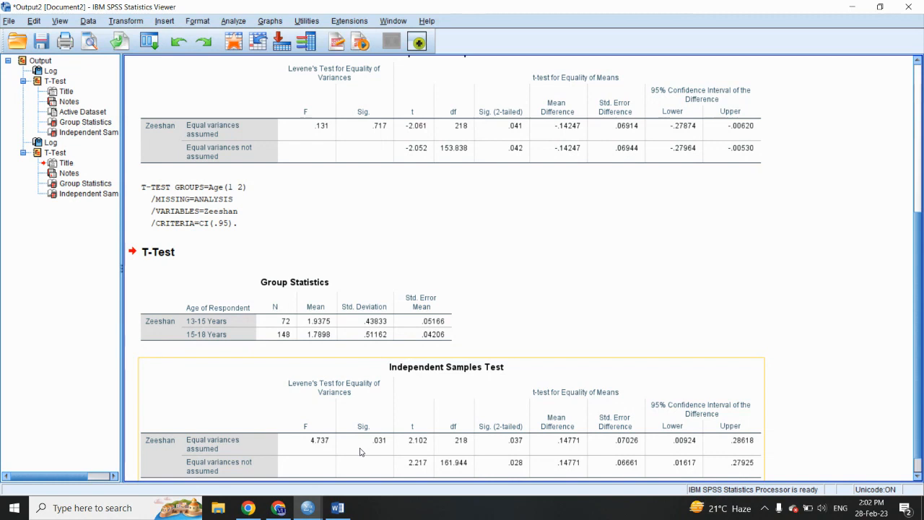
{"action": "left_click", "coordinate": [341, 509]}
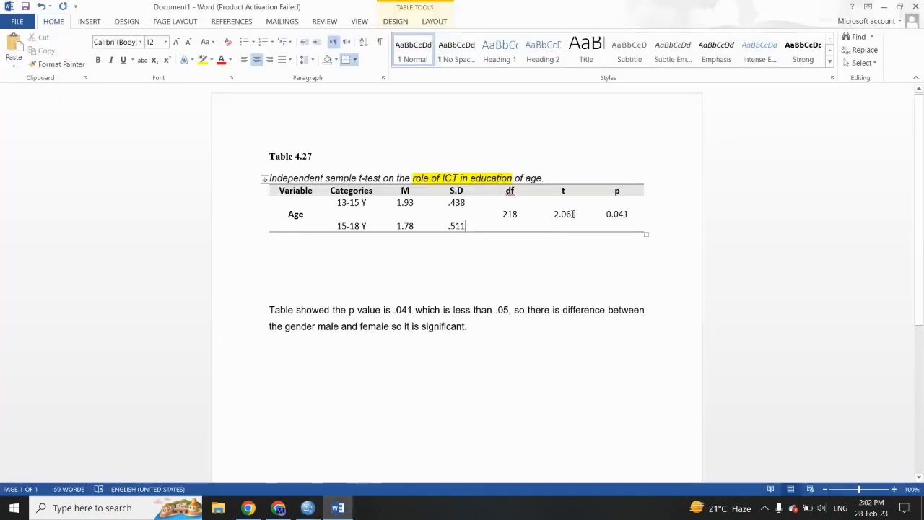
{"action": "left_click", "coordinate": [575, 214]}
{"action": "key", "text": "BackSpace"}
{"action": "key", "text": "BackSpace"}
{"action": "key", "text": "BackSpace"}
{"action": "key", "text": "BackSpace"}
{"action": "key", "text": "BackSpace"}
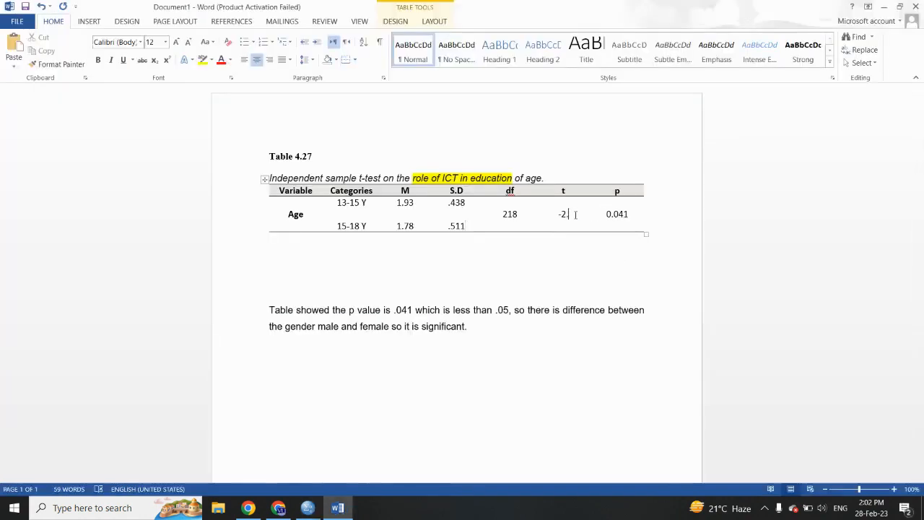
{"action": "type", "text": "2.217"}
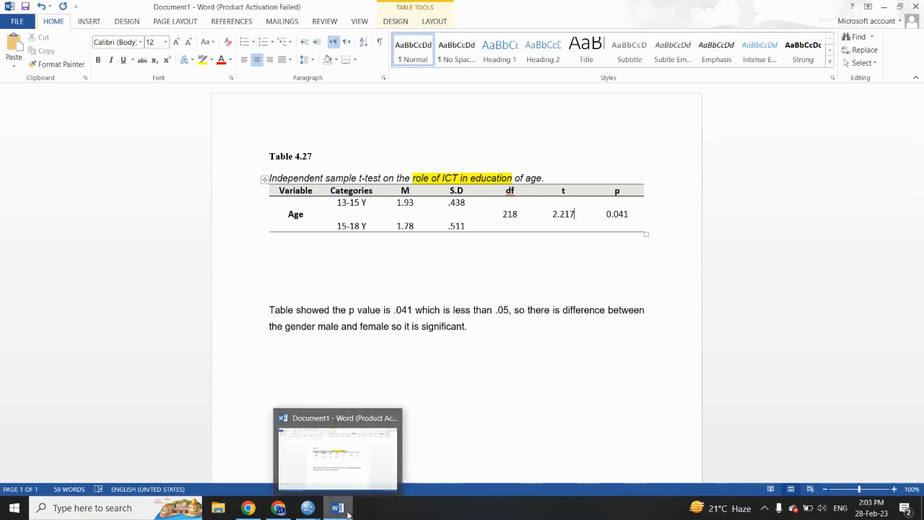
Step: Look up the two-tailed significance in the SPSS output and set the table's p value in Word to 0.028
{"action": "left_click", "coordinate": [348, 513]}
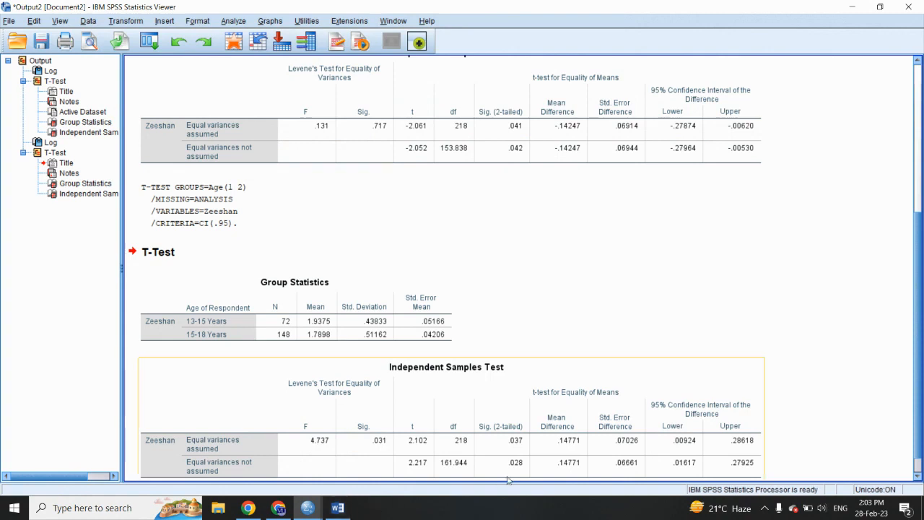
{"action": "left_click", "coordinate": [342, 514]}
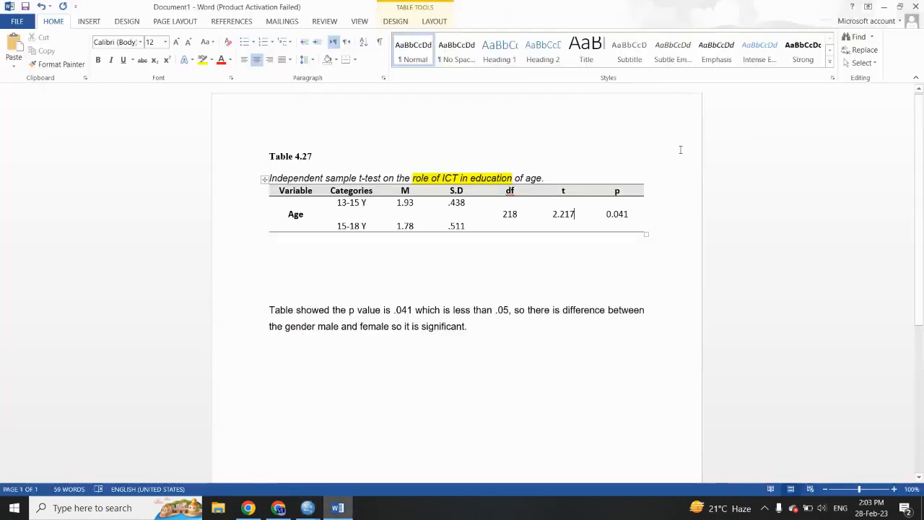
{"action": "left_click", "coordinate": [626, 213]}
{"action": "key", "text": "BackSpace"}
{"action": "key", "text": "BackSpace"}
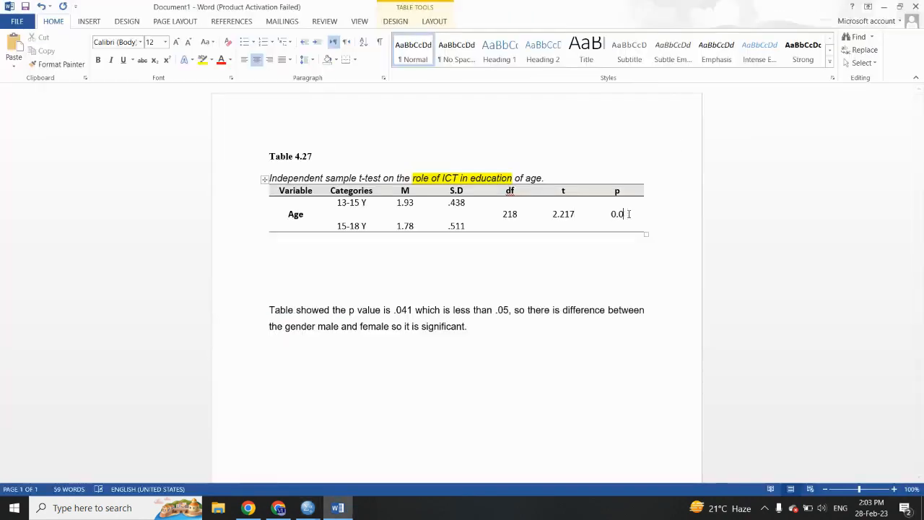
{"action": "type", "text": "28"}
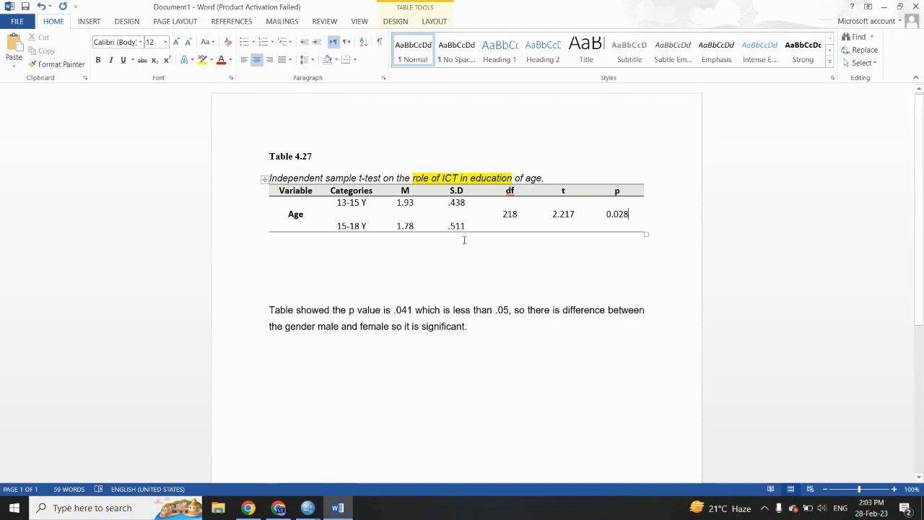
Step: Update the interpretation paragraph to a p value of .028 and replace the gender comparison with "age 13-15 and 15-18 years"
{"action": "left_click_drag", "start_coordinate": [403, 310], "coordinate": [413, 310]}
{"action": "type", "text": "28"}
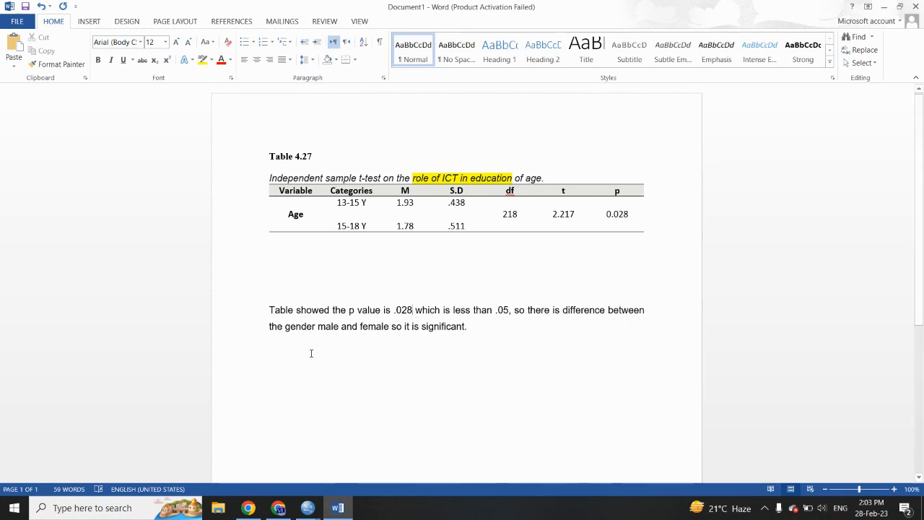
{"action": "left_click_drag", "start_coordinate": [286, 327], "coordinate": [373, 334]}
{"action": "type", "text": "age "}
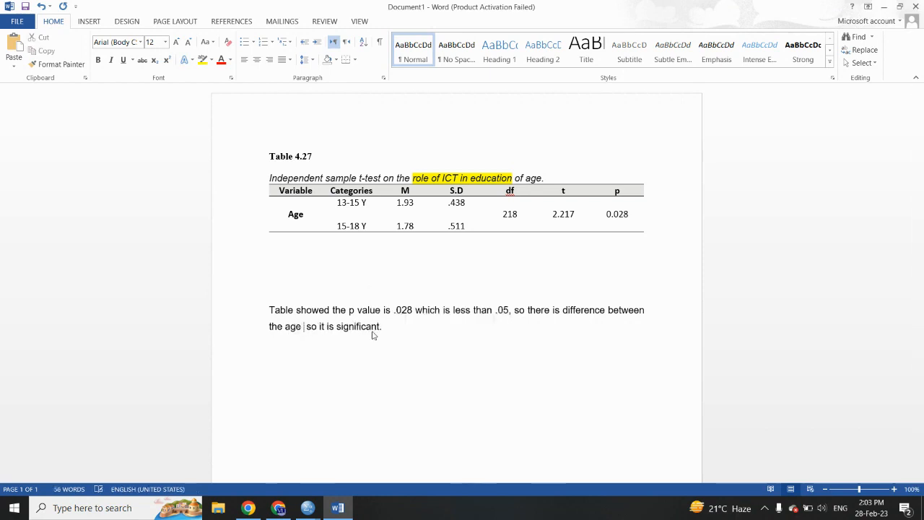
{"action": "type", "text": "13-15 and 15"}
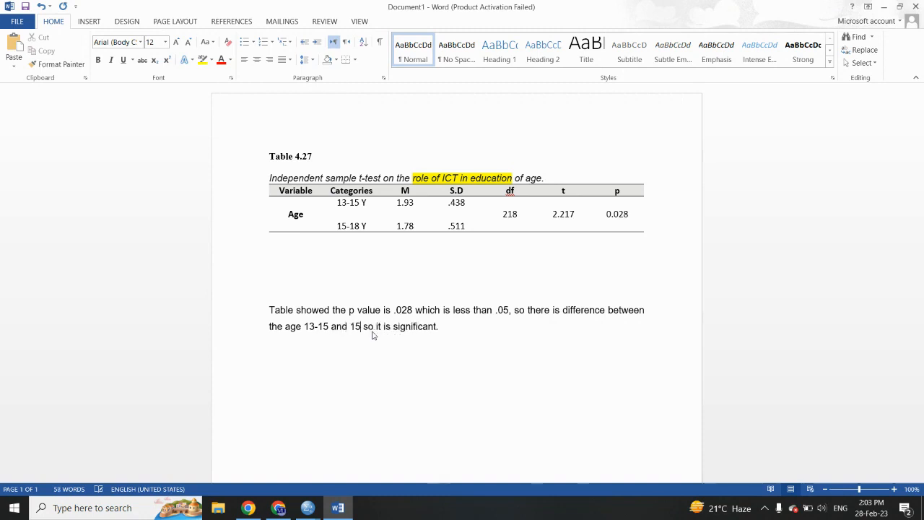
{"action": "type", "text": "-18 years"}
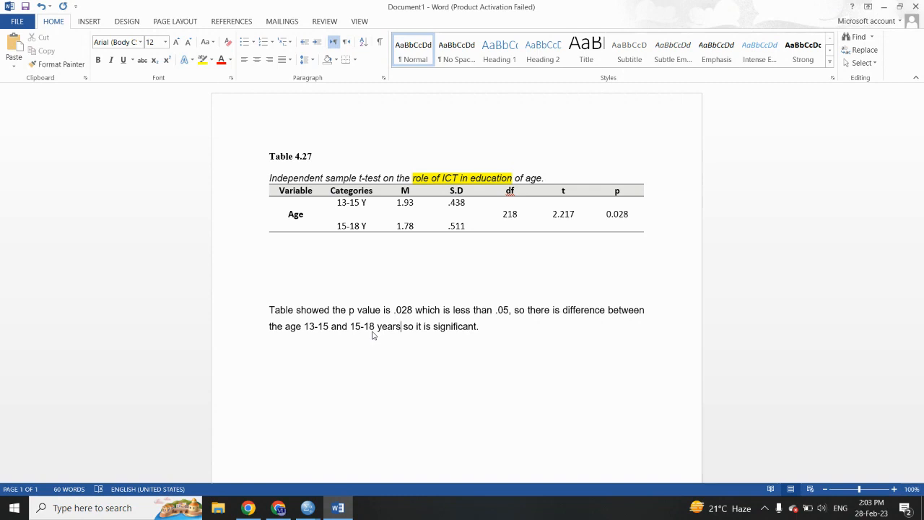
{"action": "mouse_move", "coordinate": [308, 507]}
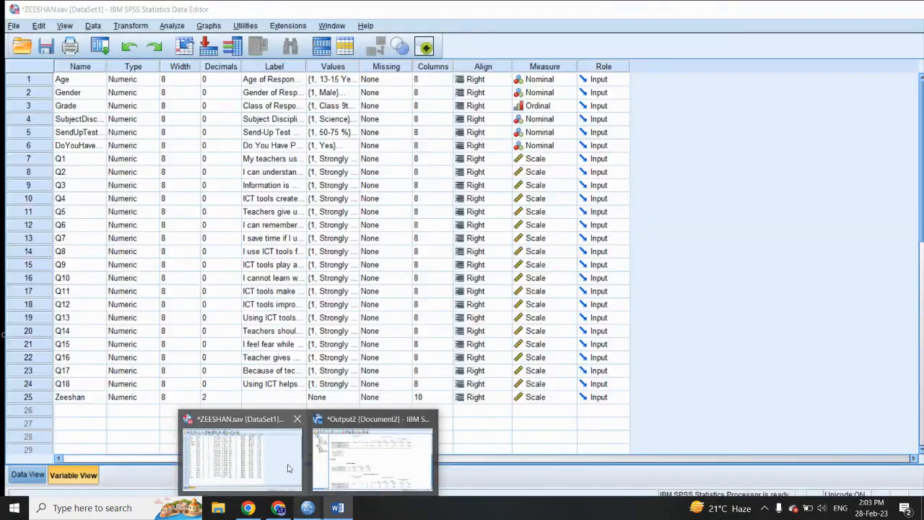
{"action": "left_click", "coordinate": [287, 468]}
{"action": "left_click", "coordinate": [173, 26]}
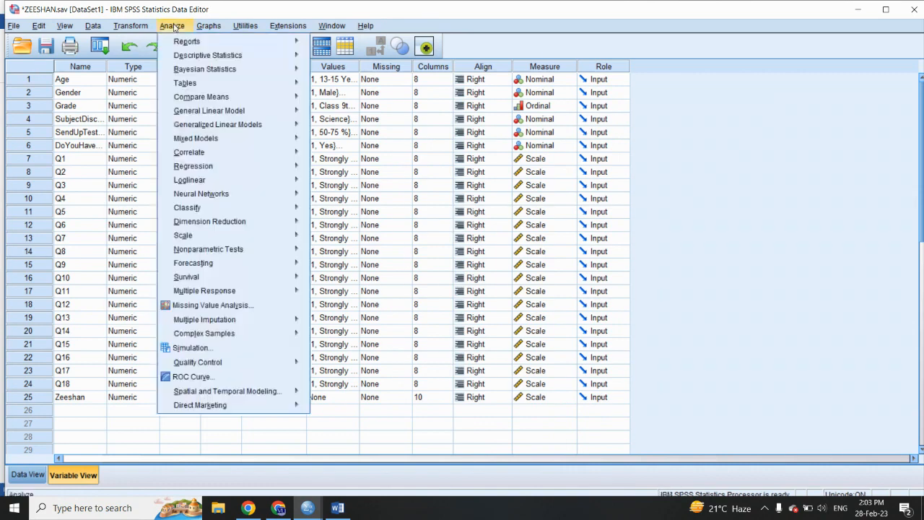
{"action": "mouse_move", "coordinate": [238, 96]}
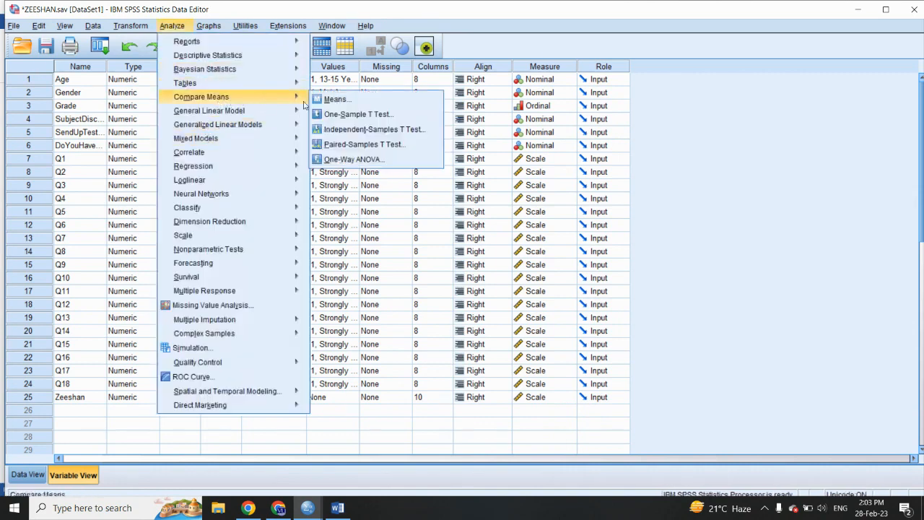
{"action": "left_click", "coordinate": [336, 129]}
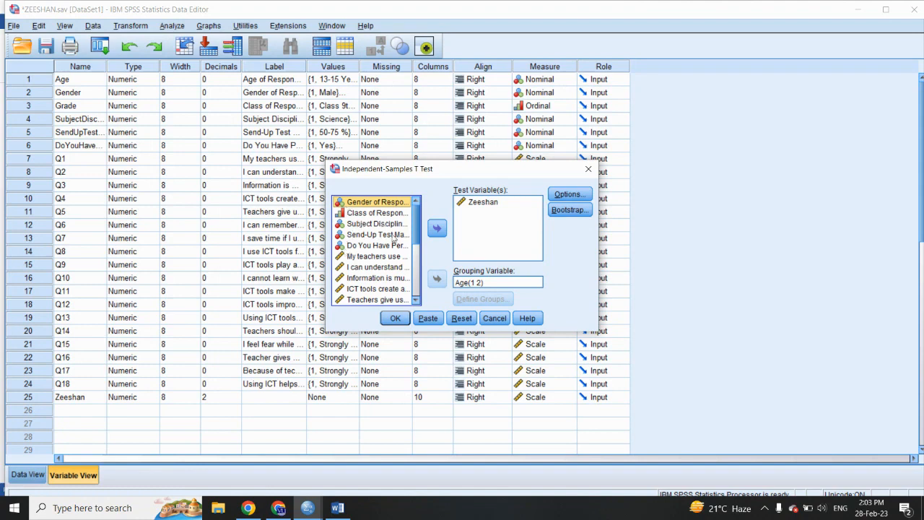
{"action": "left_click", "coordinate": [464, 282]}
{"action": "left_click", "coordinate": [436, 278]}
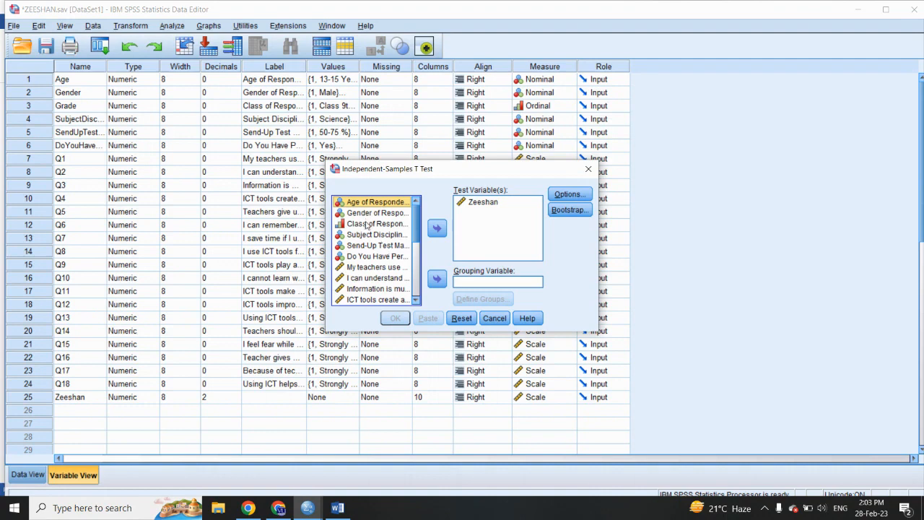
{"action": "left_click", "coordinate": [366, 224]}
{"action": "left_click", "coordinate": [436, 278]}
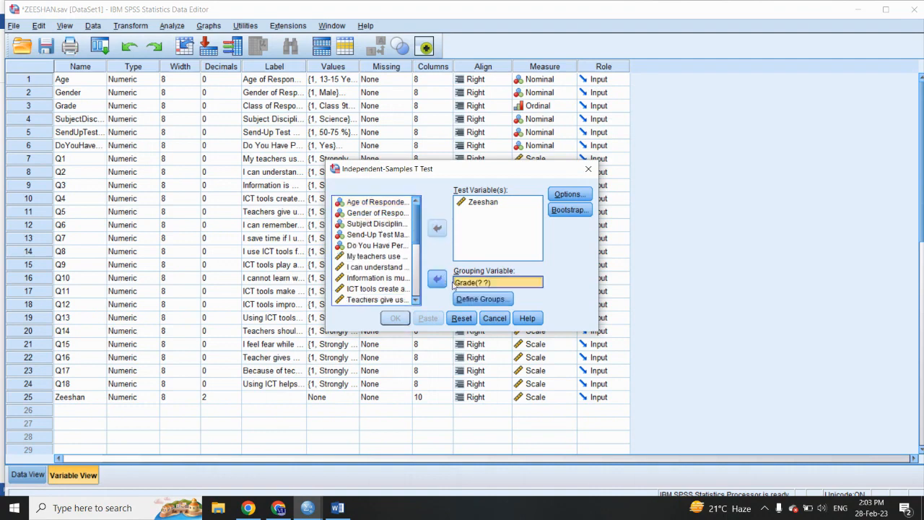
{"action": "left_click", "coordinate": [473, 299]}
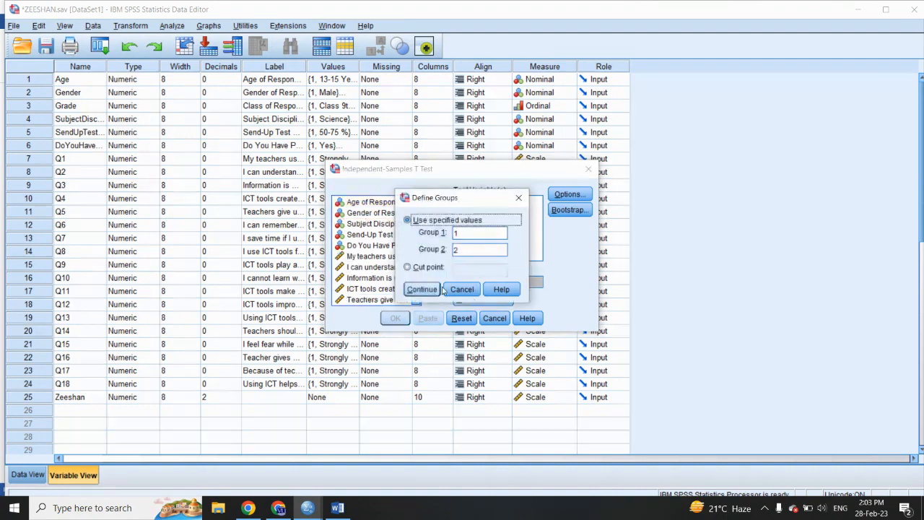
{"action": "left_click", "coordinate": [462, 290]}
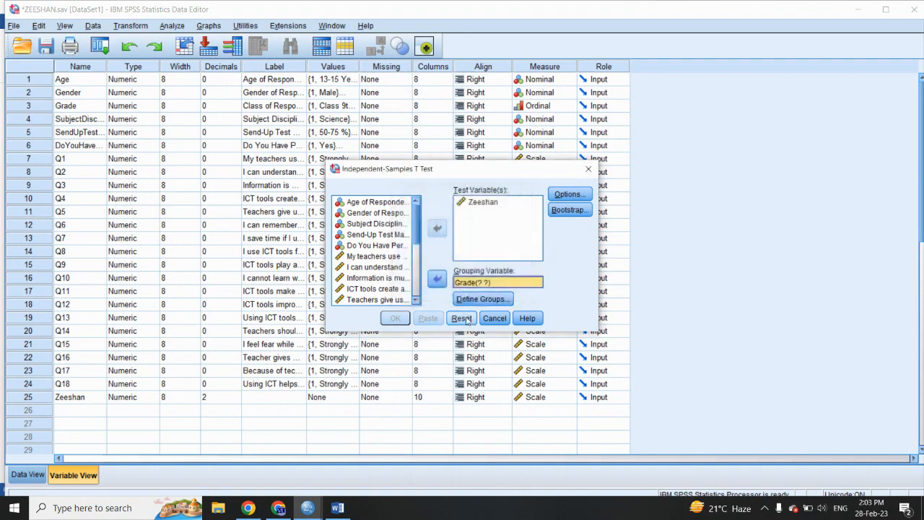
{"action": "left_click", "coordinate": [588, 169]}
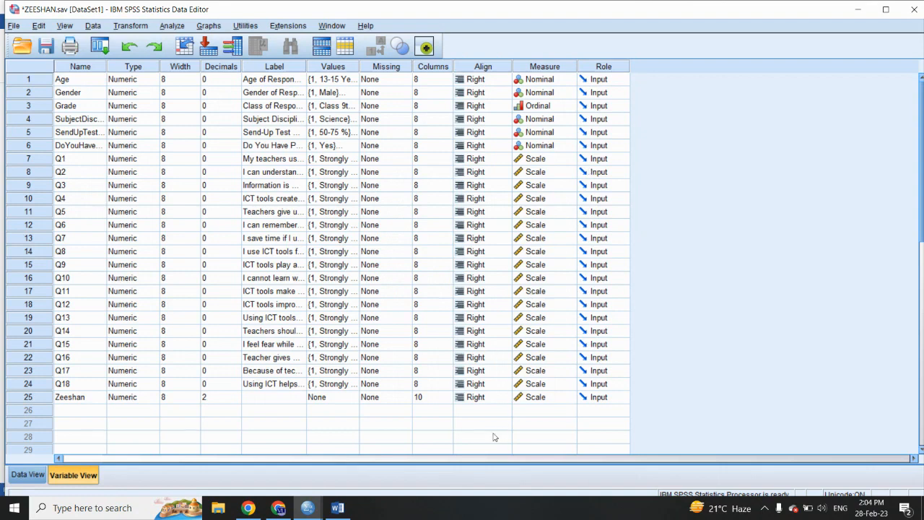
Step: Close the SPSS output document without saving its contents
{"action": "left_click", "coordinate": [315, 507]}
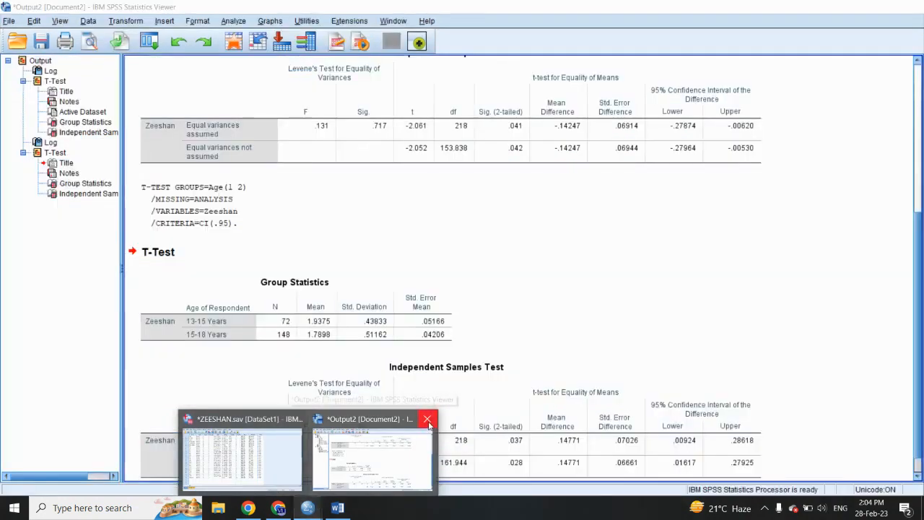
{"action": "left_click", "coordinate": [427, 420]}
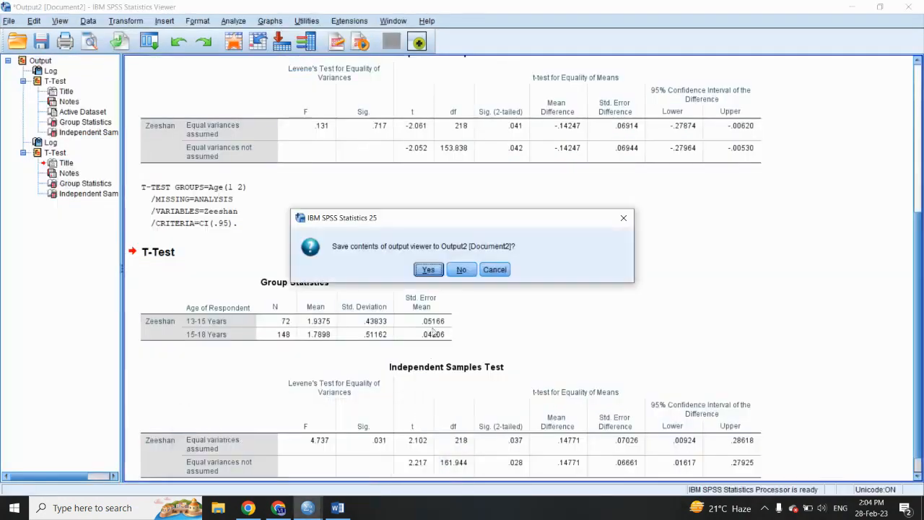
{"action": "left_click", "coordinate": [460, 269]}
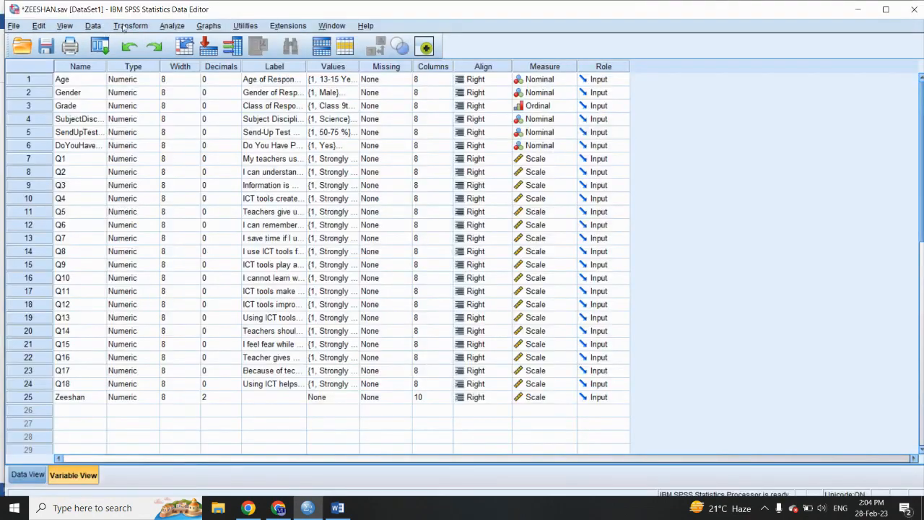
Step: Review the Compute Variable expression that averages Q1 to Q18, leaving it unchanged
{"action": "left_click", "coordinate": [123, 27]}
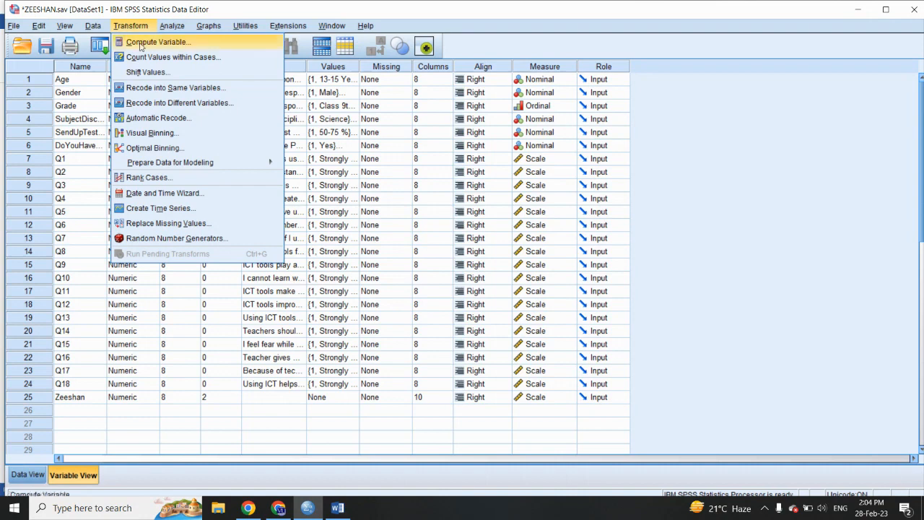
{"action": "left_click", "coordinate": [141, 43]}
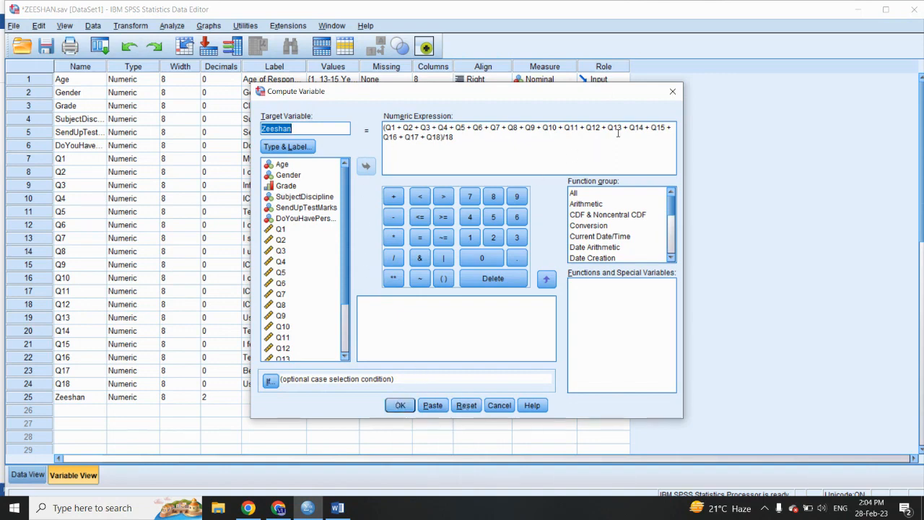
{"action": "left_click", "coordinate": [672, 93]}
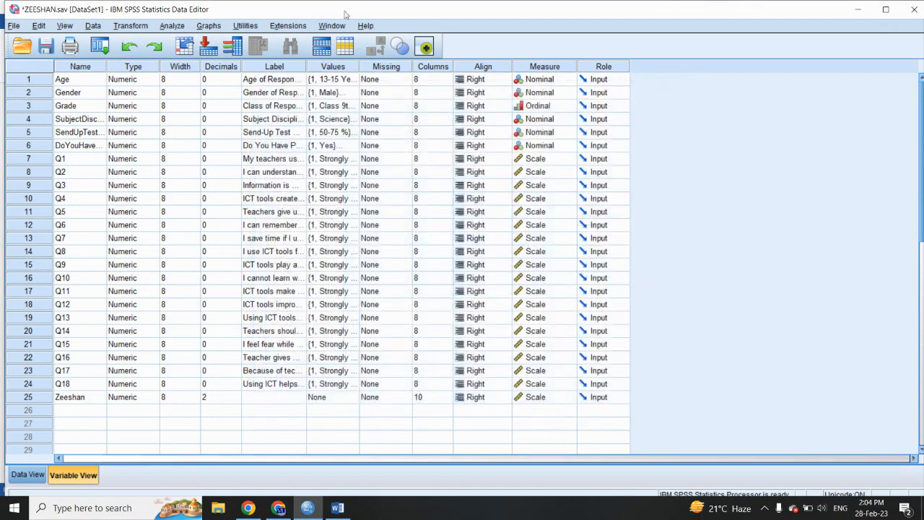
{"action": "left_click", "coordinate": [173, 26]}
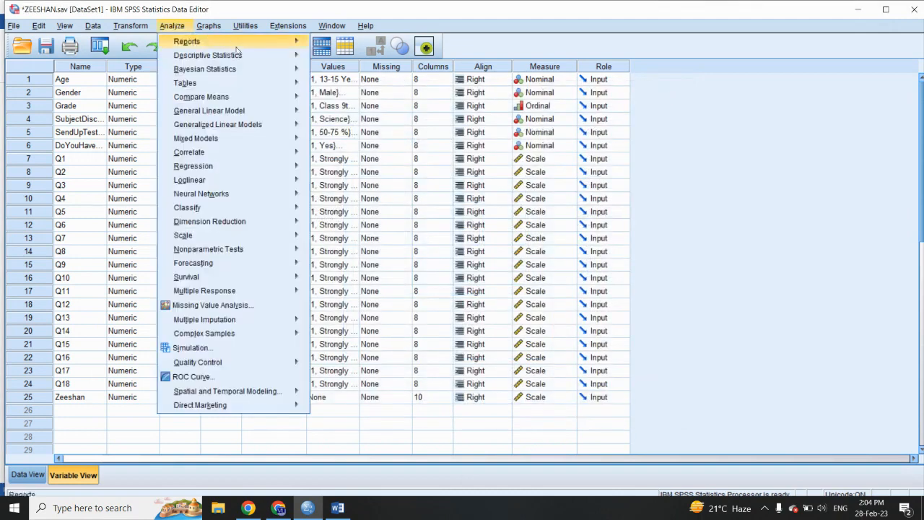
{"action": "mouse_move", "coordinate": [239, 55]}
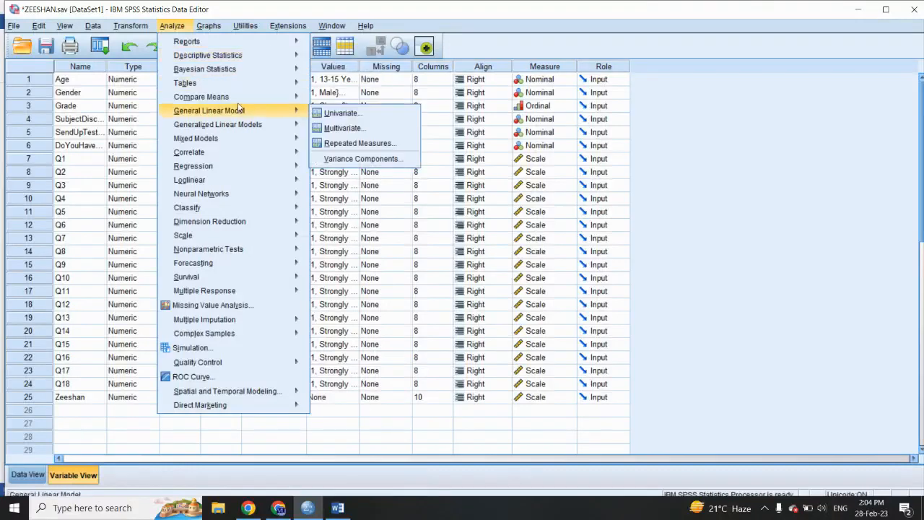
{"action": "mouse_move", "coordinate": [268, 99]}
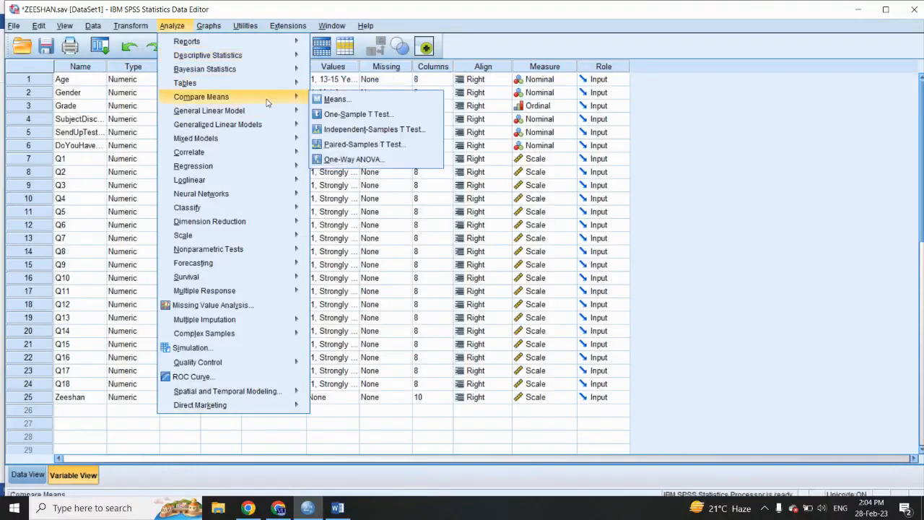
{"action": "left_click", "coordinate": [341, 160]}
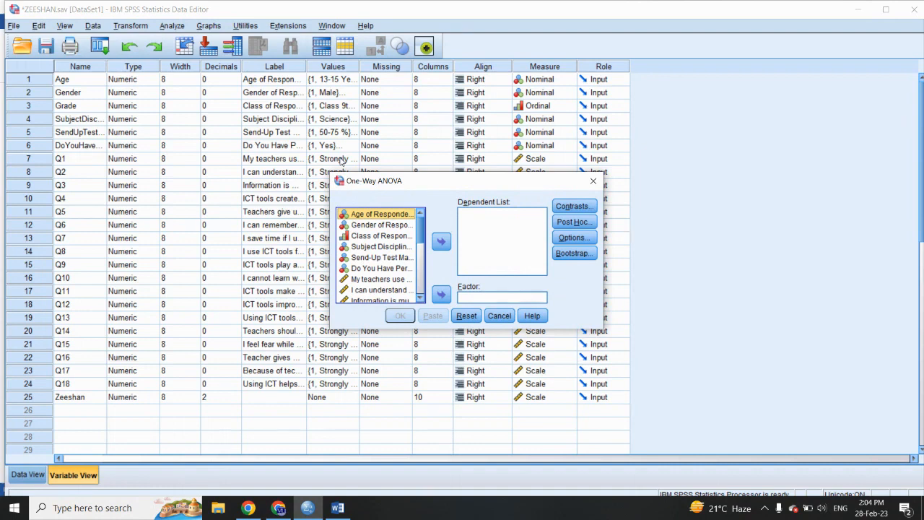
{"action": "left_click_drag", "start_coordinate": [420, 234], "coordinate": [425, 326]}
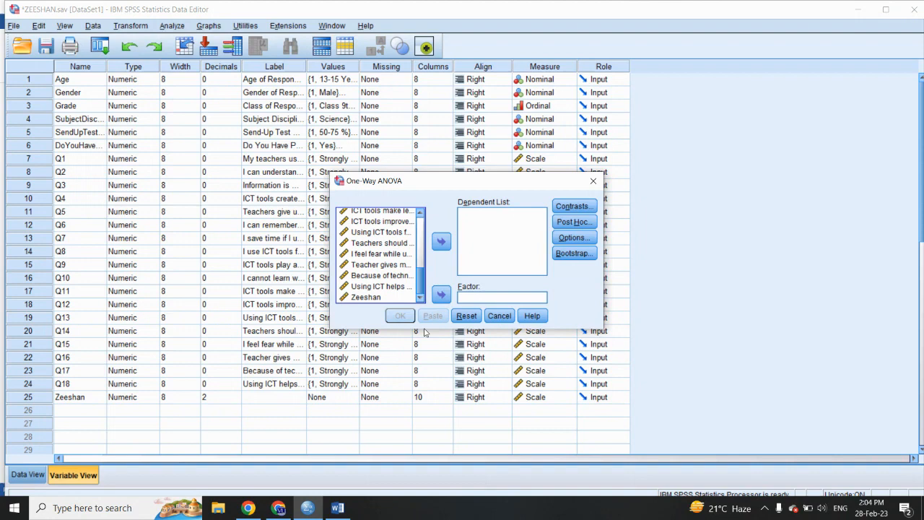
{"action": "left_click", "coordinate": [374, 298]}
{"action": "left_click", "coordinate": [441, 242]}
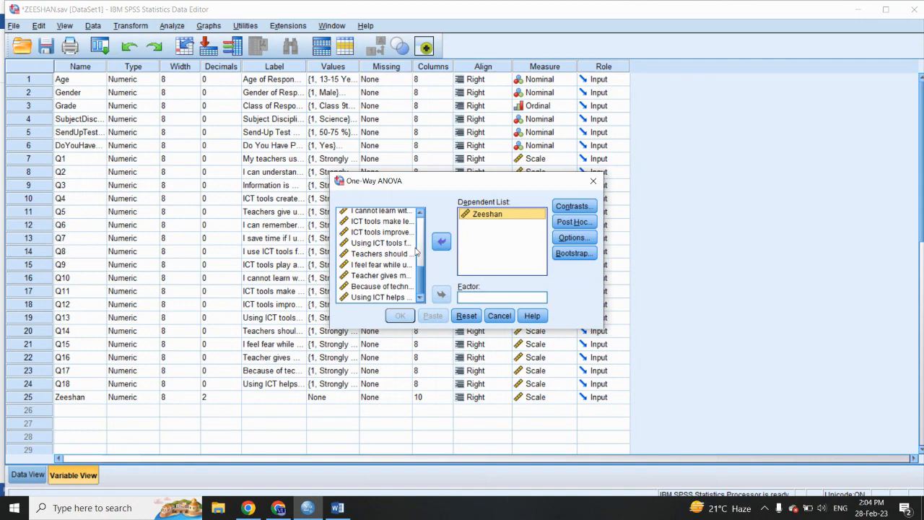
{"action": "left_click", "coordinate": [591, 183]}
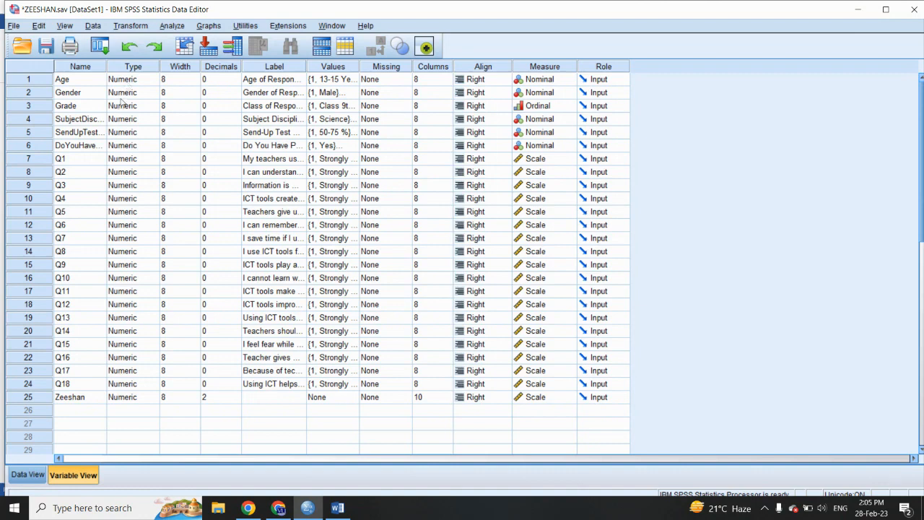
Step: Add a third value label to the Age variable, with value 3 labelled "18-20 Years"
{"action": "left_click", "coordinate": [133, 80]}
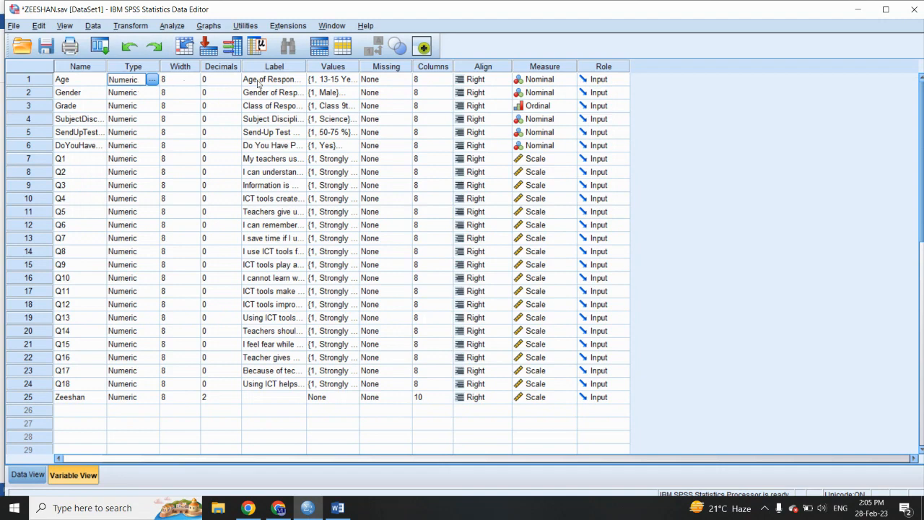
{"action": "left_click", "coordinate": [321, 81]}
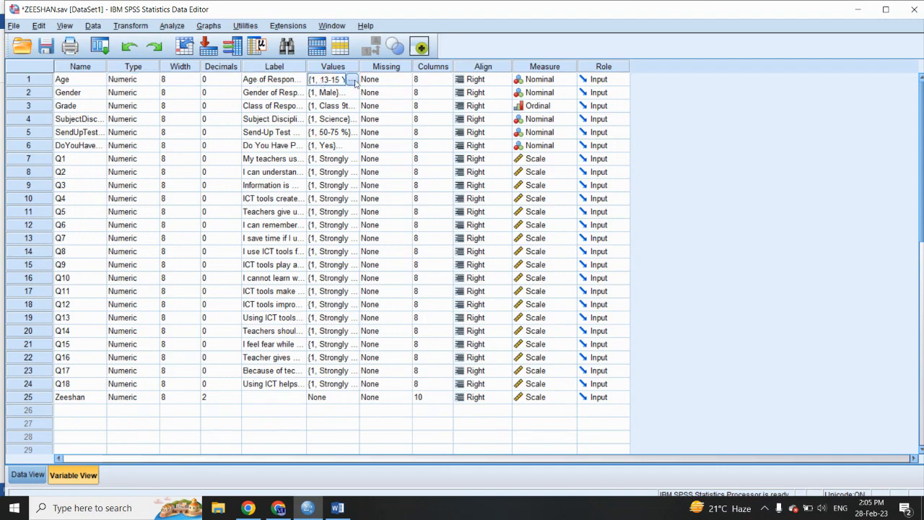
{"action": "left_click", "coordinate": [351, 79]}
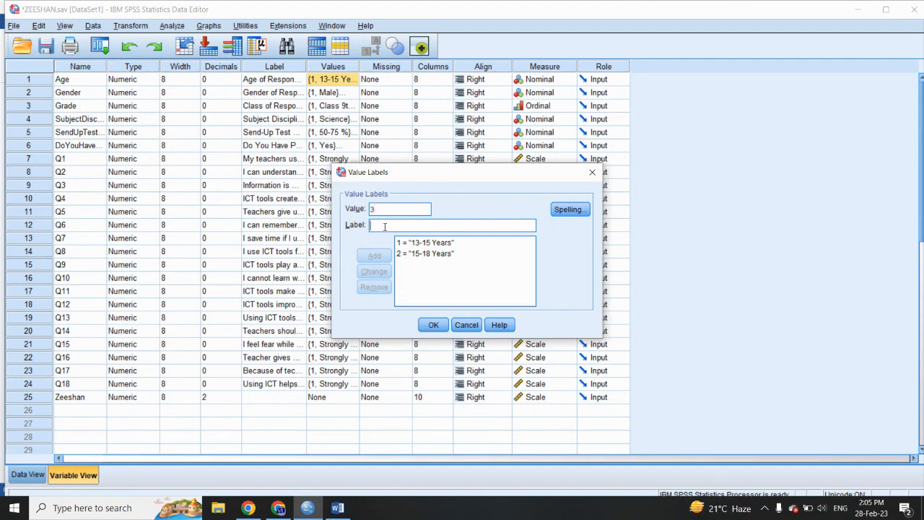
{"action": "type", "text": "18-20 Years"}
{"action": "left_click", "coordinate": [374, 256]}
{"action": "left_click", "coordinate": [435, 326]}
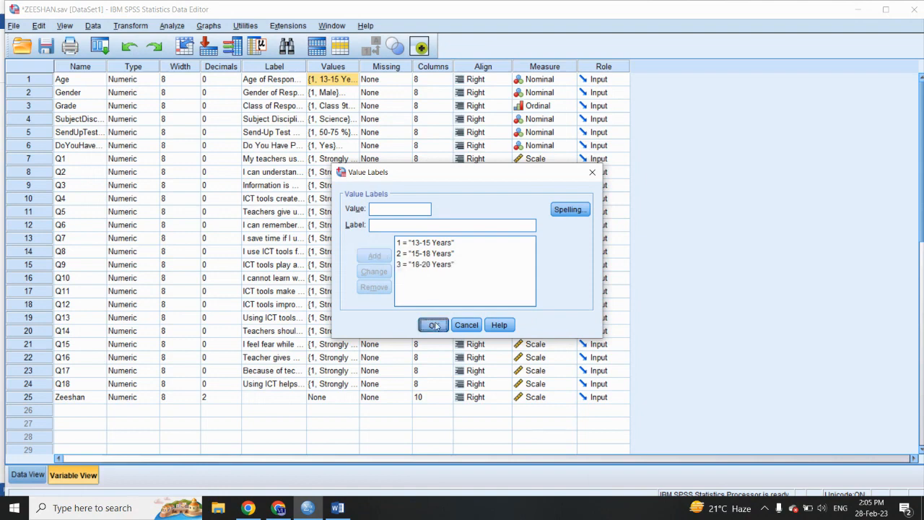
Step: Set Age to 3 for scattered cases in the data, including rows 4, 7, 12, 17, 21, 47, 50, 53, 57, 60, 62, 67 and 70
{"action": "left_click", "coordinate": [28, 474]}
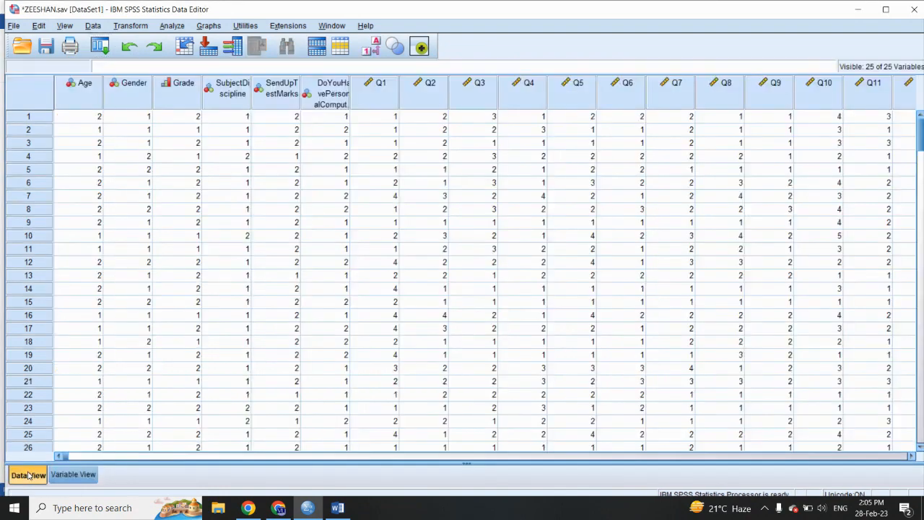
{"action": "left_click", "coordinate": [100, 156]}
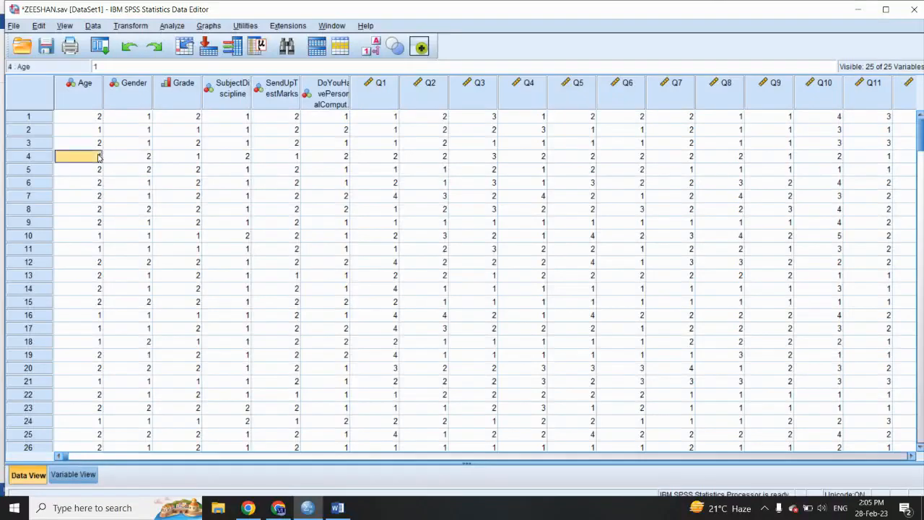
{"action": "type", "text": "3"}
{"action": "key", "text": "Down"}
{"action": "key", "text": "Down"}
{"action": "key", "text": "Down"}
{"action": "type", "text": "3"}
{"action": "key", "text": "Down"}
{"action": "key", "text": "Down"}
{"action": "key", "text": "Down"}
{"action": "key", "text": "Down"}
{"action": "key", "text": "Down"}
{"action": "type", "text": "3"}
{"action": "key", "text": "Down"}
{"action": "key", "text": "Down"}
{"action": "key", "text": "Down"}
{"action": "key", "text": "Down"}
{"action": "key", "text": "Down"}
{"action": "type", "text": "3"}
{"action": "key", "text": "Down"}
{"action": "key", "text": "Down"}
{"action": "key", "text": "Down"}
{"action": "key", "text": "Down"}
{"action": "type", "text": "3"}
{"action": "key", "text": "Down"}
{"action": "key", "text": "Down"}
{"action": "key", "text": "Down"}
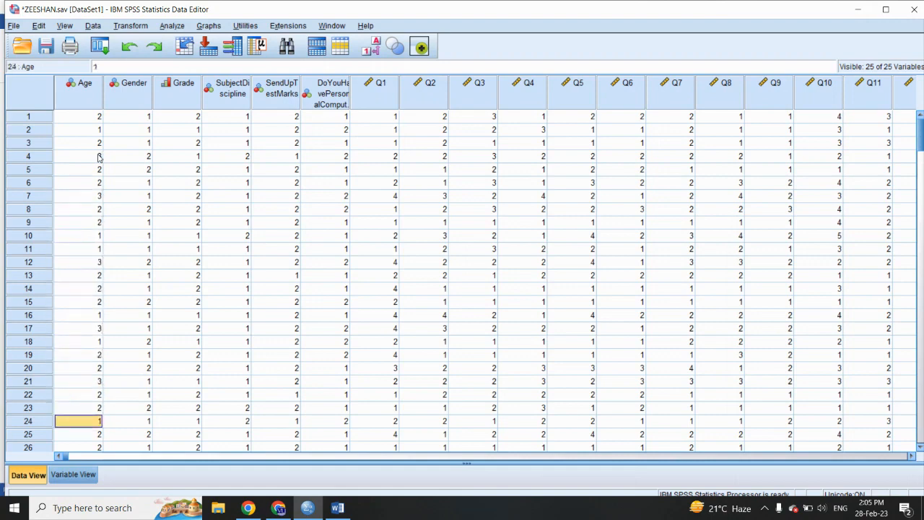
{"action": "key", "text": "Down"}
{"action": "key", "text": "Down"}
{"action": "key", "text": "Down"}
{"action": "key", "text": "Down"}
{"action": "key", "text": "Down"}
{"action": "key", "text": "Down"}
{"action": "key", "text": "Down"}
{"action": "key", "text": "Down"}
{"action": "key", "text": "Down"}
{"action": "key", "text": "Down"}
{"action": "key", "text": "Down"}
{"action": "key", "text": "Down"}
{"action": "type", "text": "3"}
{"action": "key", "text": "Down"}
{"action": "key", "text": "Down"}
{"action": "key", "text": "Down"}
{"action": "type", "text": "3"}
{"action": "key", "text": "Down"}
{"action": "key", "text": "Down"}
{"action": "key", "text": "Down"}
{"action": "key", "text": "Down"}
{"action": "type", "text": "3"}
{"action": "key", "text": "Down"}
{"action": "key", "text": "Down"}
{"action": "key", "text": "Down"}
{"action": "key", "text": "Down"}
{"action": "type", "text": "3"}
{"action": "key", "text": "Down"}
{"action": "key", "text": "Down"}
{"action": "key", "text": "Down"}
{"action": "type", "text": "3"}
{"action": "key", "text": "Down"}
{"action": "key", "text": "Down"}
{"action": "key", "text": "Down"}
{"action": "key", "text": "Down"}
{"action": "key", "text": "Down"}
{"action": "key", "text": "Down"}
{"action": "key", "text": "Down"}
{"action": "type", "text": "3"}
{"action": "key", "text": "Down"}
{"action": "key", "text": "Down"}
{"action": "key", "text": "Down"}
{"action": "key", "text": "Down"}
{"action": "key", "text": "Down"}
{"action": "key", "text": "Down"}
{"action": "key", "text": "Down"}
{"action": "key", "text": "Down"}
{"action": "key", "text": "Down"}
{"action": "key", "text": "Down"}
{"action": "key", "text": "Down"}
{"action": "key", "text": "Down"}
{"action": "key", "text": "Down"}
{"action": "type", "text": "3"}
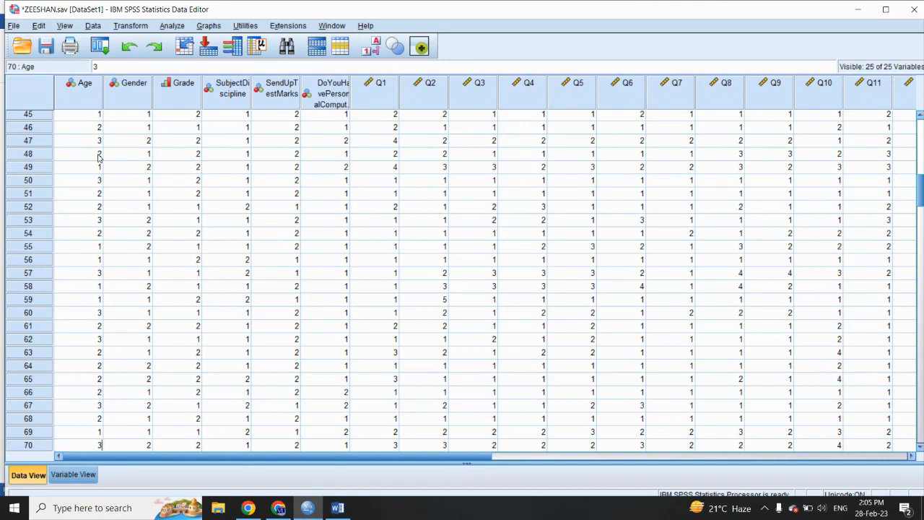
Step: Set up a one-way ANOVA with the computed Q1 to Q18 mean variable as dependent and Age of Respondent as factor
{"action": "left_click", "coordinate": [75, 470]}
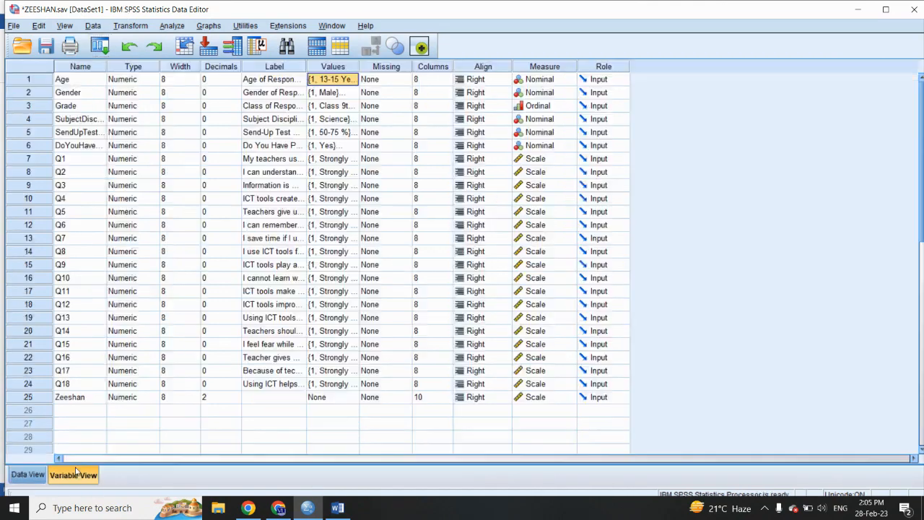
{"action": "left_click", "coordinate": [172, 26]}
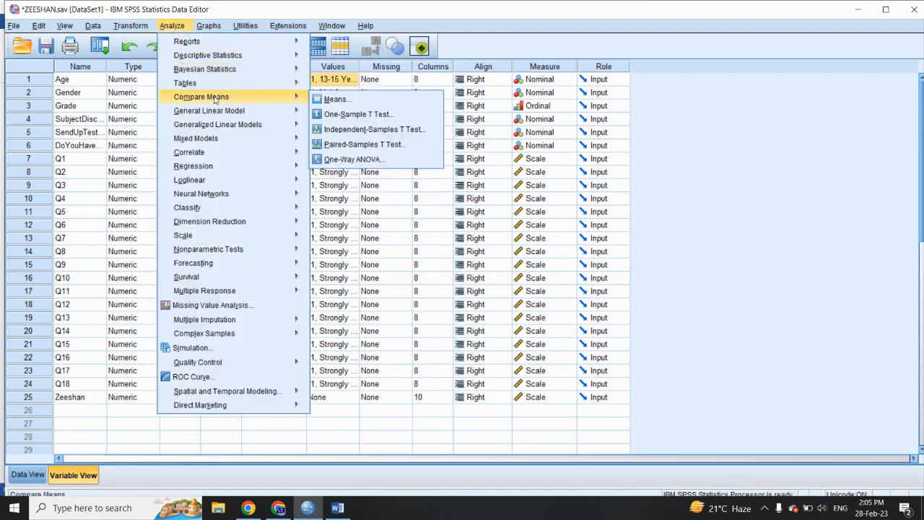
{"action": "mouse_move", "coordinate": [291, 97]}
{"action": "left_click", "coordinate": [343, 159]}
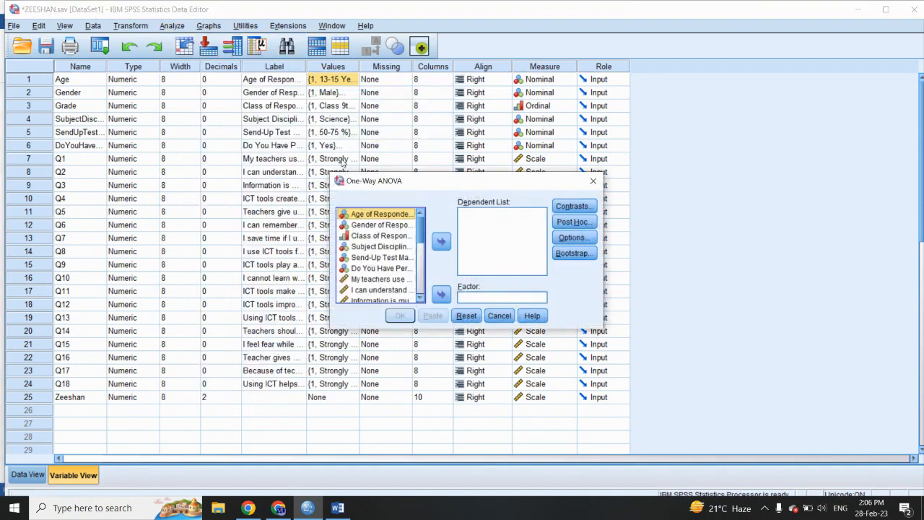
{"action": "left_click_drag", "start_coordinate": [420, 230], "coordinate": [418, 306]}
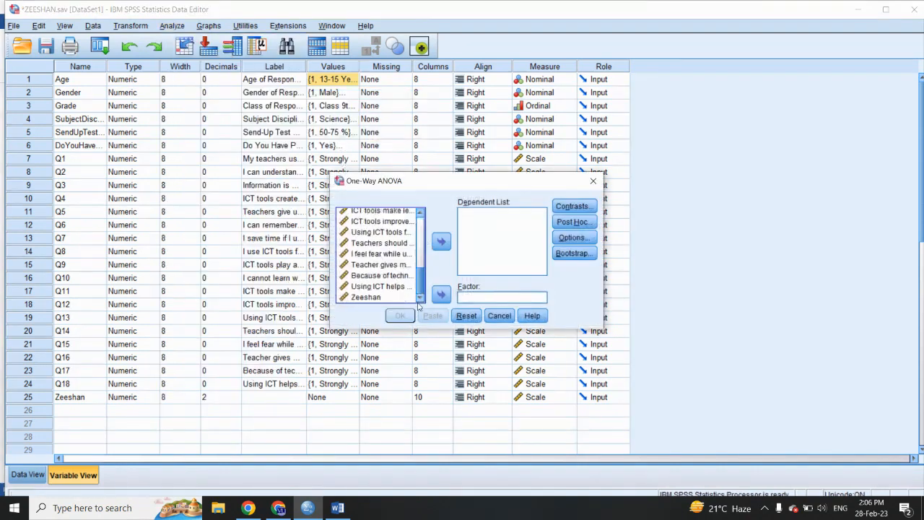
{"action": "left_click", "coordinate": [378, 297]}
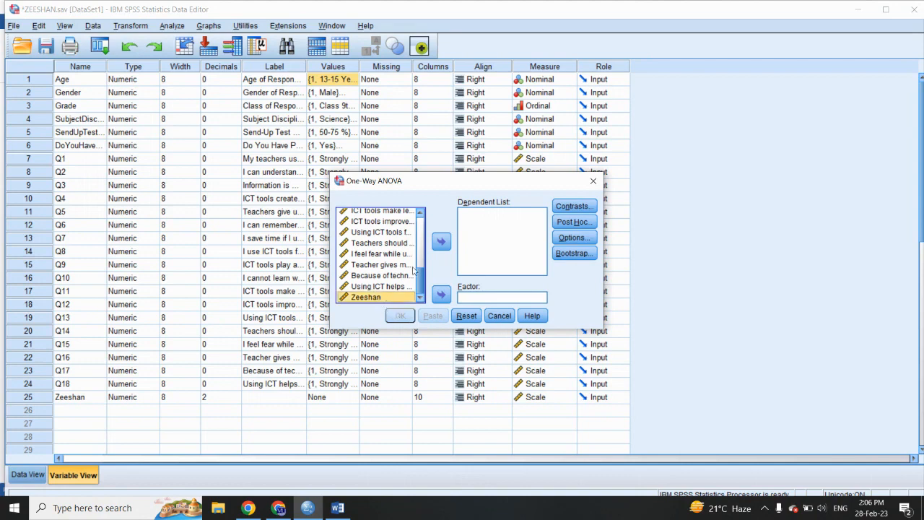
{"action": "left_click", "coordinate": [441, 241]}
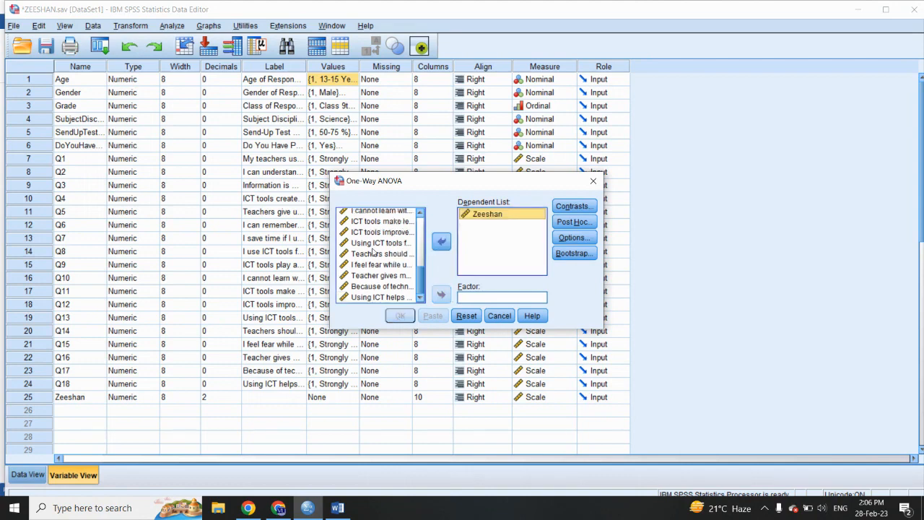
{"action": "scroll", "coordinate": [374, 251], "scroll_direction": "up", "scroll_amount": 10}
{"action": "left_click", "coordinate": [365, 216]}
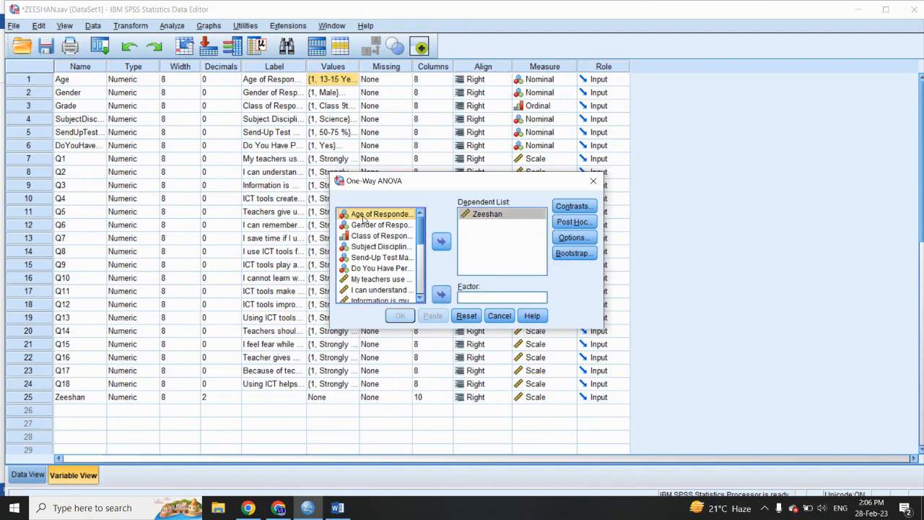
{"action": "left_click", "coordinate": [441, 294]}
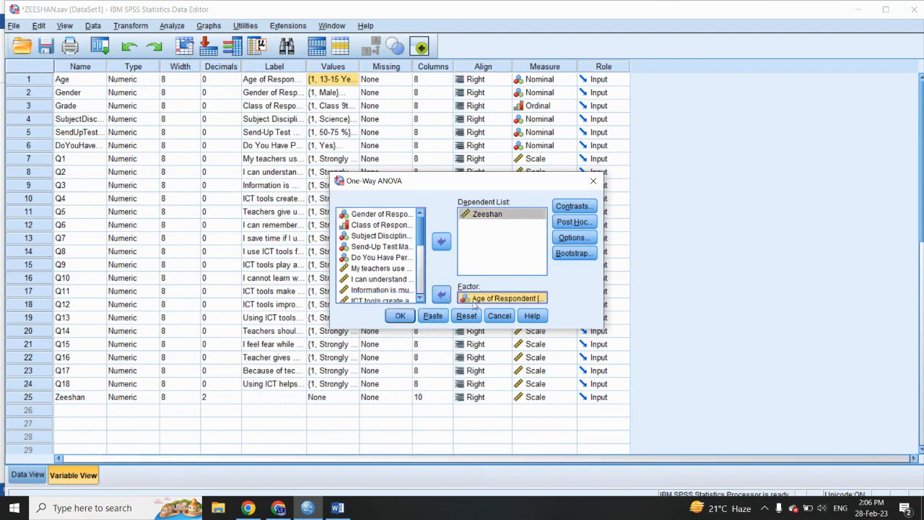
Step: Add the Tukey post hoc test to the one-way ANOVA and run the analysis
{"action": "left_click", "coordinate": [581, 223]}
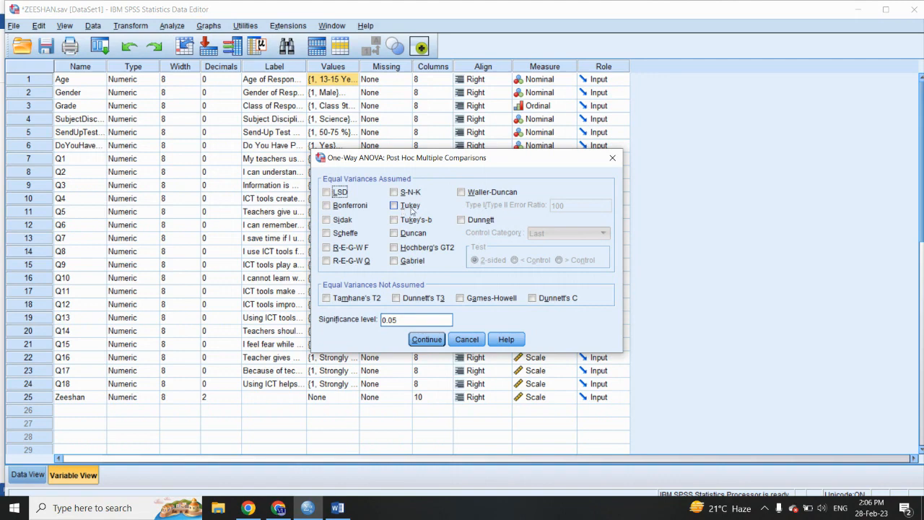
{"action": "left_click", "coordinate": [393, 205]}
{"action": "left_click", "coordinate": [425, 341]}
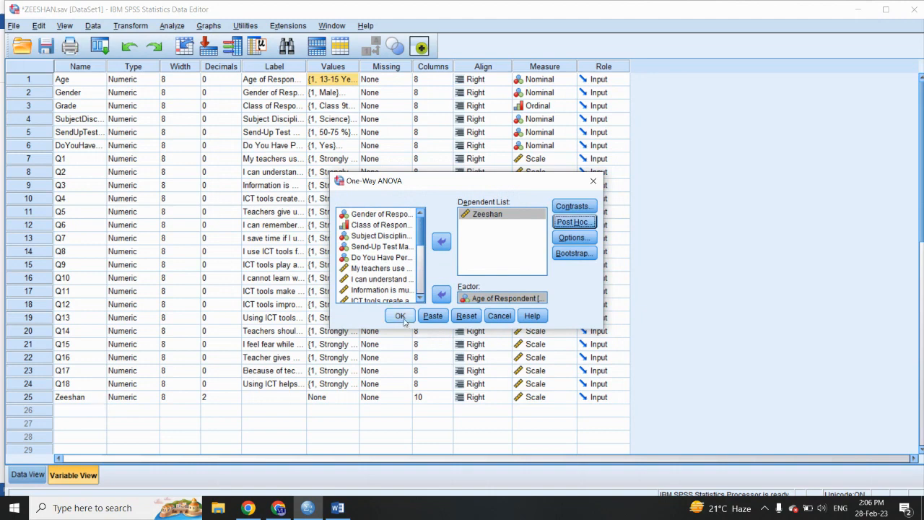
{"action": "left_click", "coordinate": [399, 316]}
{"action": "left_click", "coordinate": [351, 270]}
{"action": "left_click", "coordinate": [419, 216]}
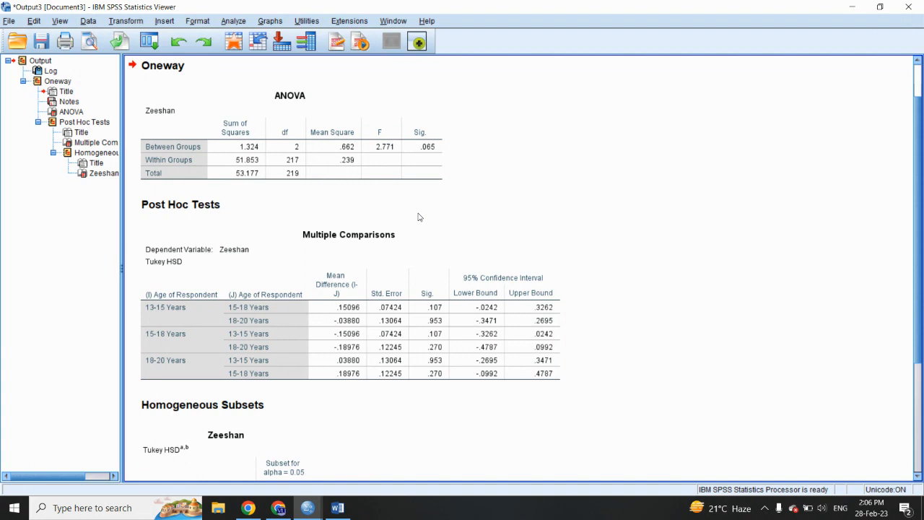
Step: Copy the ANOVA output table into the Word document, below the paragraph interpreting the t-test
{"action": "left_click", "coordinate": [289, 108]}
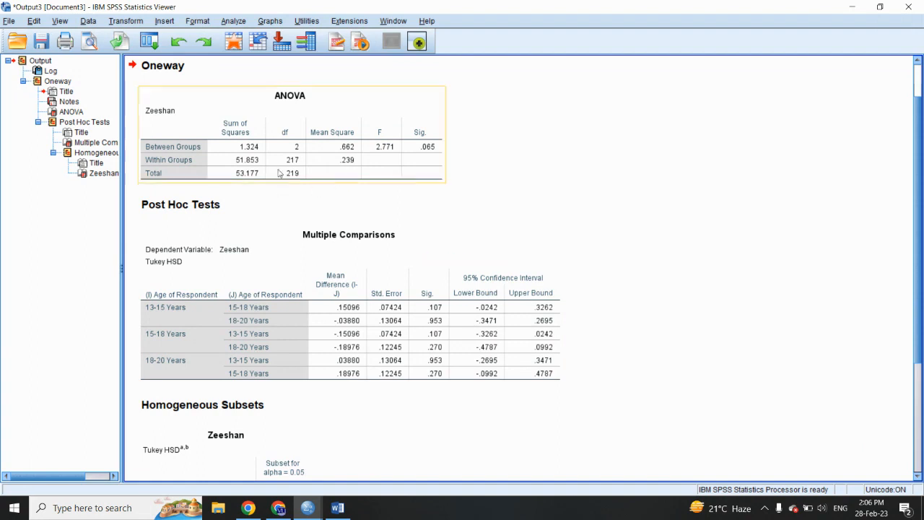
{"action": "double_click", "coordinate": [289, 108]}
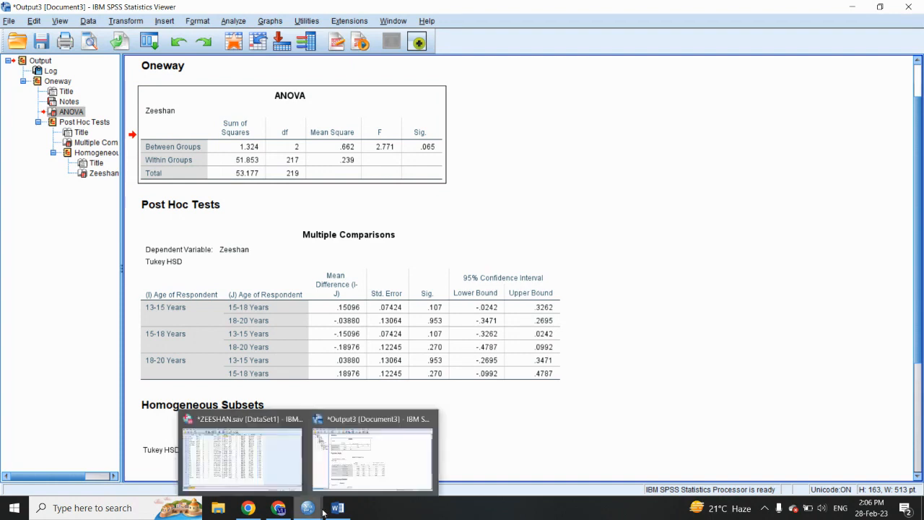
{"action": "mouse_move", "coordinate": [335, 512]}
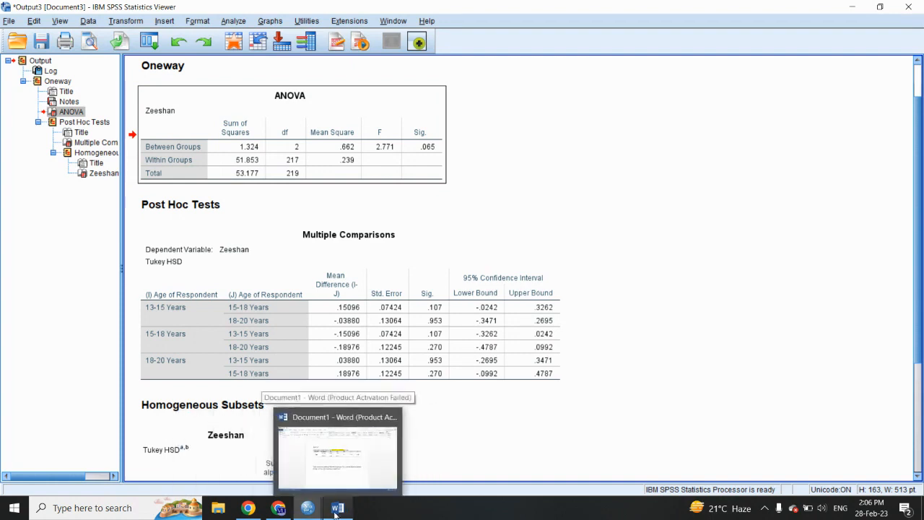
{"action": "left_click", "coordinate": [335, 513]}
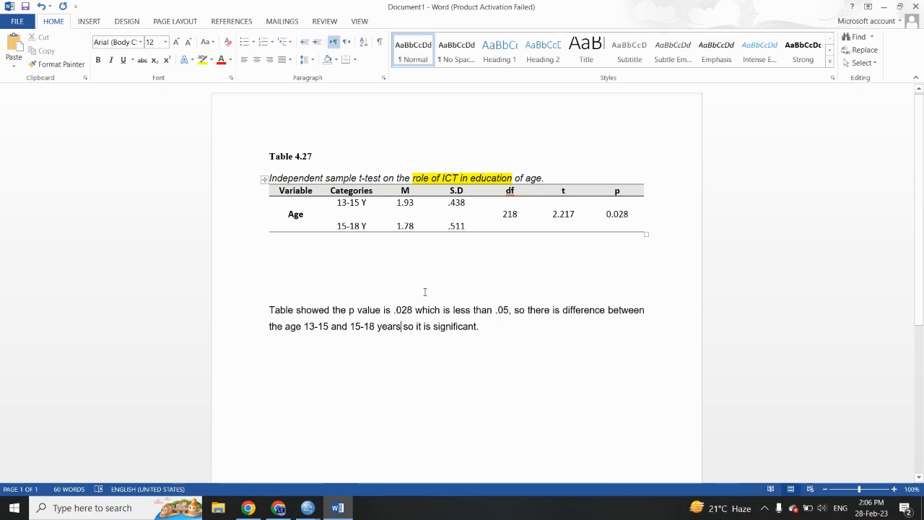
{"action": "key", "text": "Return"}
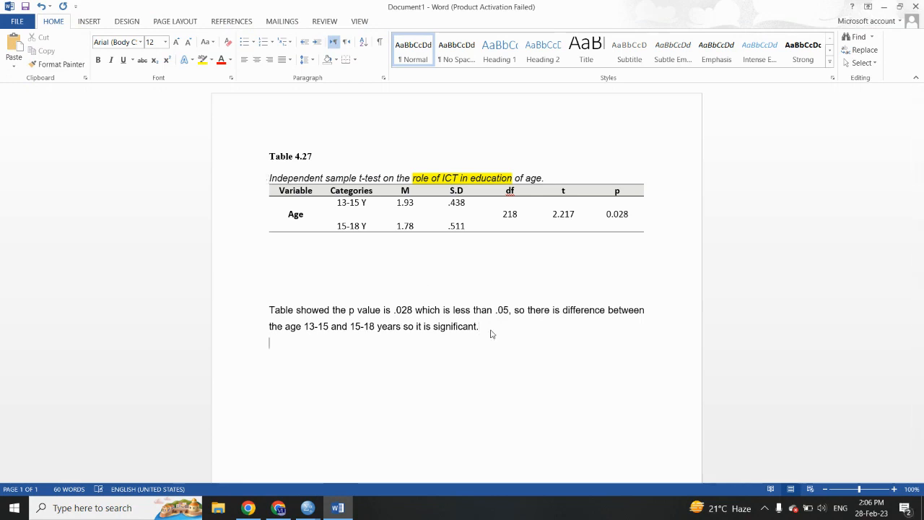
{"action": "type", "text": "ANOVA Zeeshan \tSum of Squares\tdf\tMean Square\tF\tSig. Between Groups\t1.324\t2\t.662\t2.771\t.065 Within Groups\t51.853\t217\t.239 Total\t53.177\t219"}
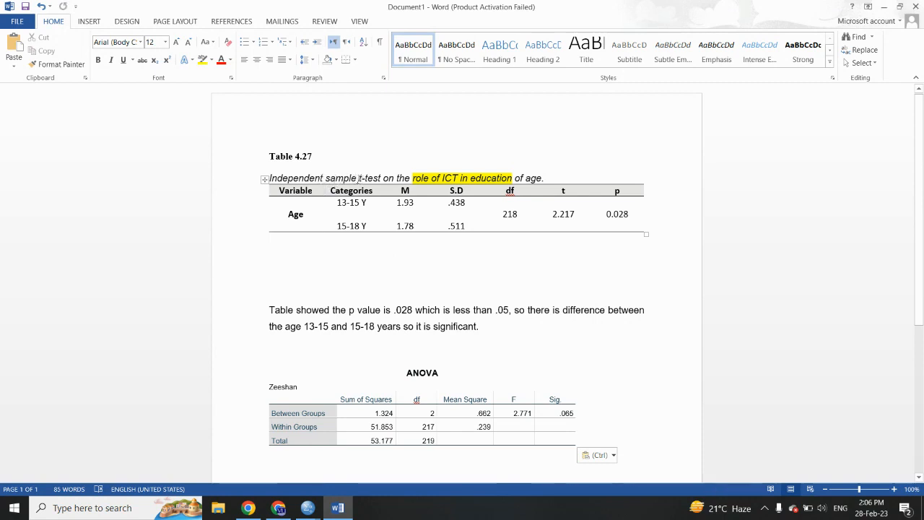
Step: Replace "sample t-test" in the Table 4.27 caption with "one way ANOVA"
{"action": "left_click_drag", "start_coordinate": [326, 177], "coordinate": [380, 177]}
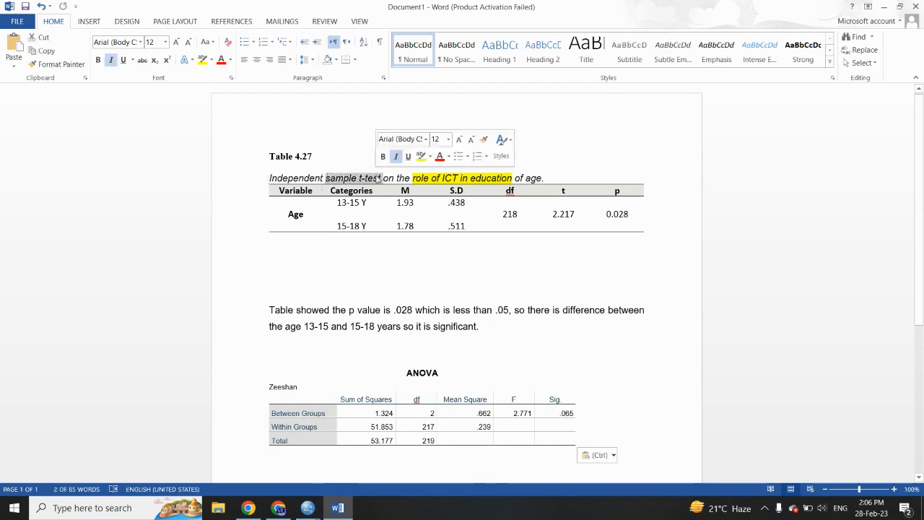
{"action": "type", "text": "one way A"}
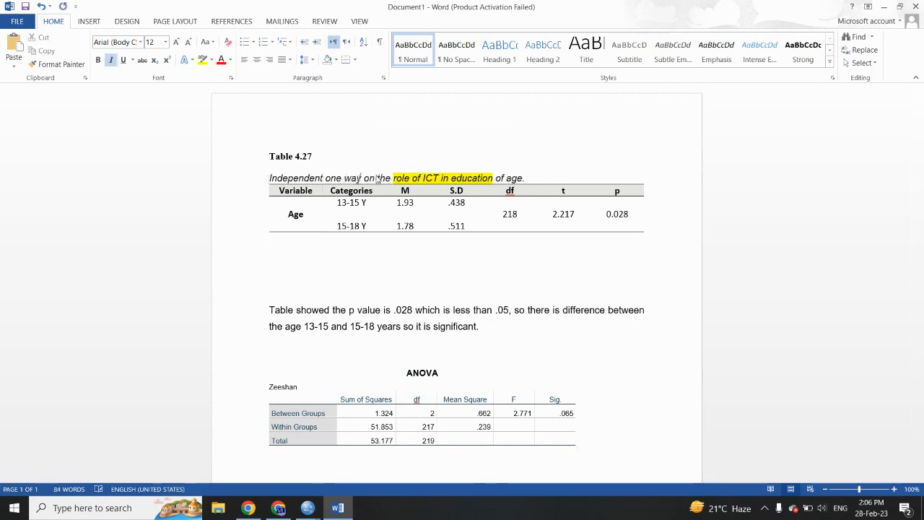
{"action": "type", "text": "NOVA"}
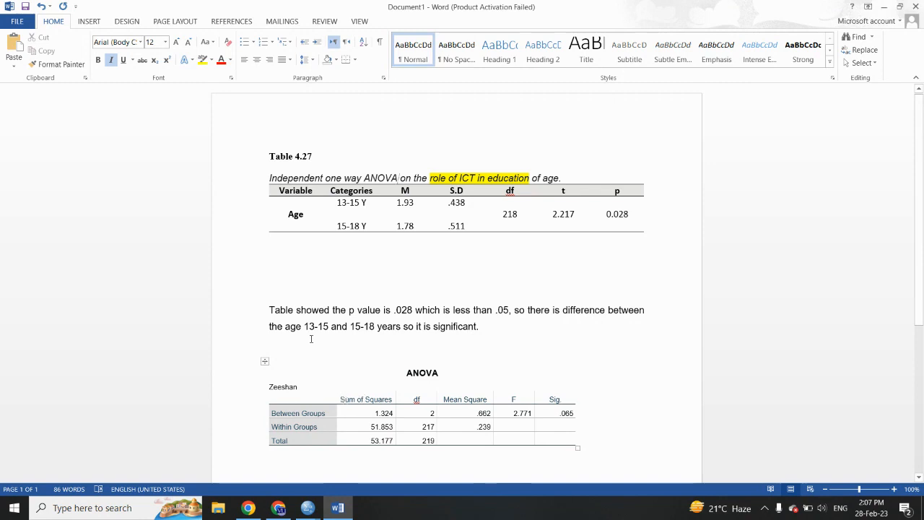
Step: Replace the Age cell of Table 4.27 with the copied labels Between Groups, Within Groups and Total, and widen the Variable column
{"action": "left_click_drag", "start_coordinate": [312, 441], "coordinate": [281, 420]}
{"action": "key", "text": "ctrl+c"}
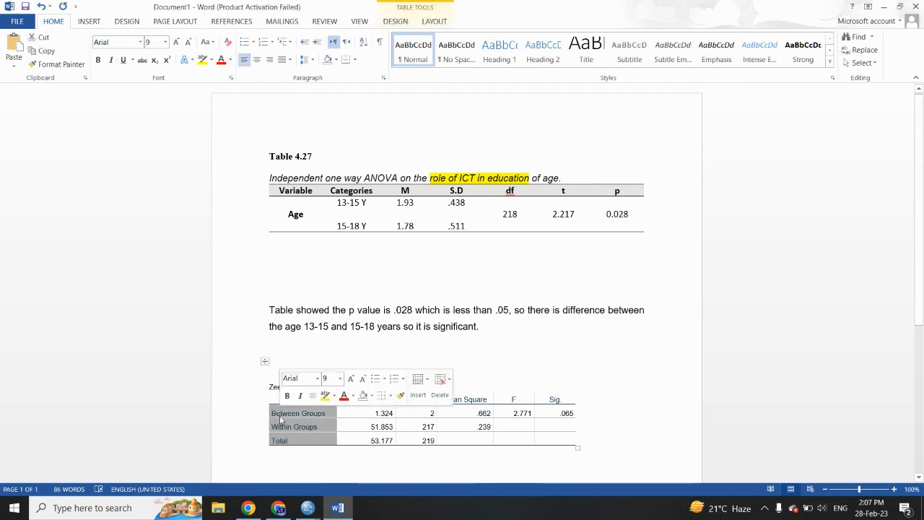
{"action": "left_click_drag", "start_coordinate": [314, 222], "coordinate": [294, 210]}
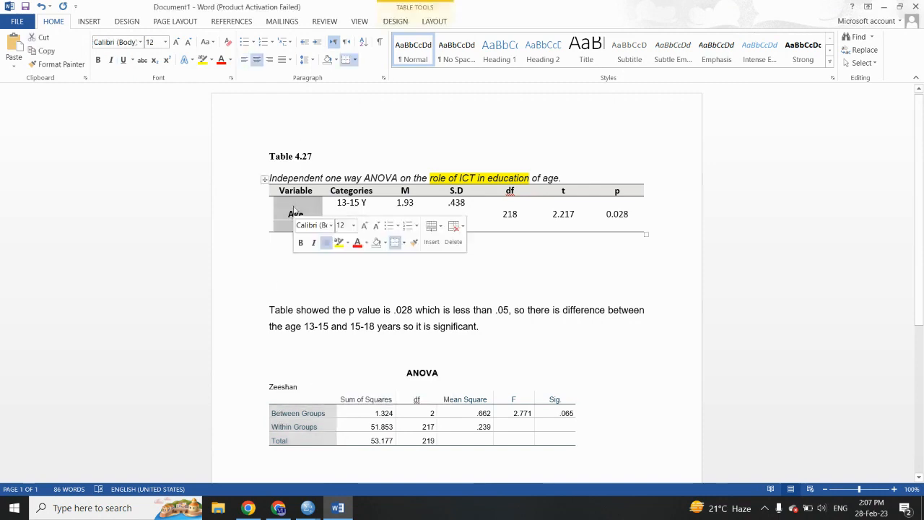
{"action": "right_click", "coordinate": [294, 210]}
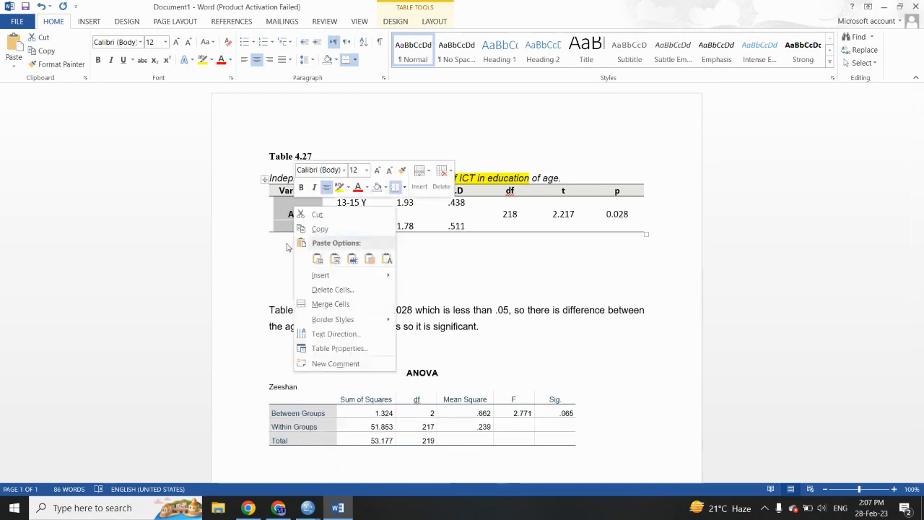
{"action": "key", "text": "ctrl+v"}
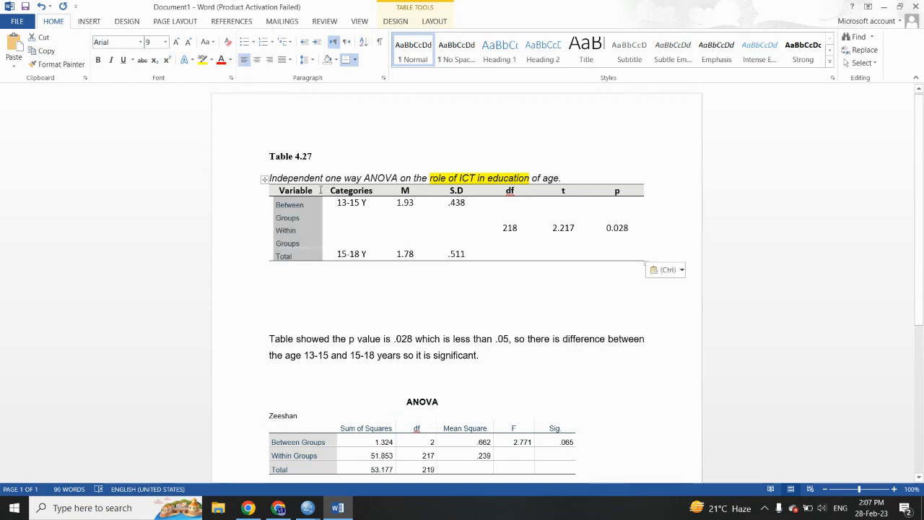
{"action": "left_click_drag", "start_coordinate": [322, 190], "coordinate": [330, 191]}
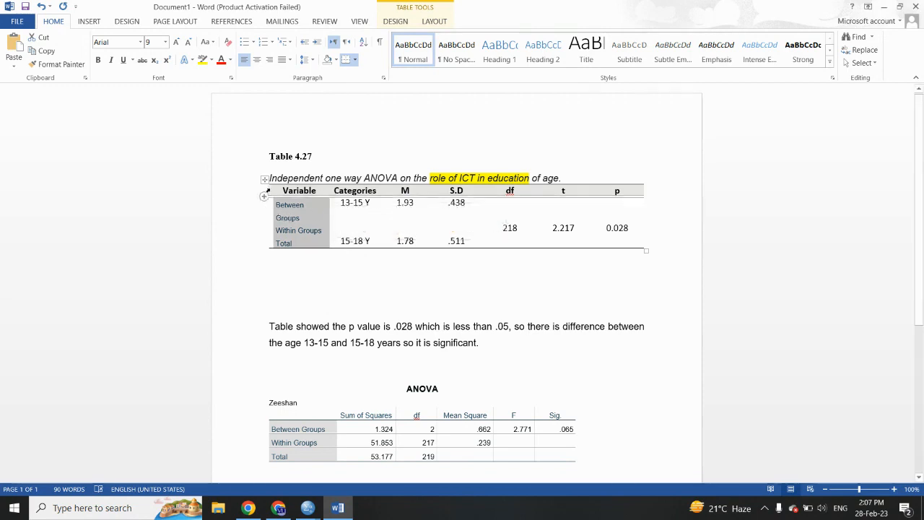
{"action": "left_click_drag", "start_coordinate": [267, 190], "coordinate": [258, 191]}
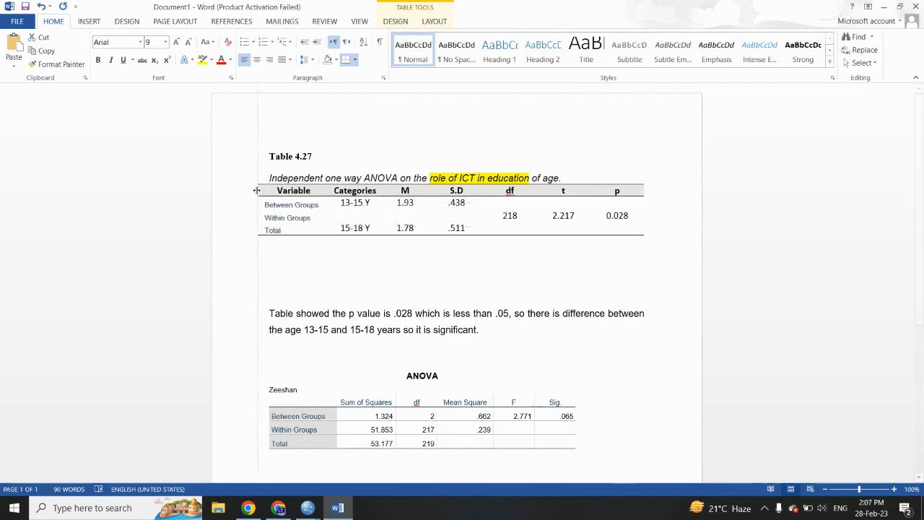
Step: Format the row labels in Table 4.27 as bold, black, 10 pt text and widen their column further
{"action": "left_click", "coordinate": [301, 227]}
{"action": "left_click_drag", "start_coordinate": [276, 226], "coordinate": [268, 205]}
{"action": "left_click", "coordinate": [274, 243]}
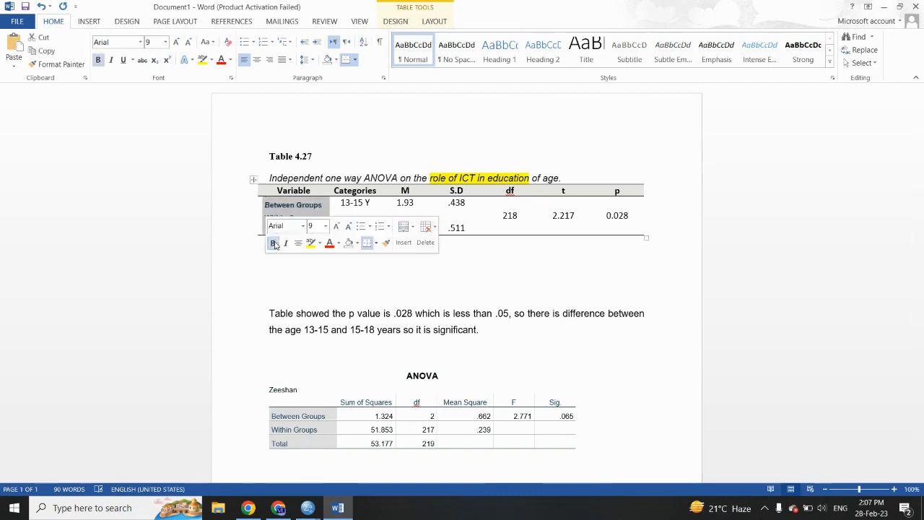
{"action": "left_click", "coordinate": [230, 61]}
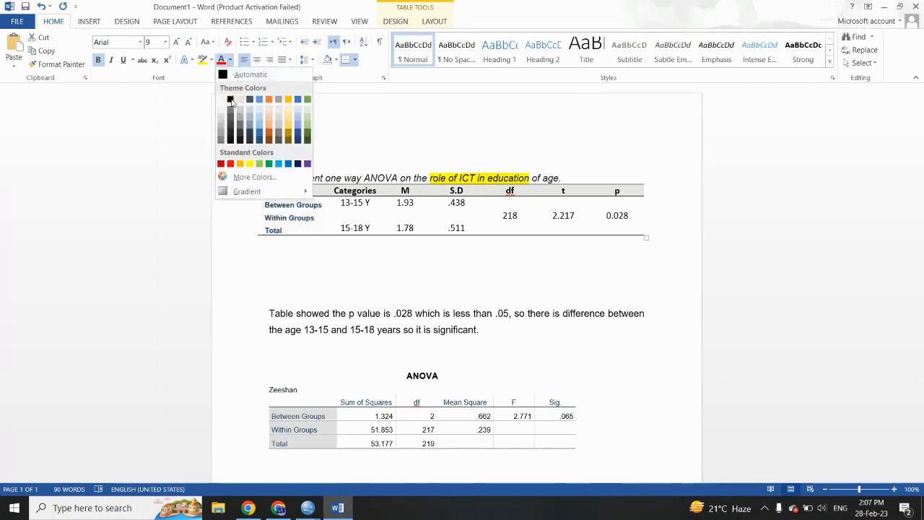
{"action": "left_click", "coordinate": [228, 104]}
{"action": "left_click", "coordinate": [176, 42]}
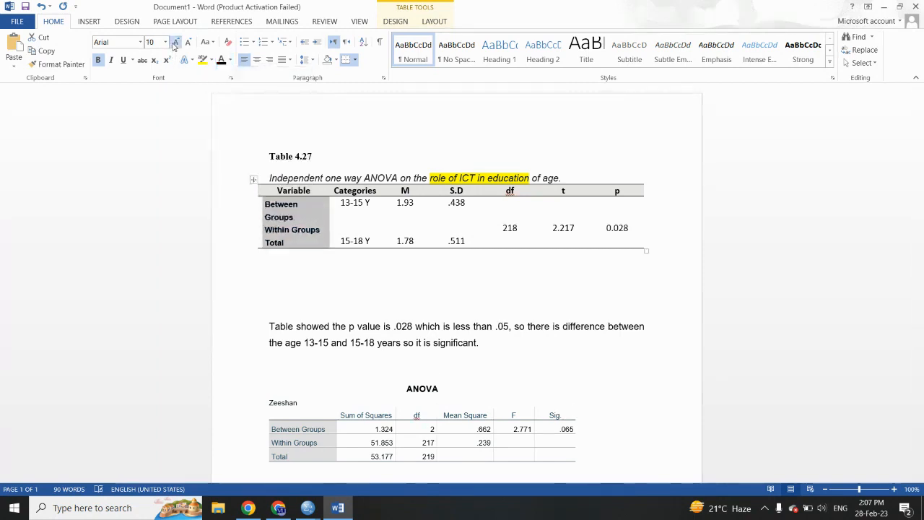
{"action": "left_click_drag", "start_coordinate": [256, 189], "coordinate": [246, 189]}
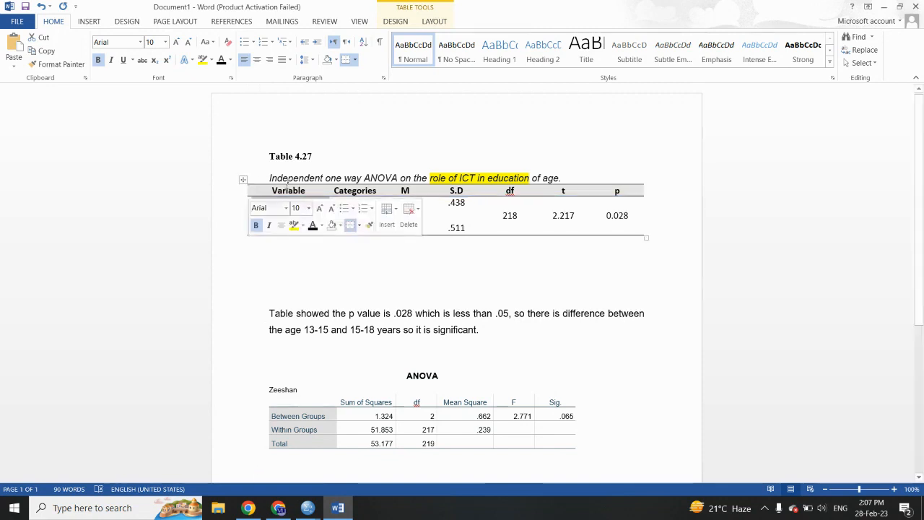
{"action": "left_click", "coordinate": [285, 259]}
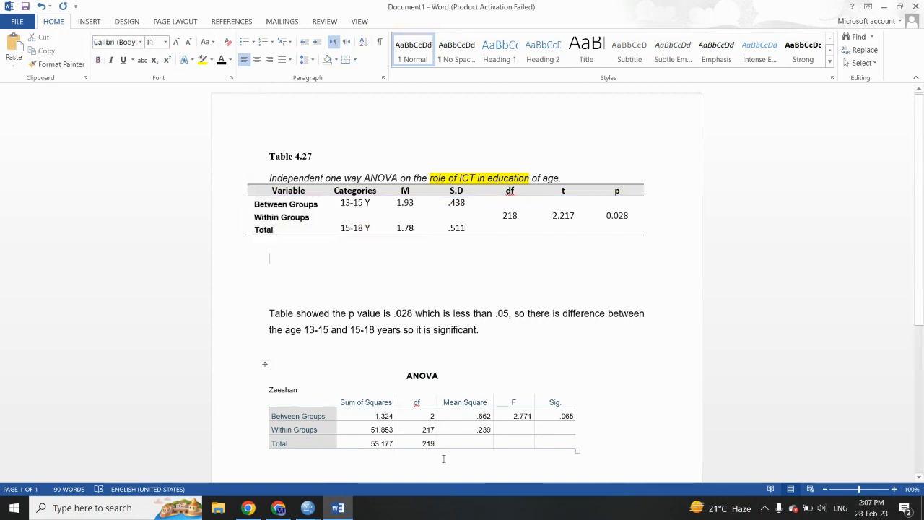
Step: Replace the Categories heading of Table 4.27 with "Sum of Squares" from the pasted ANOVA table
{"action": "left_click_drag", "start_coordinate": [394, 444], "coordinate": [384, 431]}
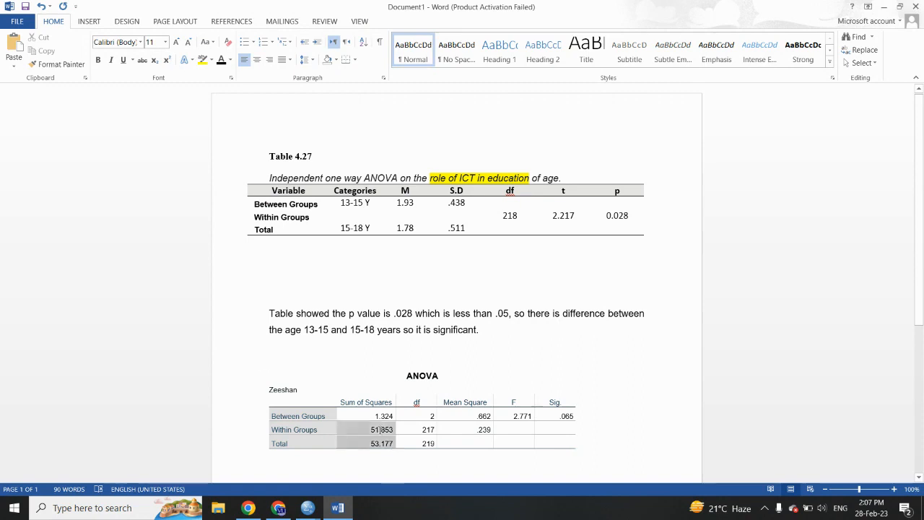
{"action": "left_click", "coordinate": [341, 403]}
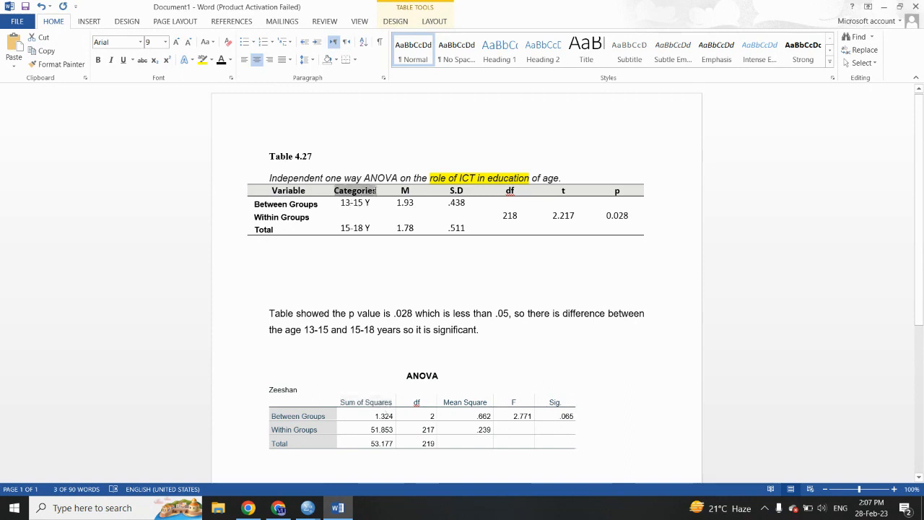
{"action": "type", "text": "Sum of Squares"}
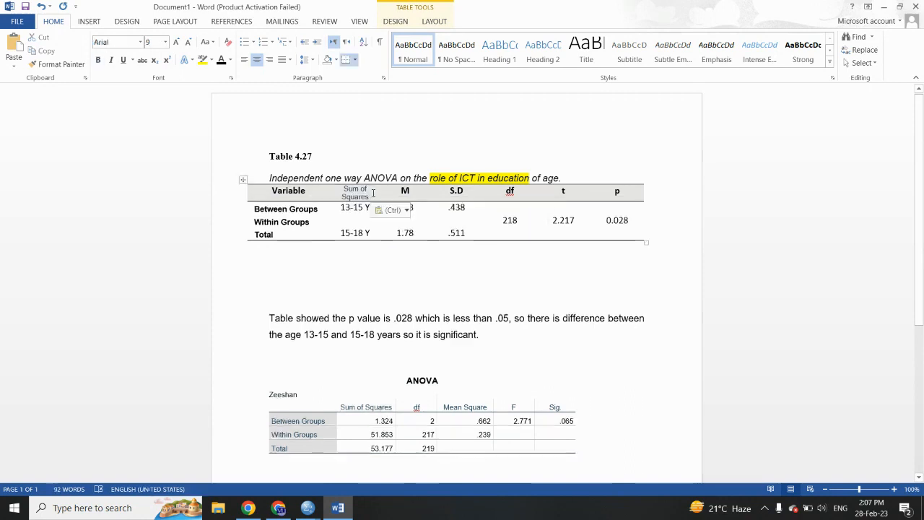
Step: Replace the M, S.D, df and t headings of Table 4.27 with df, Mean Square, F and Sig. copied from the ANOVA table
{"action": "left_click_drag", "start_coordinate": [417, 409], "coordinate": [542, 408]}
{"action": "key", "text": "ctrl+c"}
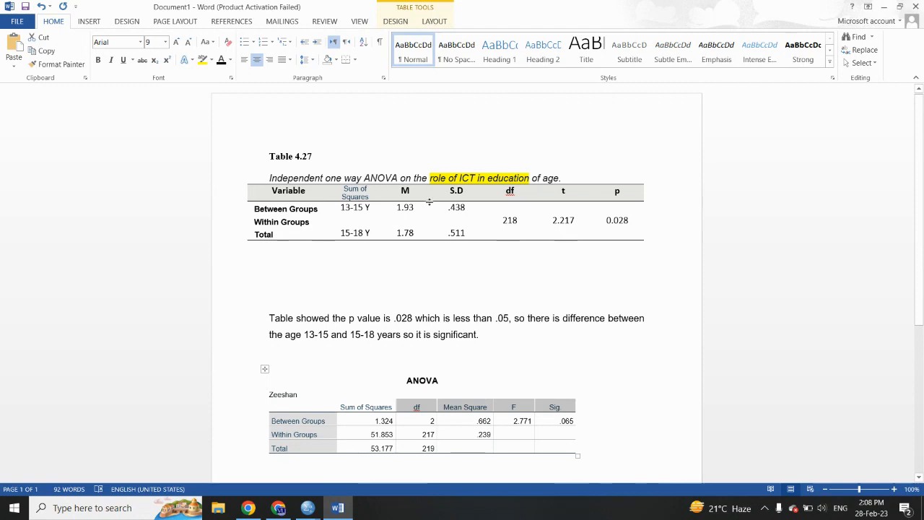
{"action": "double_click", "coordinate": [405, 192]}
{"action": "left_click_drag", "start_coordinate": [450, 192], "coordinate": [553, 195]}
{"action": "key", "text": "ctrl+v"}
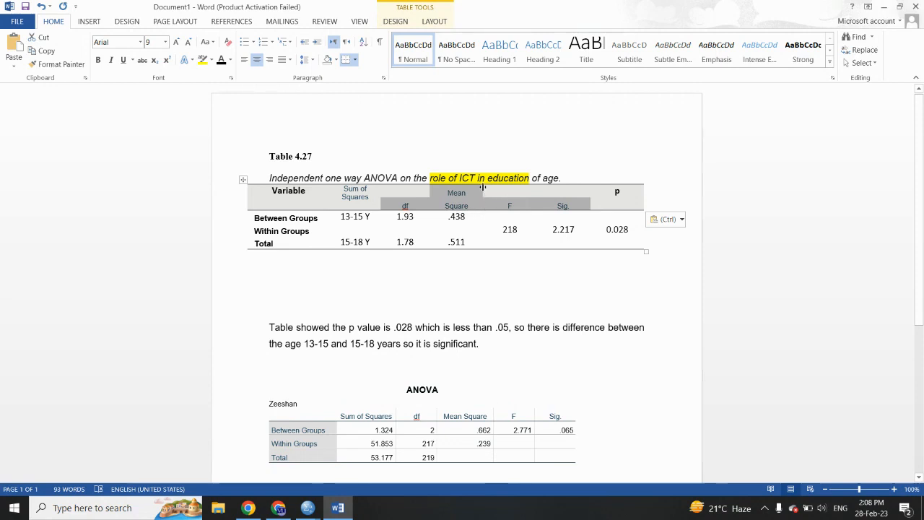
Step: Widen the Mean Square and Sum of Squares columns of Table 4.27 so each heading fits on one line
{"action": "left_click_drag", "start_coordinate": [482, 188], "coordinate": [488, 190]}
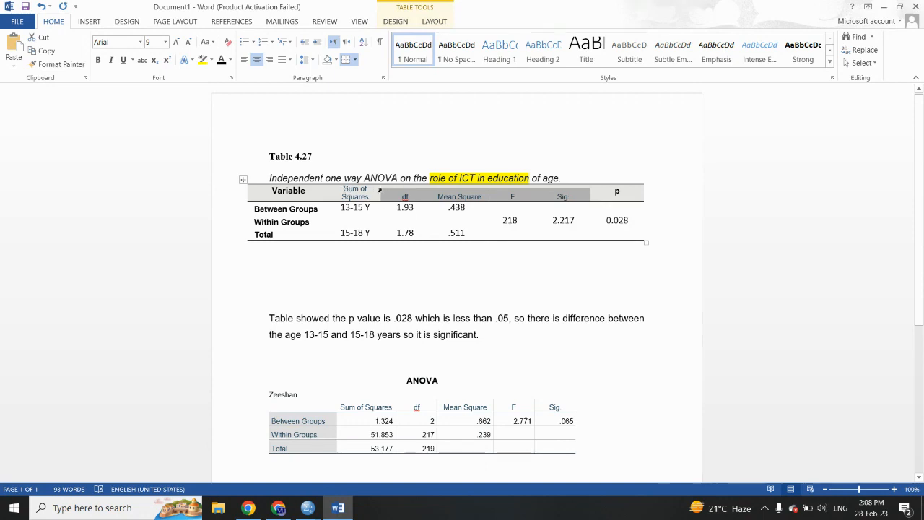
{"action": "left_click_drag", "start_coordinate": [378, 189], "coordinate": [390, 188]}
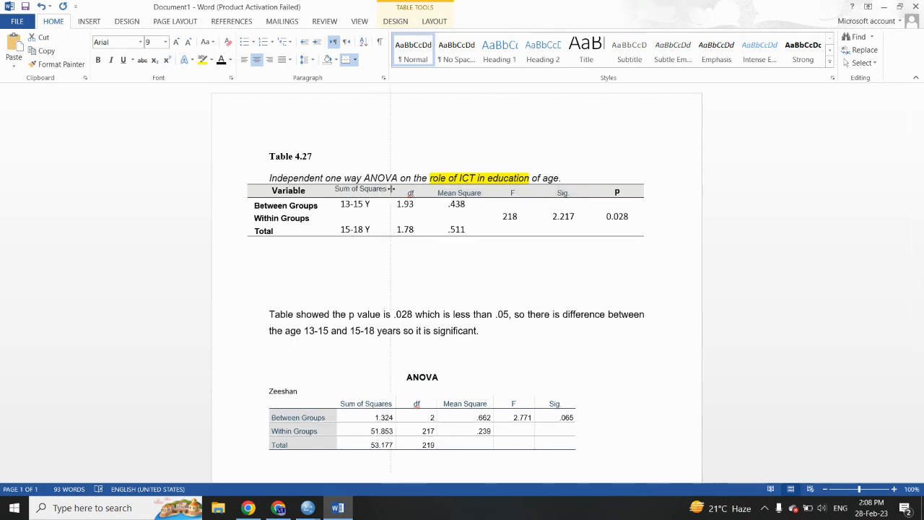
{"action": "left_click", "coordinate": [458, 274]}
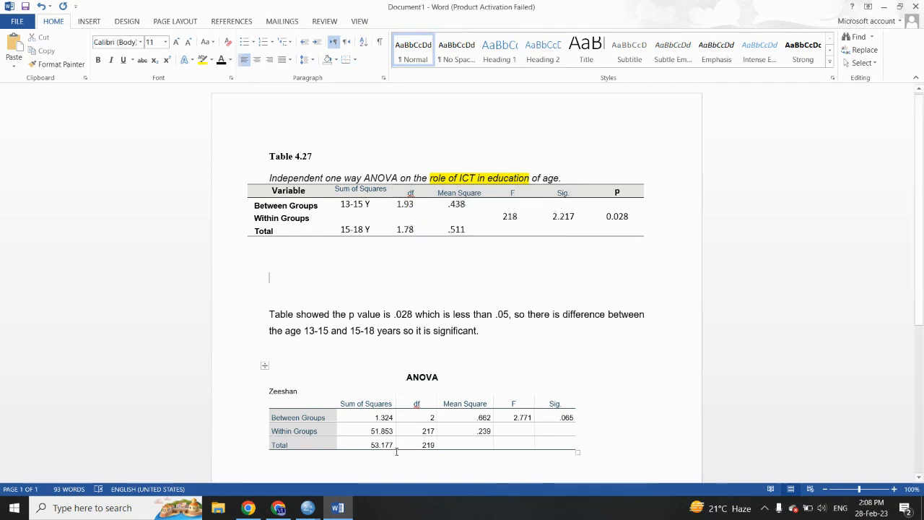
Step: Fill the Sum of Squares and df columns of Table 4.27 with the three row values copied from the ANOVA table
{"action": "left_click_drag", "start_coordinate": [394, 444], "coordinate": [375, 422]}
{"action": "left_click_drag", "start_coordinate": [377, 219], "coordinate": [353, 207]}
{"action": "key", "text": "ctrl+v"}
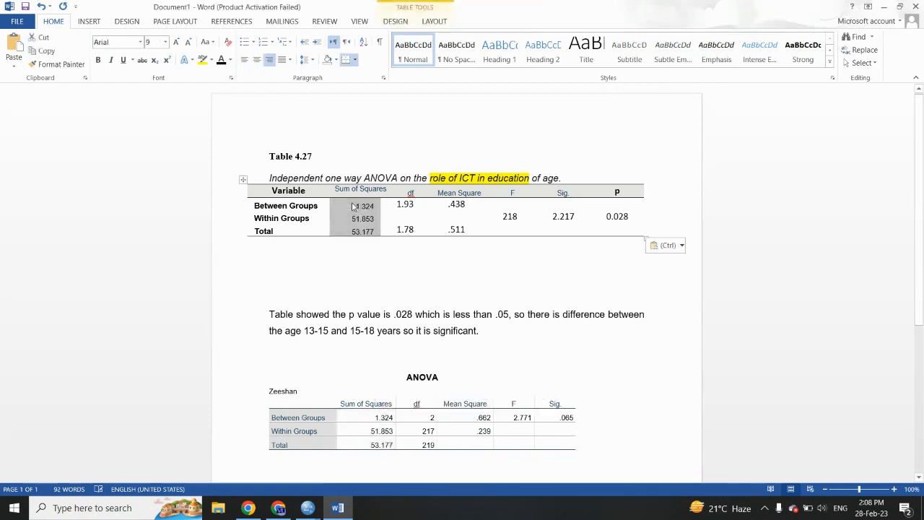
{"action": "left_click_drag", "start_coordinate": [434, 445], "coordinate": [427, 424]}
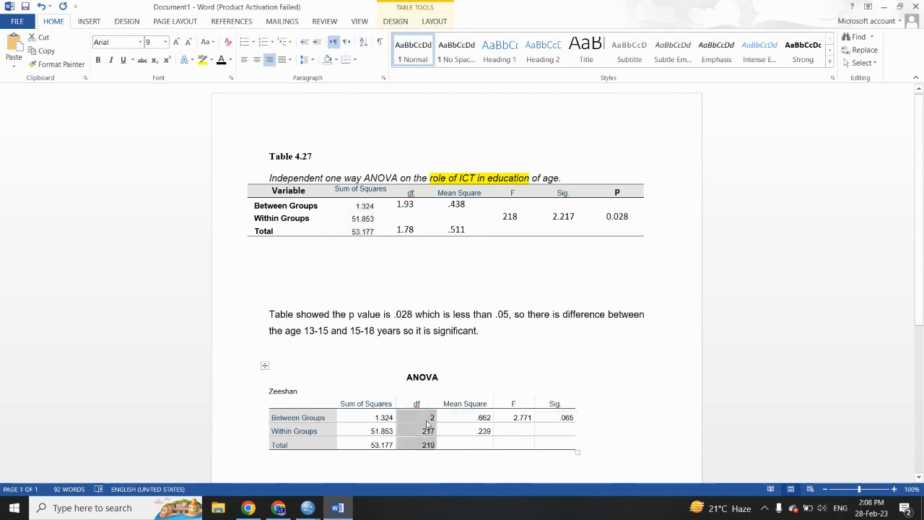
{"action": "left_click_drag", "start_coordinate": [413, 226], "coordinate": [408, 205]}
{"action": "key", "text": "ctrl+v"}
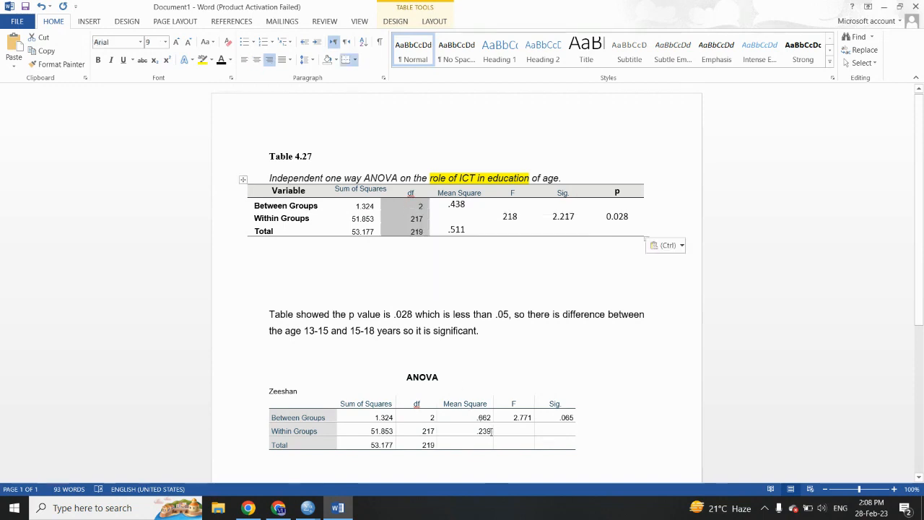
Step: Fill the Mean Square column of Table 4.27 with .662 and .239 from the ANOVA table and erase the surplus digits in the Total row
{"action": "left_click_drag", "start_coordinate": [491, 431], "coordinate": [481, 422]}
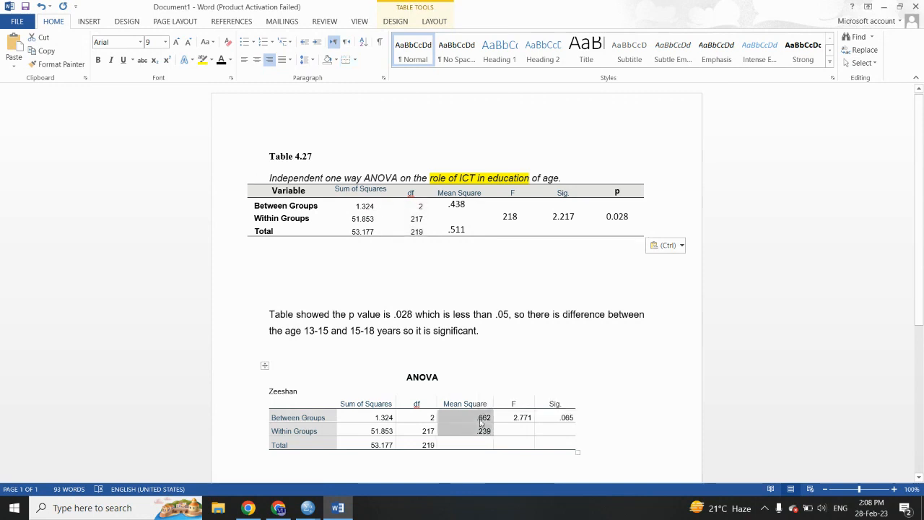
{"action": "left_click_drag", "start_coordinate": [466, 230], "coordinate": [453, 212]}
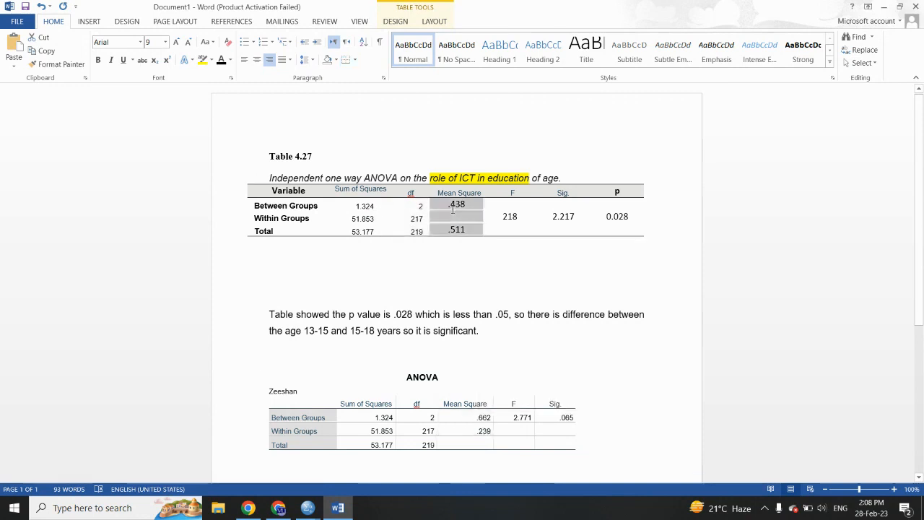
{"action": "key", "text": "ctrl+v"}
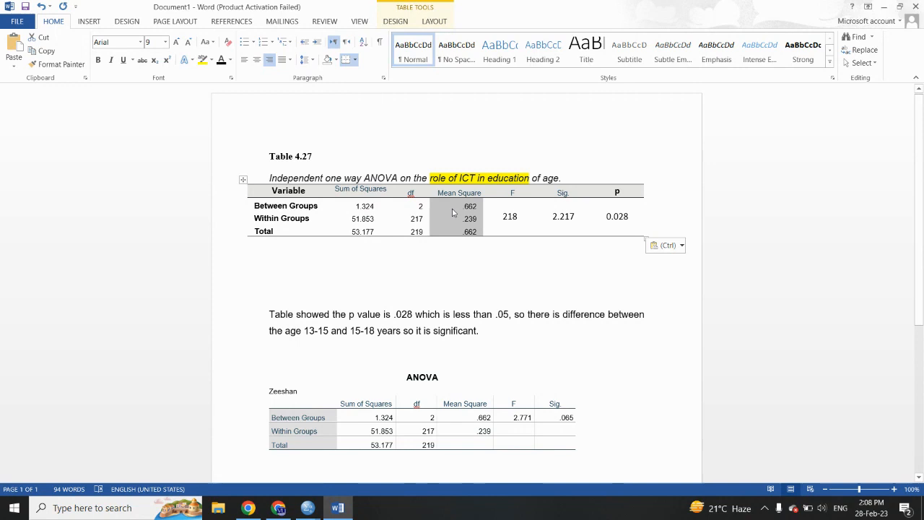
{"action": "left_click", "coordinate": [478, 232]}
{"action": "key", "text": "BackSpace"}
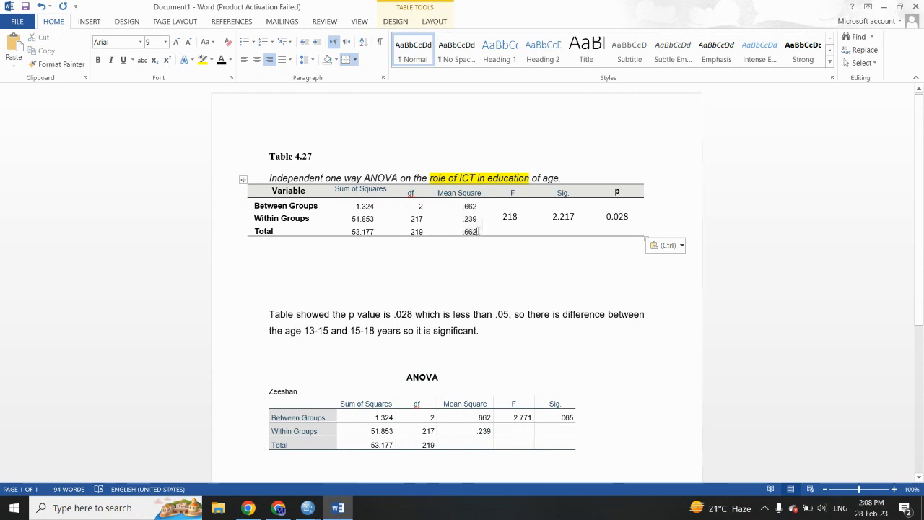
{"action": "key", "text": "BackSpace"}
{"action": "key", "text": "BackSpace"}
{"action": "key", "text": "BackSpace"}
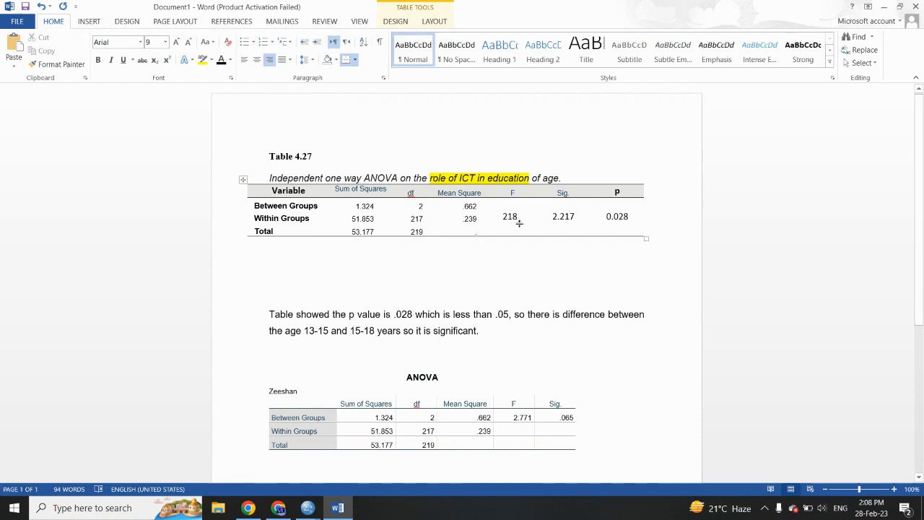
Step: Copy F 2.771 and Sig. .065 into the Between Groups row of Table 4.27 and delete the leftover 218, 2.217 and 0.028 entries
{"action": "left_click_drag", "start_coordinate": [515, 417], "coordinate": [557, 418]}
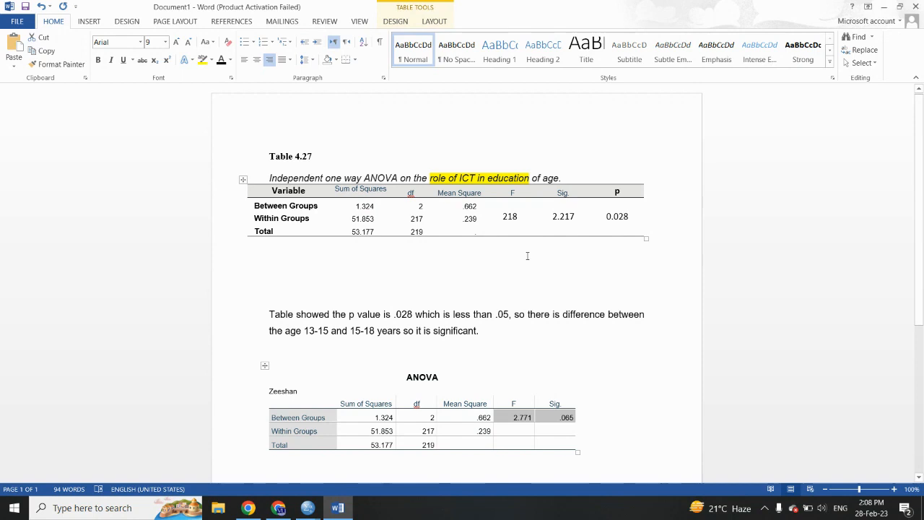
{"action": "left_click_drag", "start_coordinate": [505, 206], "coordinate": [554, 219]}
{"action": "key", "text": "ctrl+v"}
{"action": "key", "text": "BackSpace"}
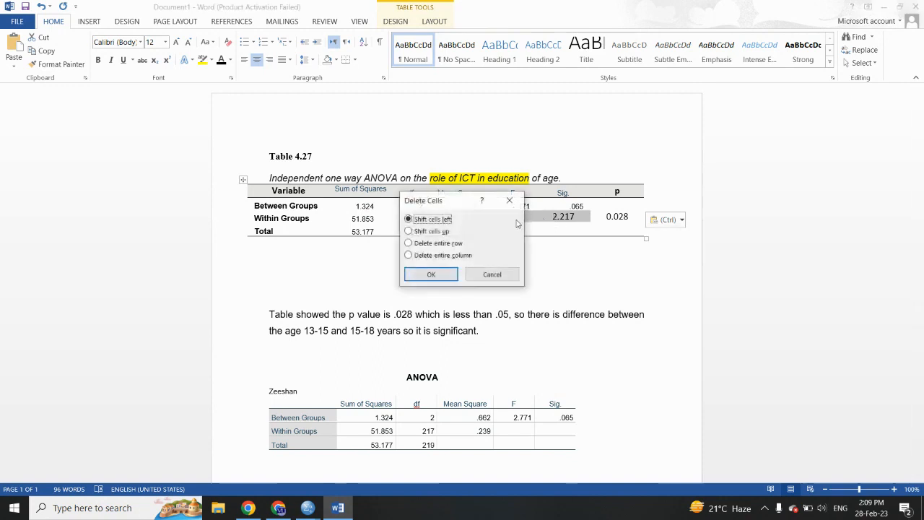
{"action": "left_click", "coordinate": [443, 272]}
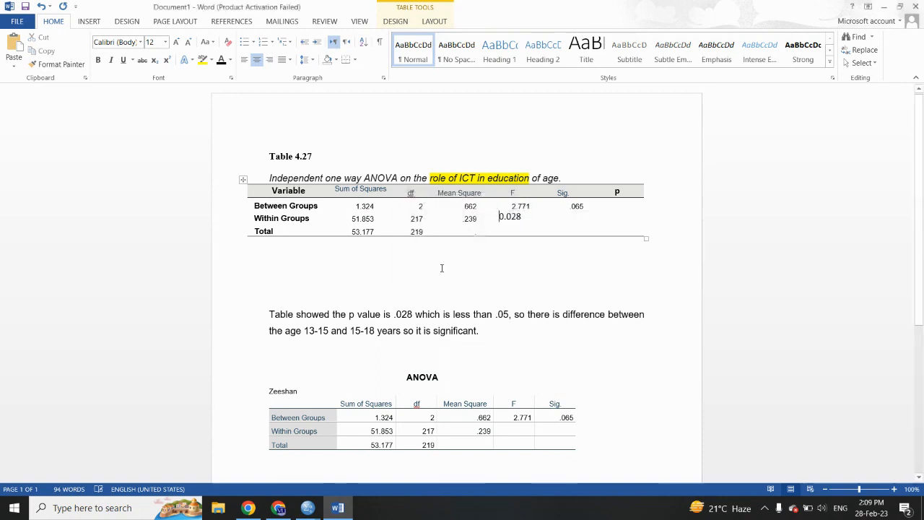
{"action": "left_click_drag", "start_coordinate": [521, 217], "coordinate": [499, 218]}
{"action": "key", "text": "Delete"}
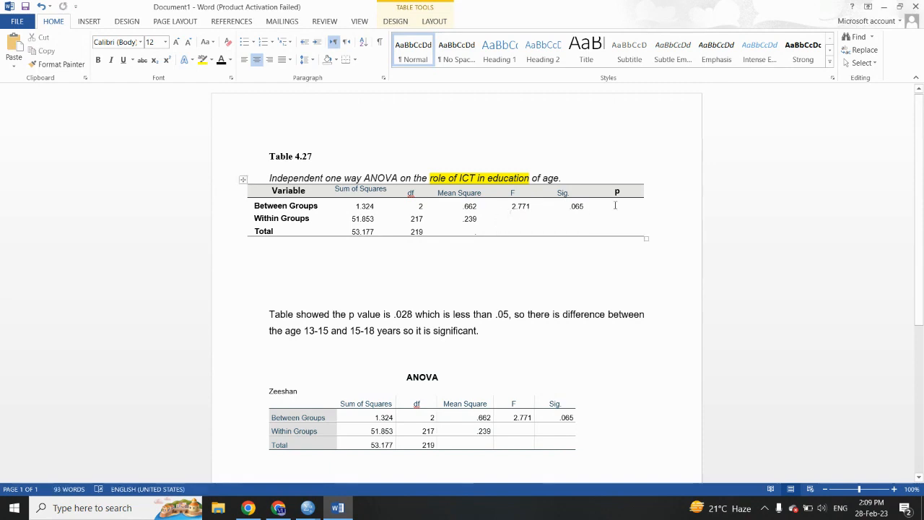
Step: Delete the entire p column from Table 4.27
{"action": "mouse_move", "coordinate": [616, 191]}
{"action": "left_mouse_down"}
{"action": "mouse_move", "coordinate": [622, 231]}
{"action": "mouse_move", "coordinate": [626, 198]}
{"action": "left_mouse_up"}
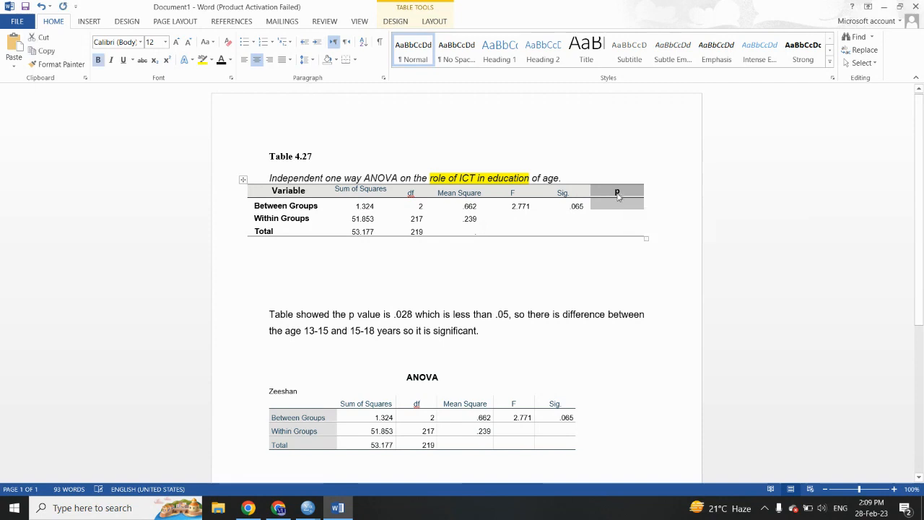
{"action": "right_click", "coordinate": [618, 194]}
{"action": "left_click", "coordinate": [652, 278]}
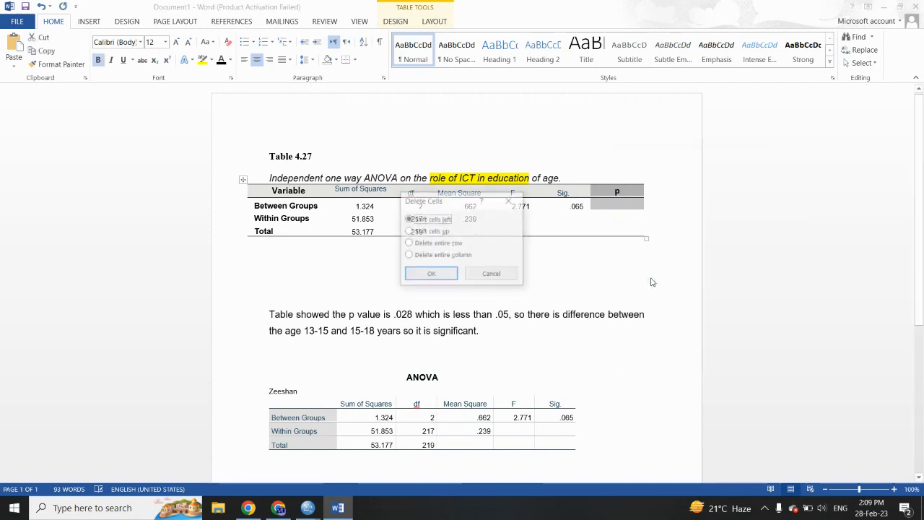
{"action": "left_click", "coordinate": [452, 255]}
{"action": "left_click", "coordinate": [434, 275]}
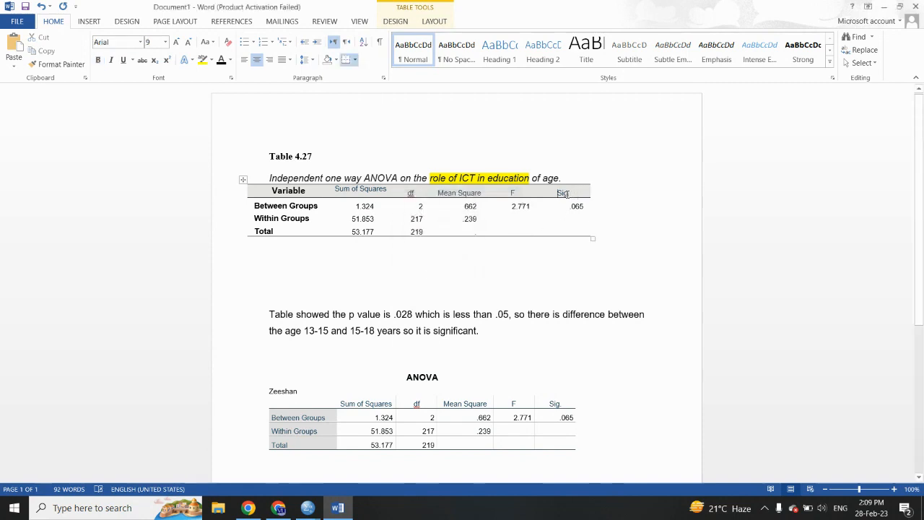
Step: Change the Sig. heading of Table 4.27 to "p." and delete the pasted ANOVA table below the interpretation paragraph
{"action": "left_click_drag", "start_coordinate": [570, 193], "coordinate": [559, 196]}
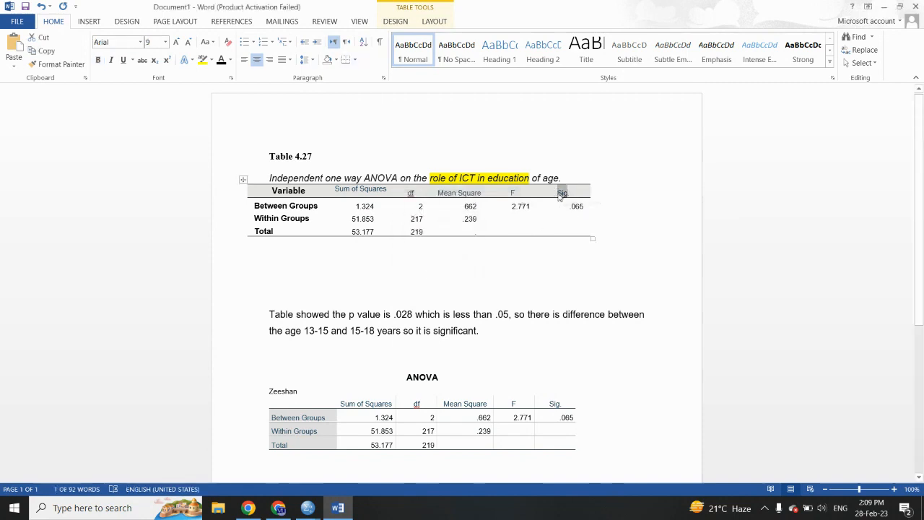
{"action": "type", "text": "p"}
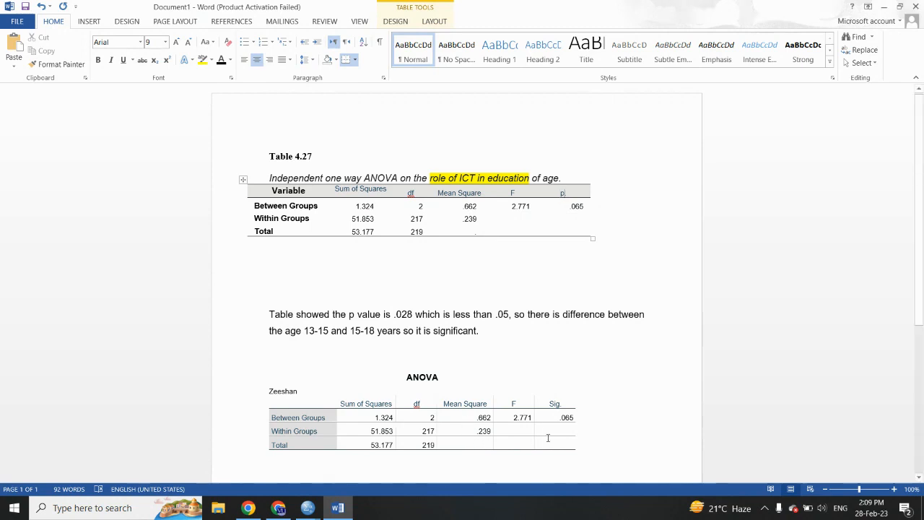
{"action": "left_click_drag", "start_coordinate": [586, 448], "coordinate": [306, 376]}
{"action": "key", "text": "BackSpace"}
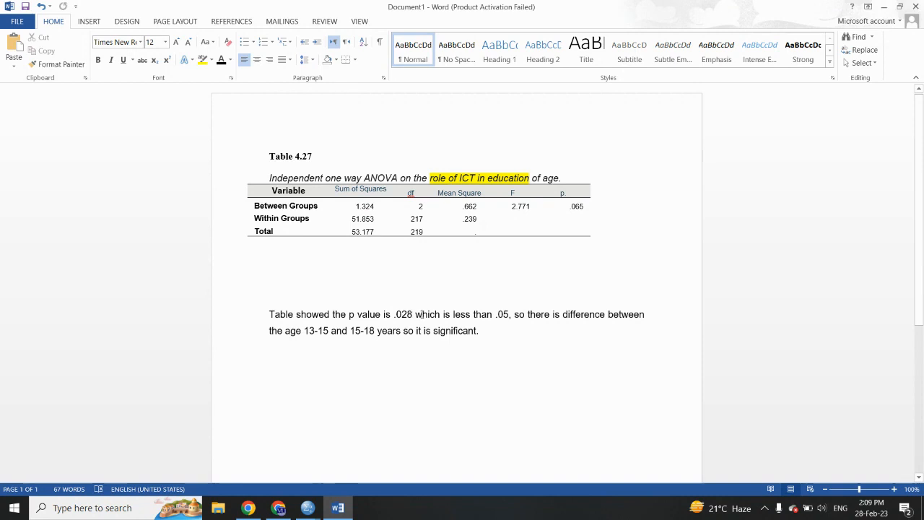
Step: Revise the interpretation paragraph to give a p value of .065, "greater" than .05, and state there is "no" difference
{"action": "double_click", "coordinate": [407, 314]}
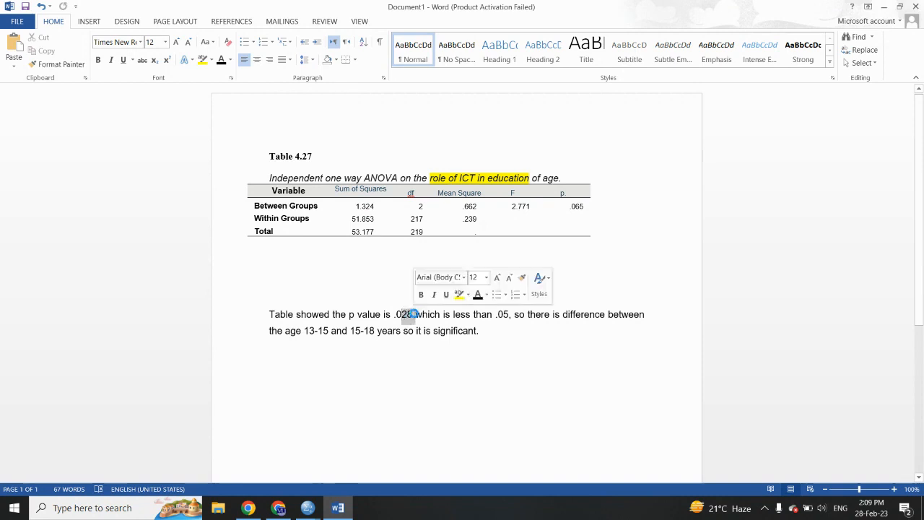
{"action": "type", "text": "065"}
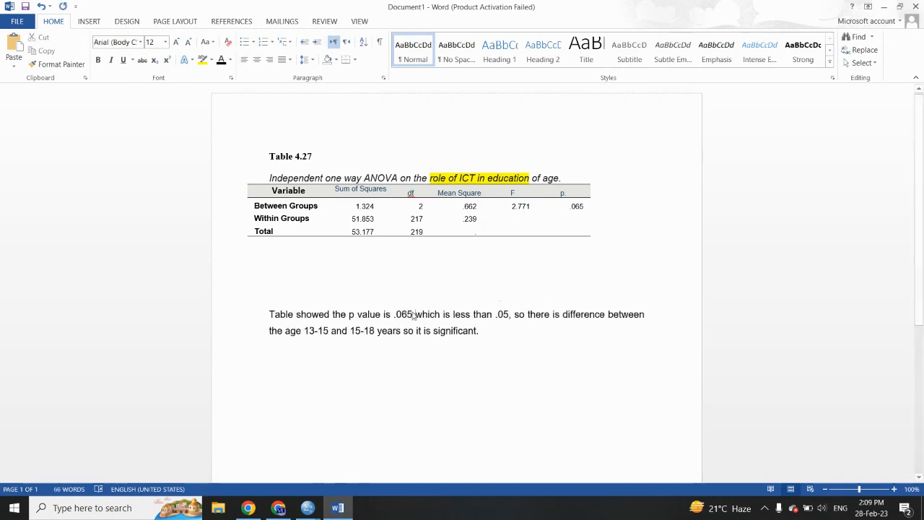
{"action": "left_click_drag", "start_coordinate": [453, 315], "coordinate": [474, 315]}
{"action": "type", "text": "greate"}
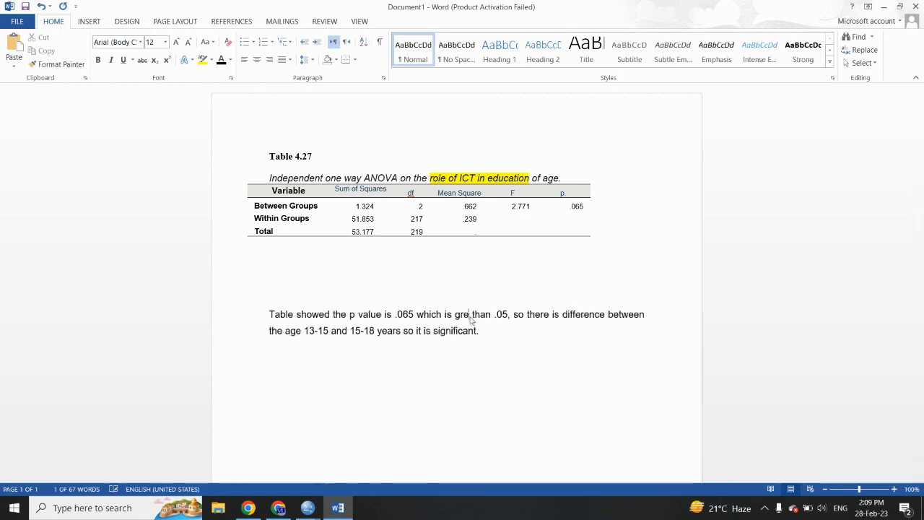
{"action": "type", "text": "r"}
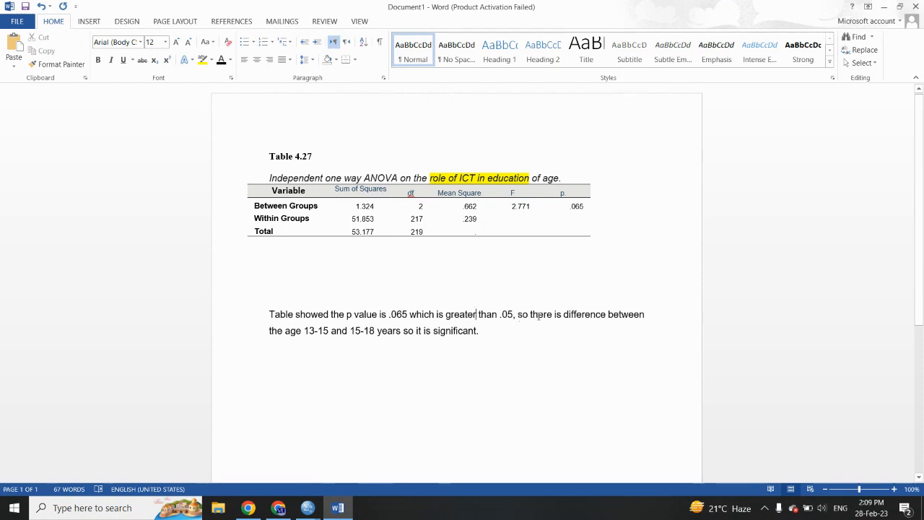
{"action": "left_click", "coordinate": [563, 315]}
{"action": "type", "text": "no"}
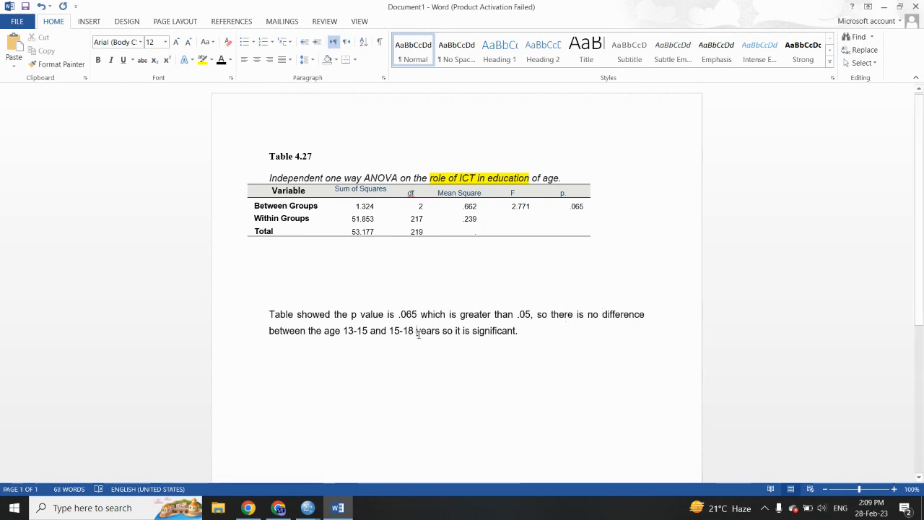
Step: Add "and 18-20" after 15-18 in the interpretation paragraph and change "significant" to "insignificant"
{"action": "left_click", "coordinate": [417, 334]}
{"action": "type", "text": "ad"}
{"action": "key", "text": "BackSpace"}
{"action": "type", "text": "nd "}
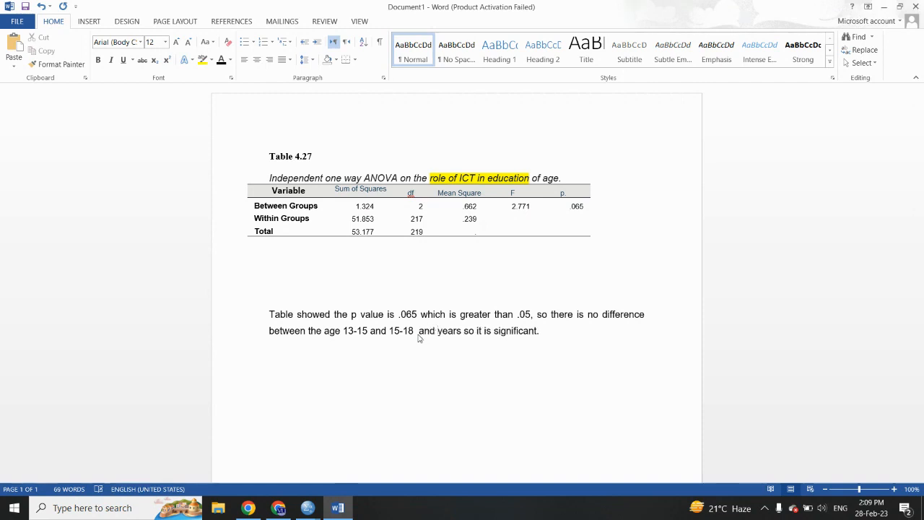
{"action": "type", "text": "18-1"}
{"action": "key", "text": "BackSpace"}
{"action": "type", "text": "20 years"}
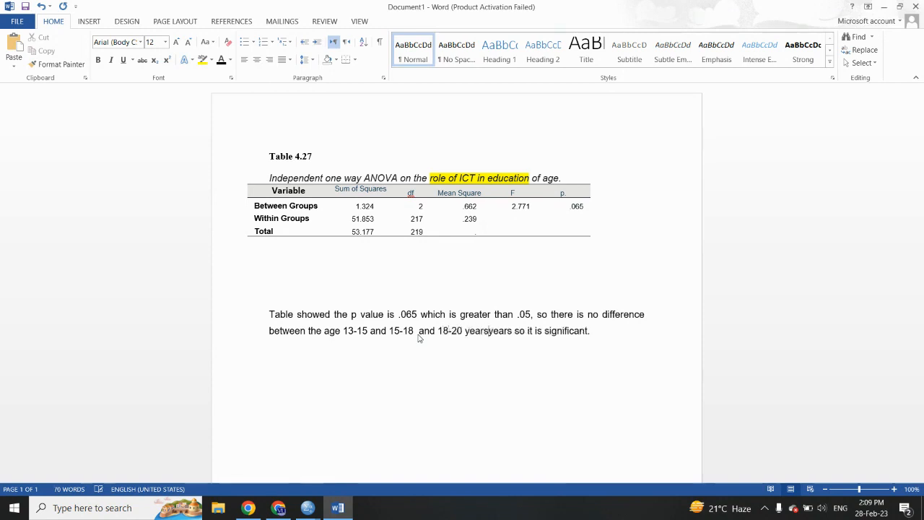
{"action": "key", "text": "BackSpace"}
{"action": "key", "text": "BackSpace"}
{"action": "key", "text": "BackSpace"}
{"action": "key", "text": "BackSpace"}
{"action": "key", "text": "BackSpace"}
{"action": "key", "text": "BackSpace"}
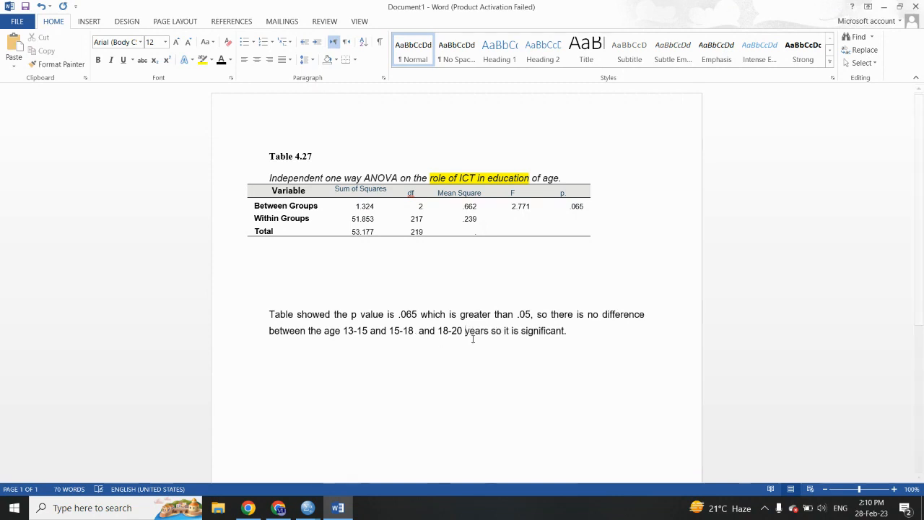
{"action": "left_click", "coordinate": [521, 332]}
{"action": "type", "text": "in"}
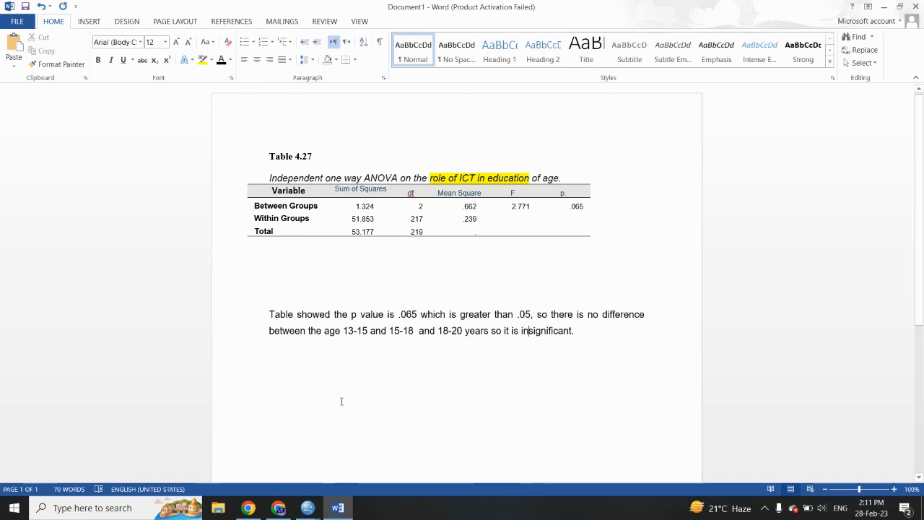
{"action": "left_click", "coordinate": [278, 508]}
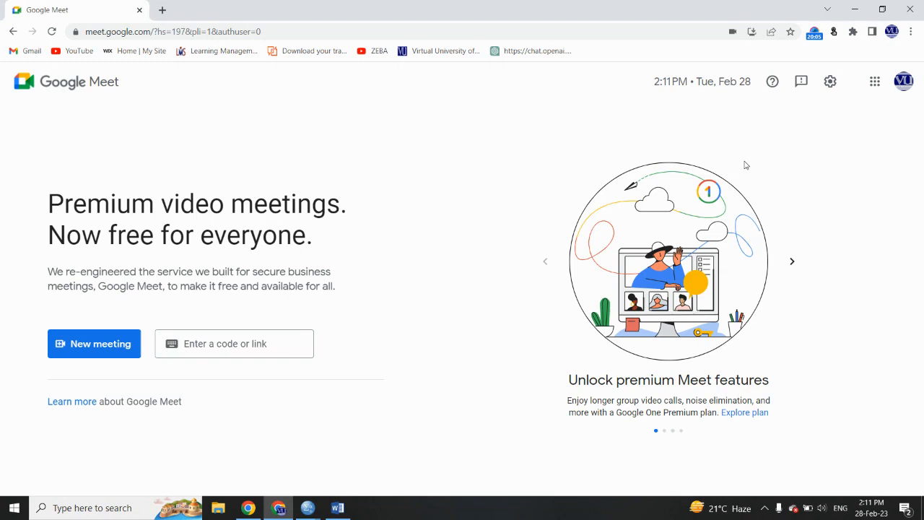
{"action": "left_click", "coordinate": [815, 32]}
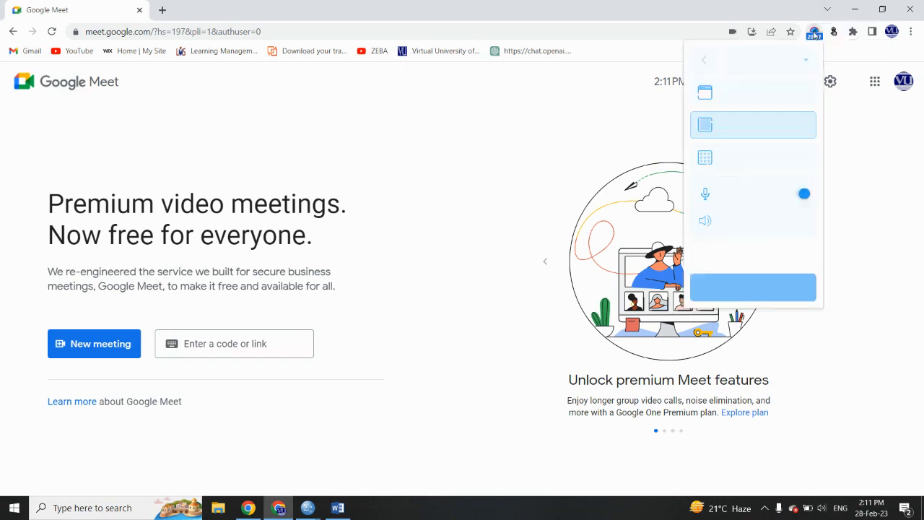